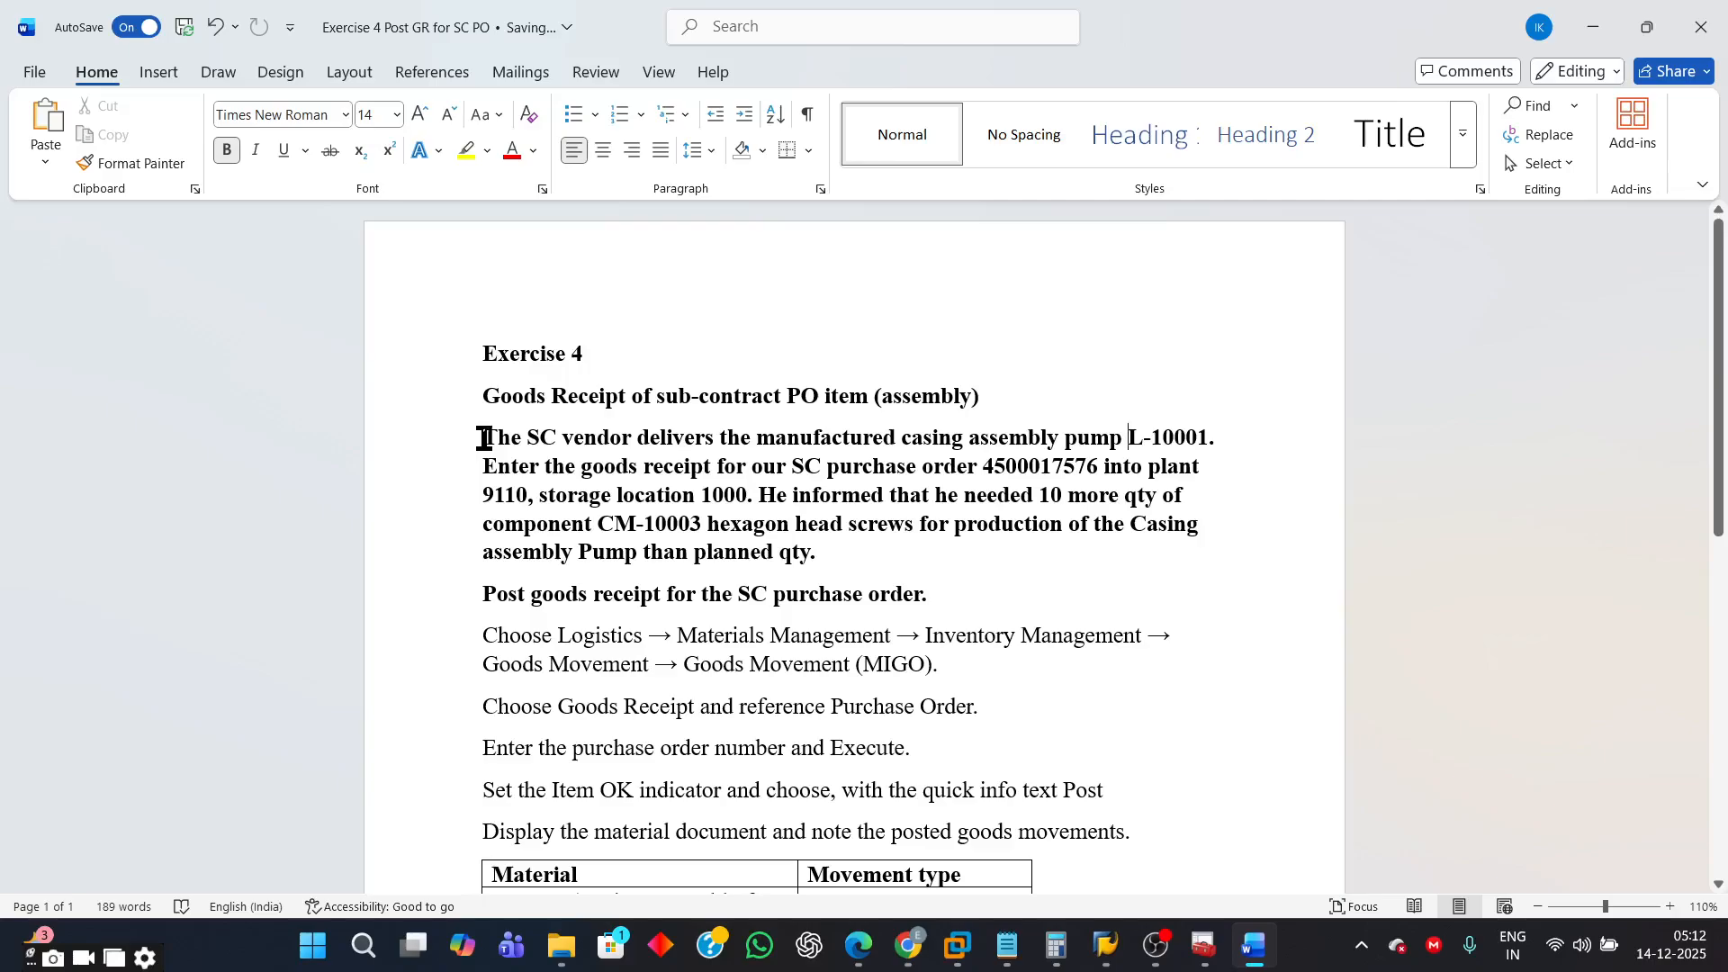
# Step: Read the Exercise 4 task description covering the subcontract delivery, plant, storage location, extra component quantity and goods receipt posting
pyautogui.moveTo(483, 438); pyautogui.dragTo(1184, 434)
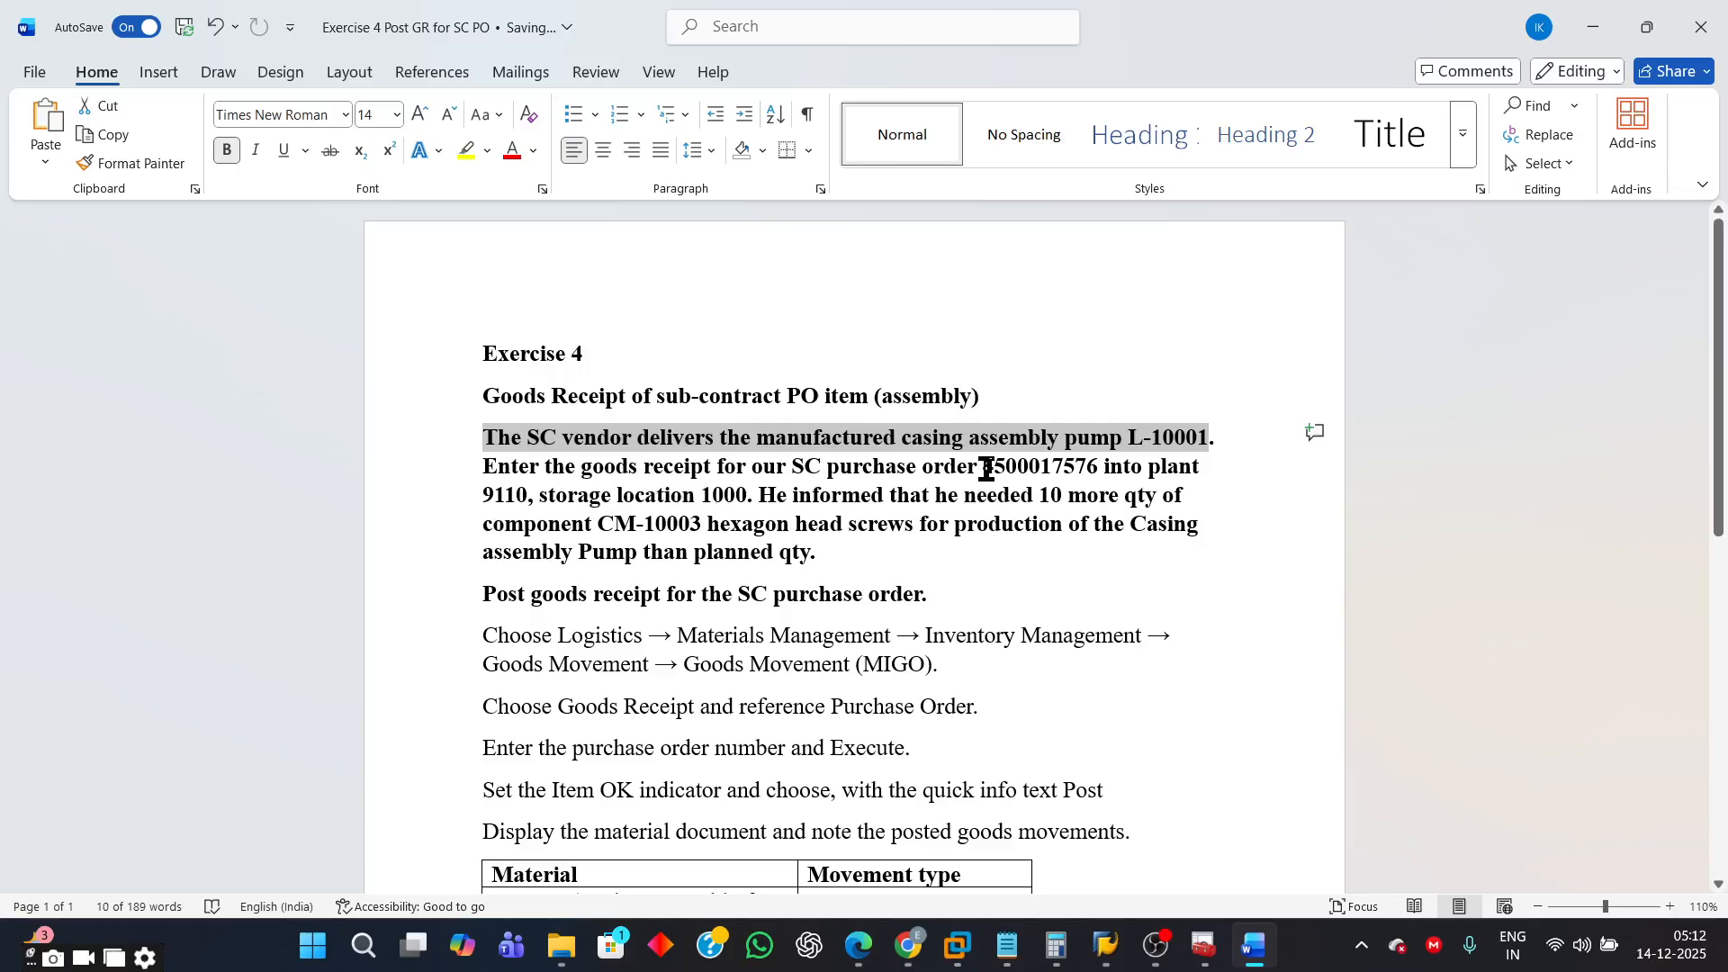
pyautogui.moveTo(987, 467); pyautogui.dragTo(1107, 466)
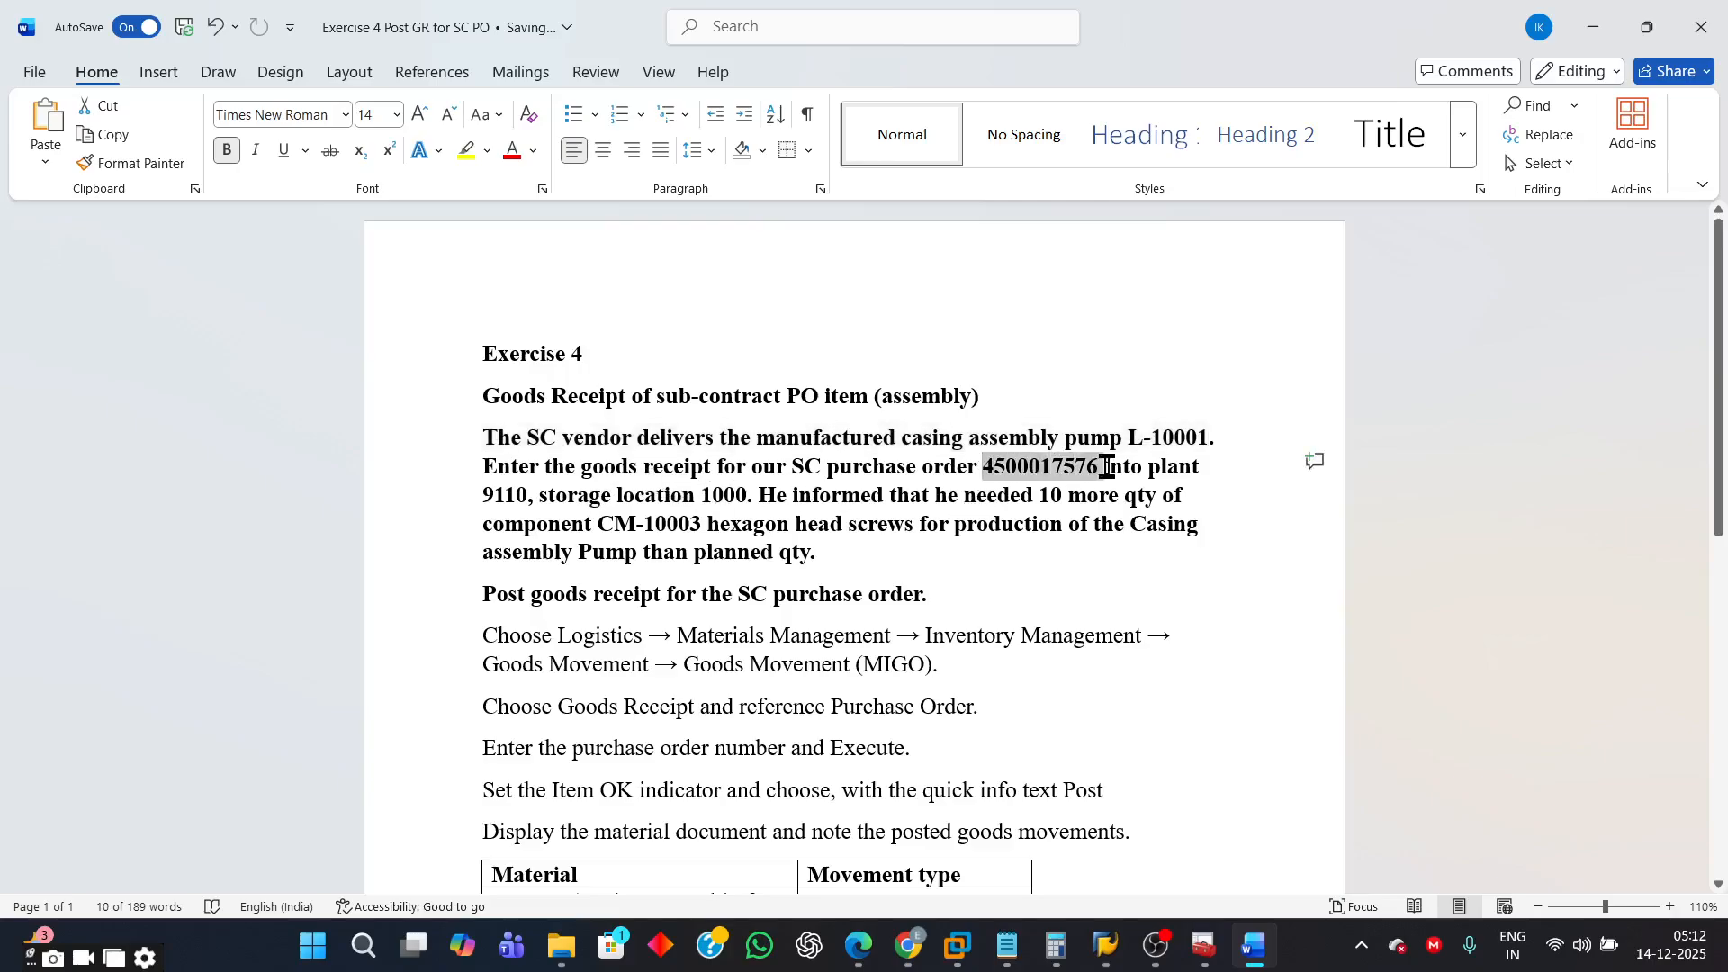
pyautogui.click(471, 494)
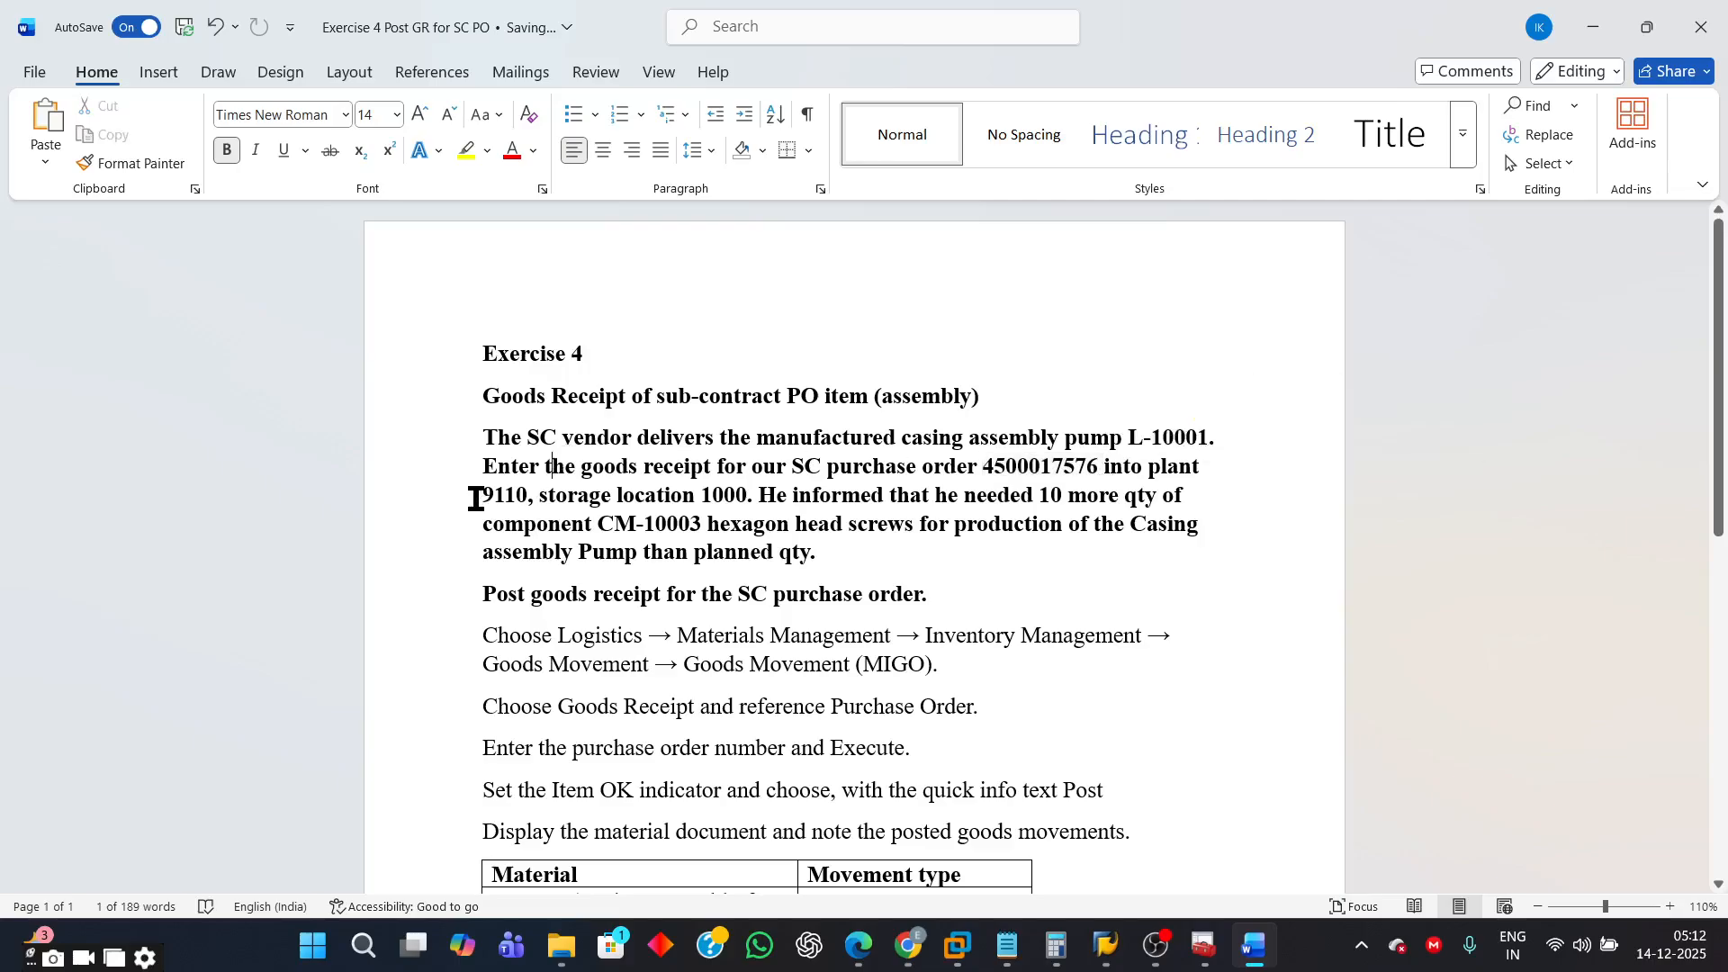
pyautogui.moveTo(484, 467); pyautogui.dragTo(1203, 486)
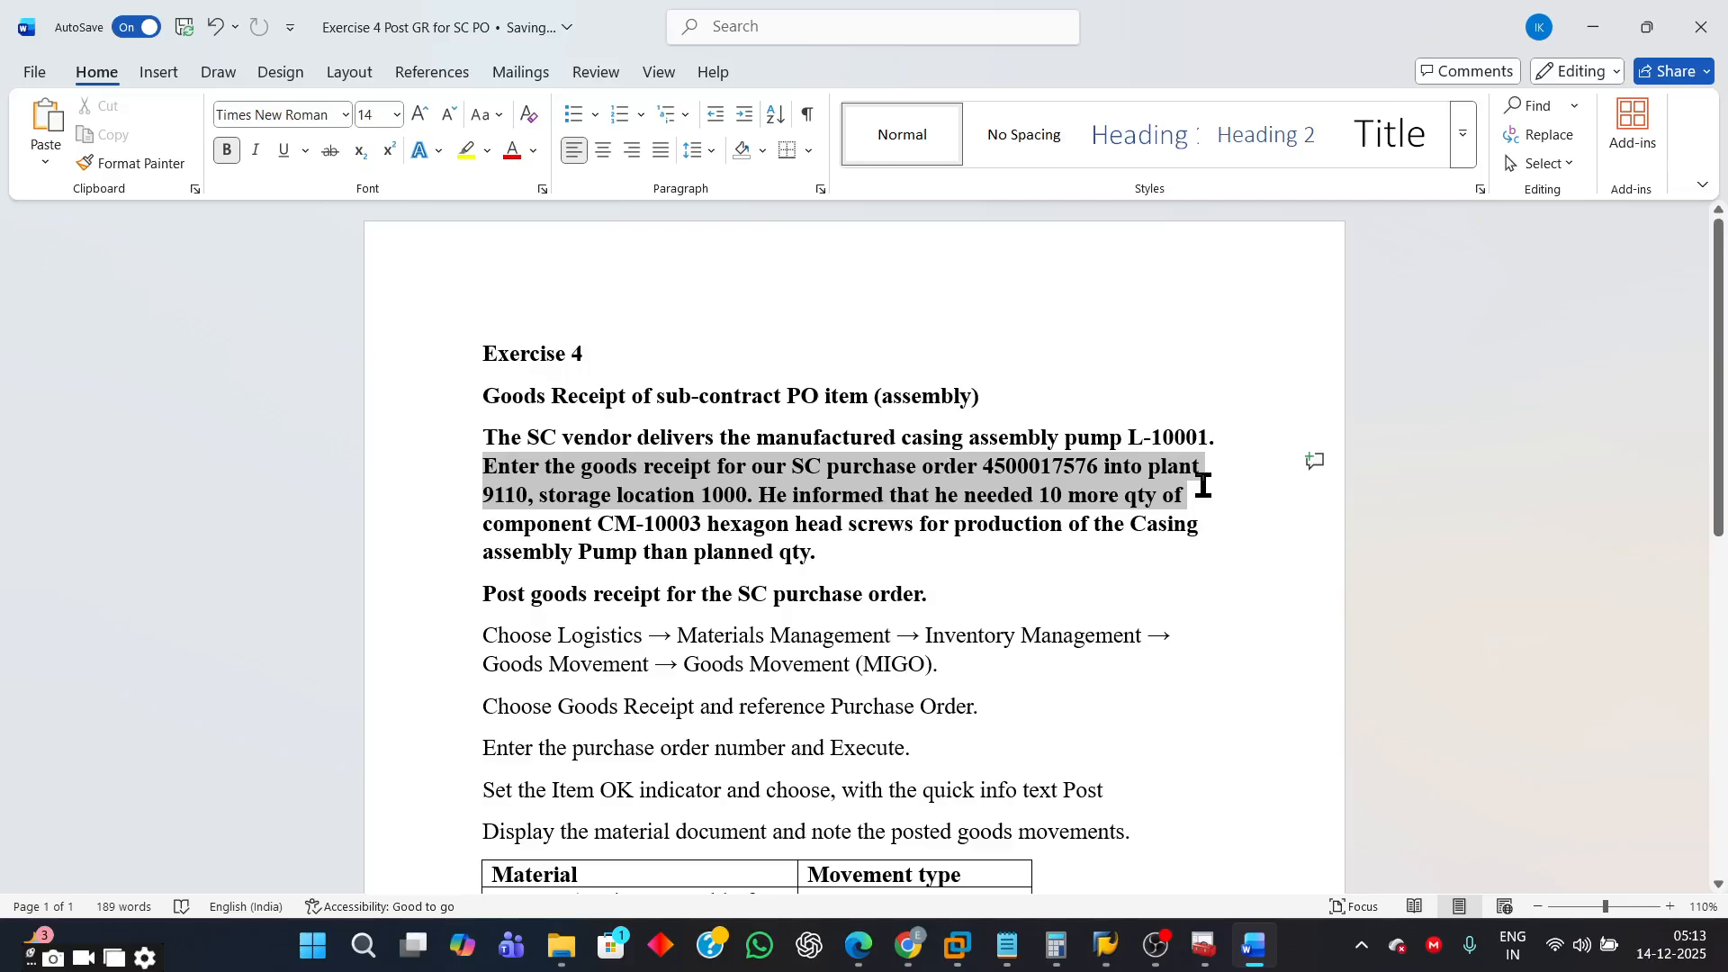
pyautogui.moveTo(1203, 486); pyautogui.dragTo(1215, 555)
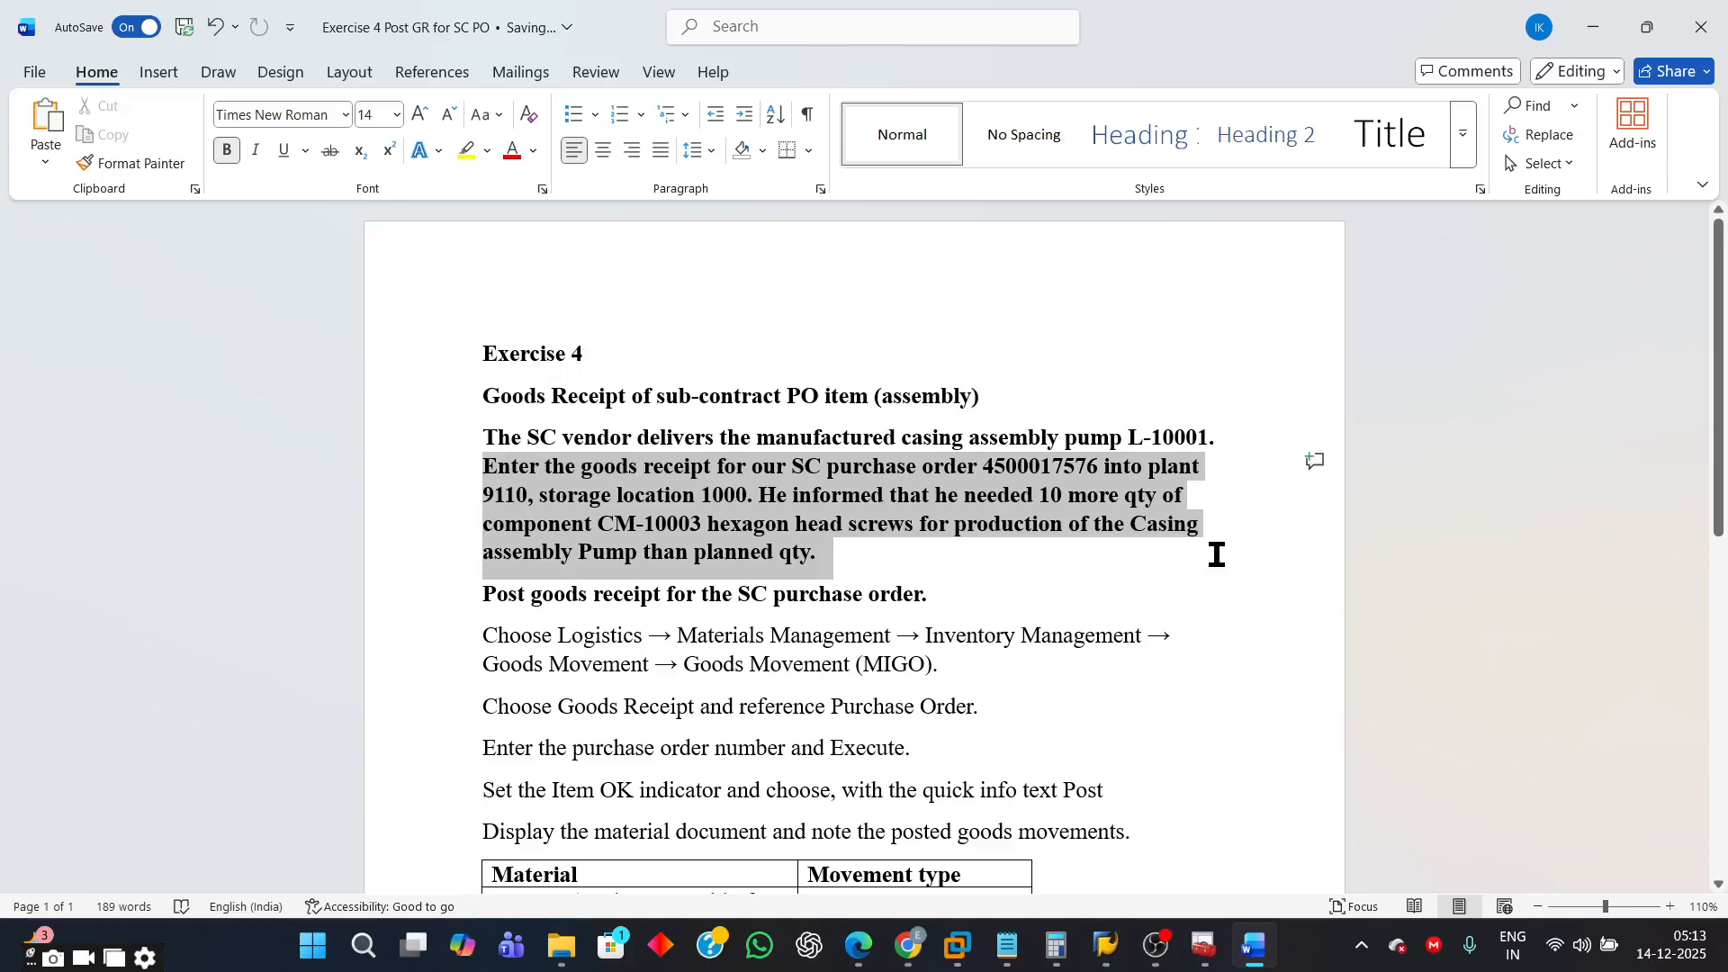
pyautogui.click(482, 600)
pyautogui.moveTo(481, 601); pyautogui.dragTo(961, 598)
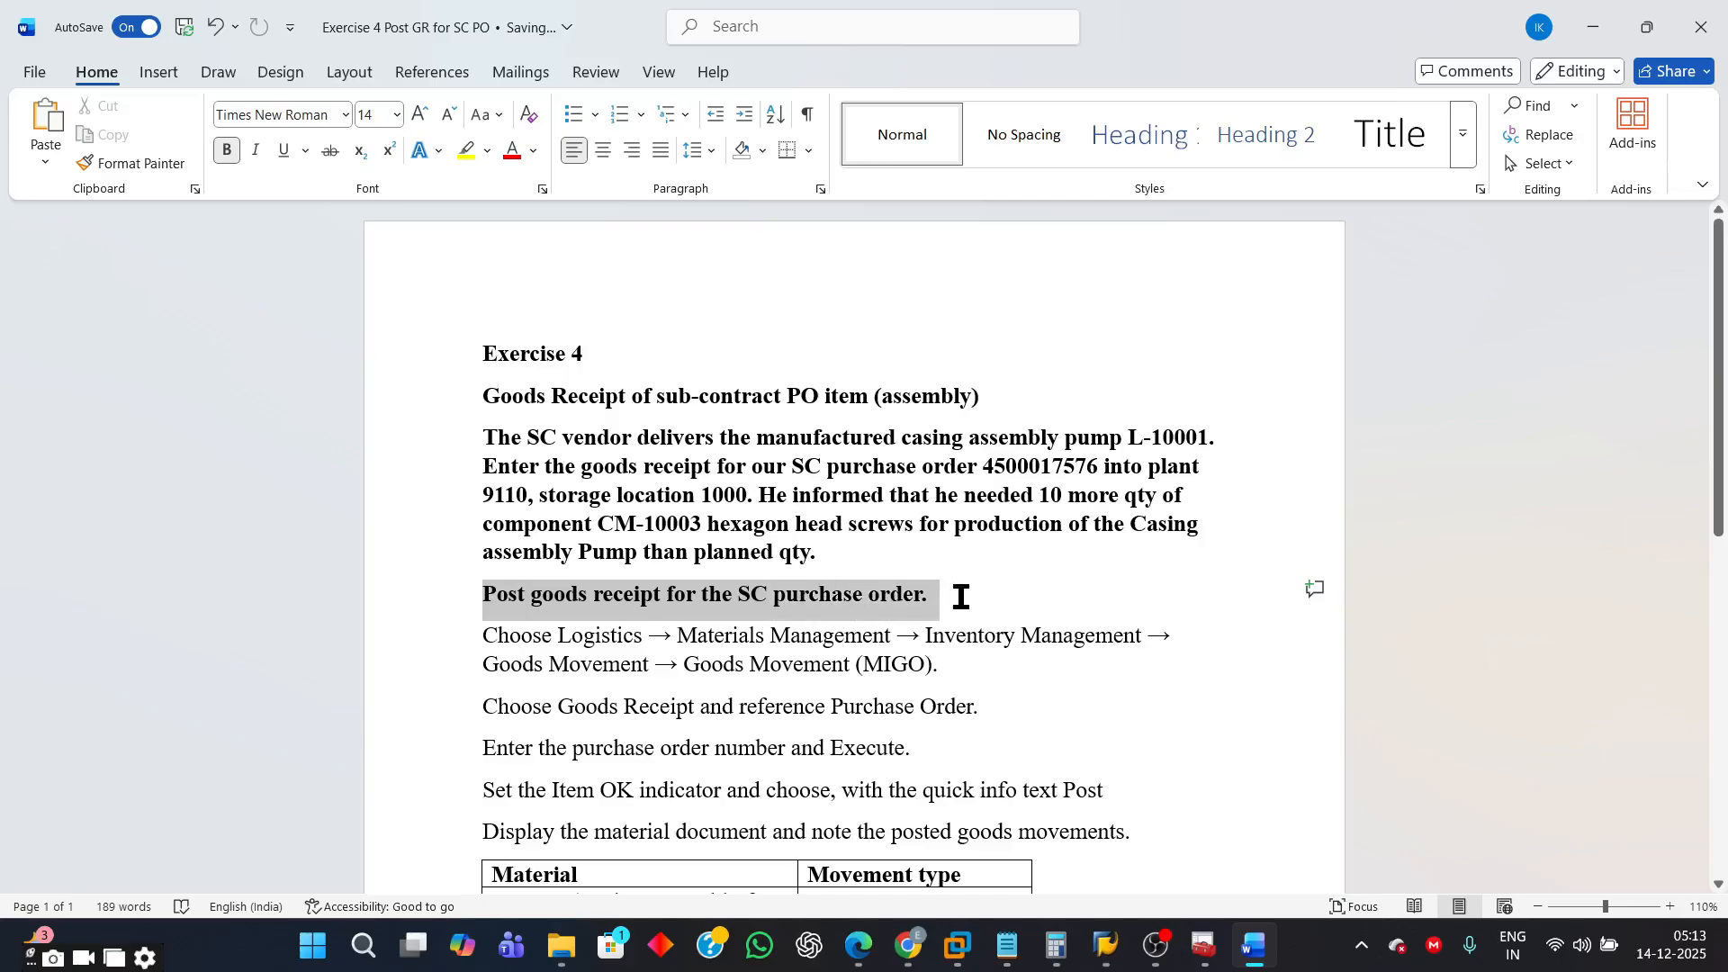
# Step: Switch to the first SAP Easy Access session and start the MIGO transaction
pyautogui.moveTo(1106, 945)
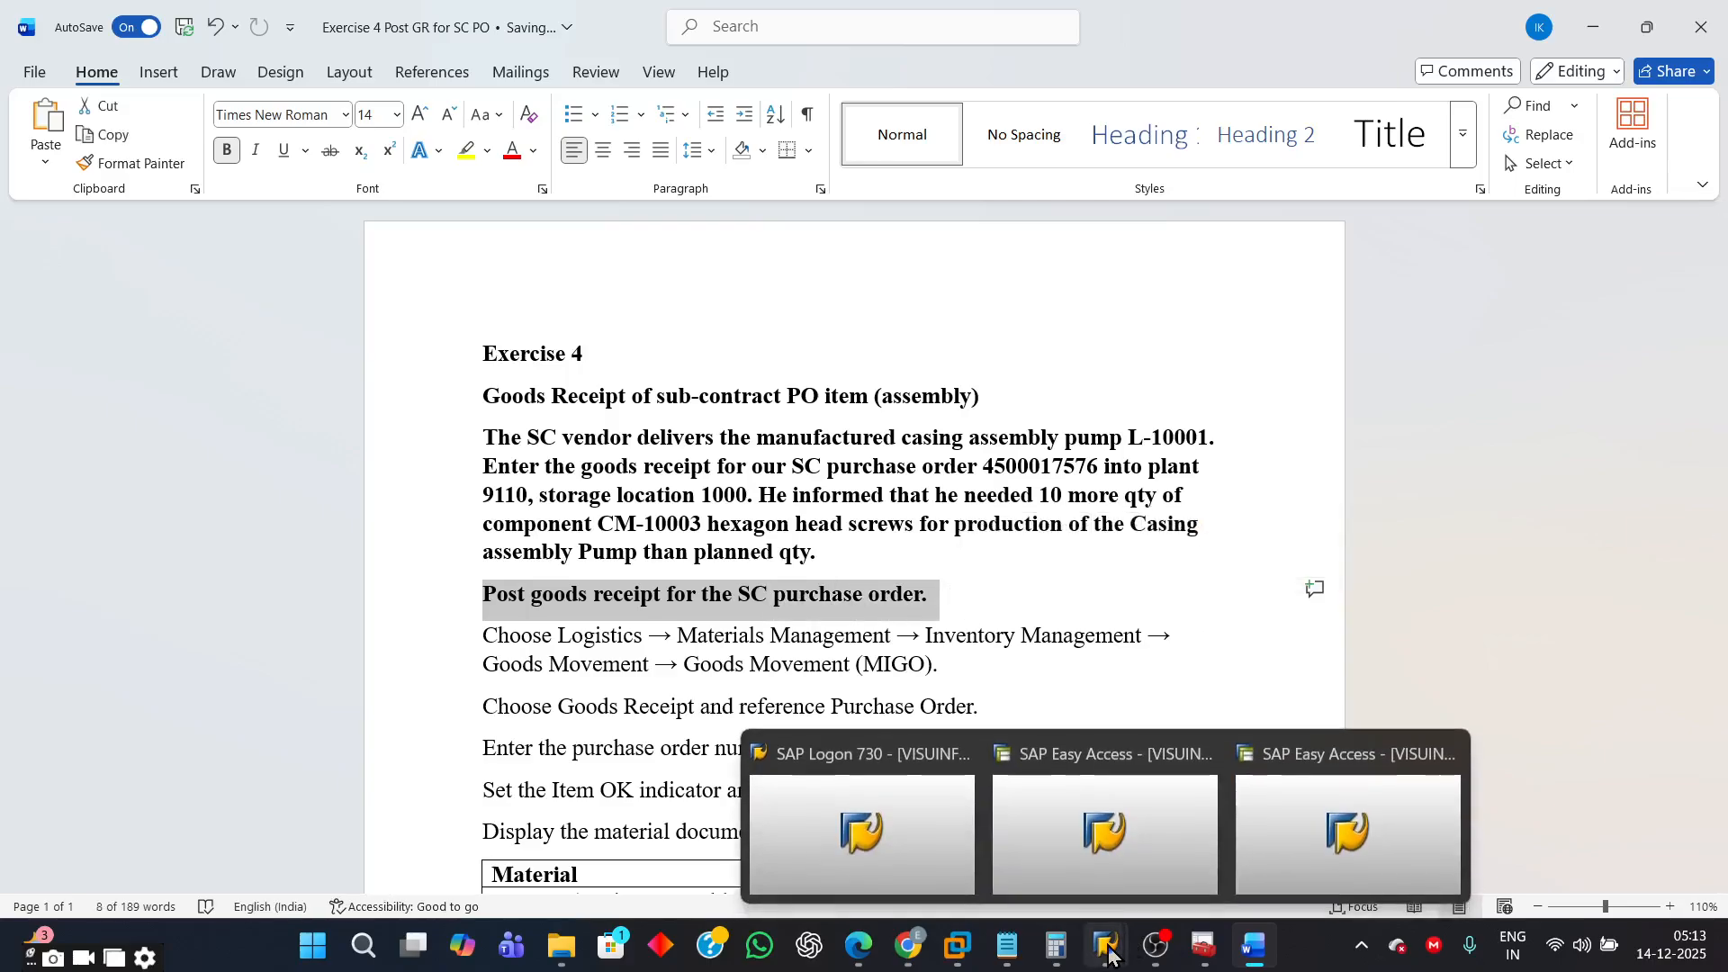
pyautogui.click(1168, 848)
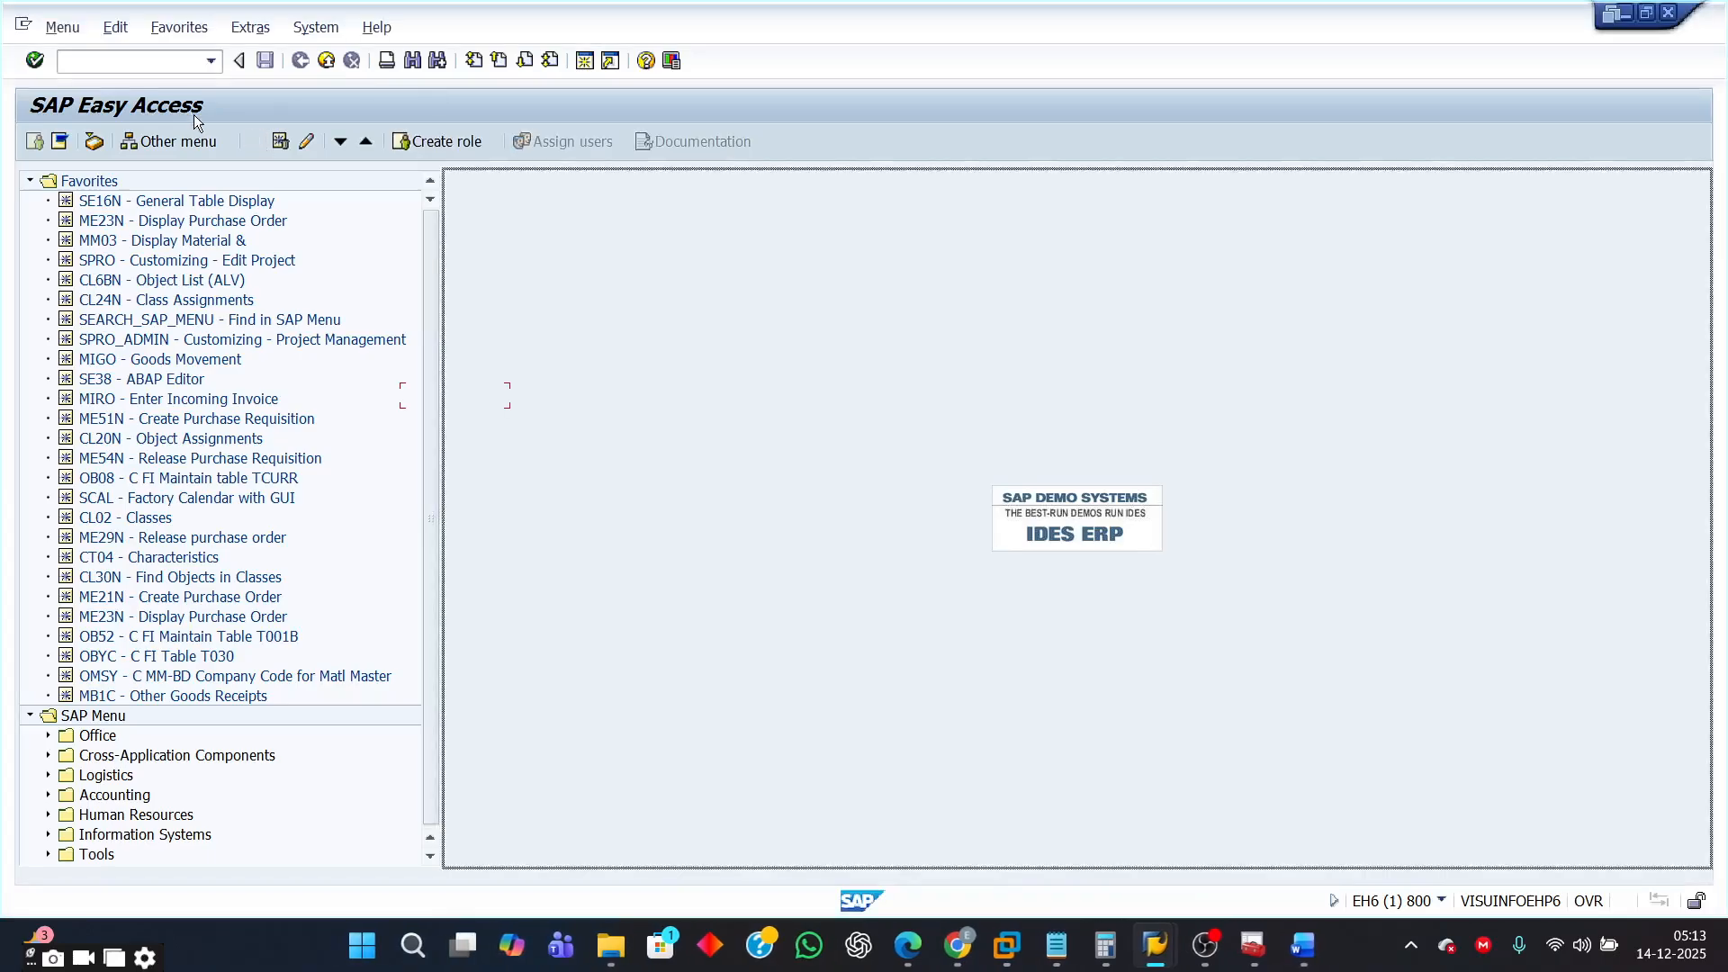
pyautogui.click(210, 62)
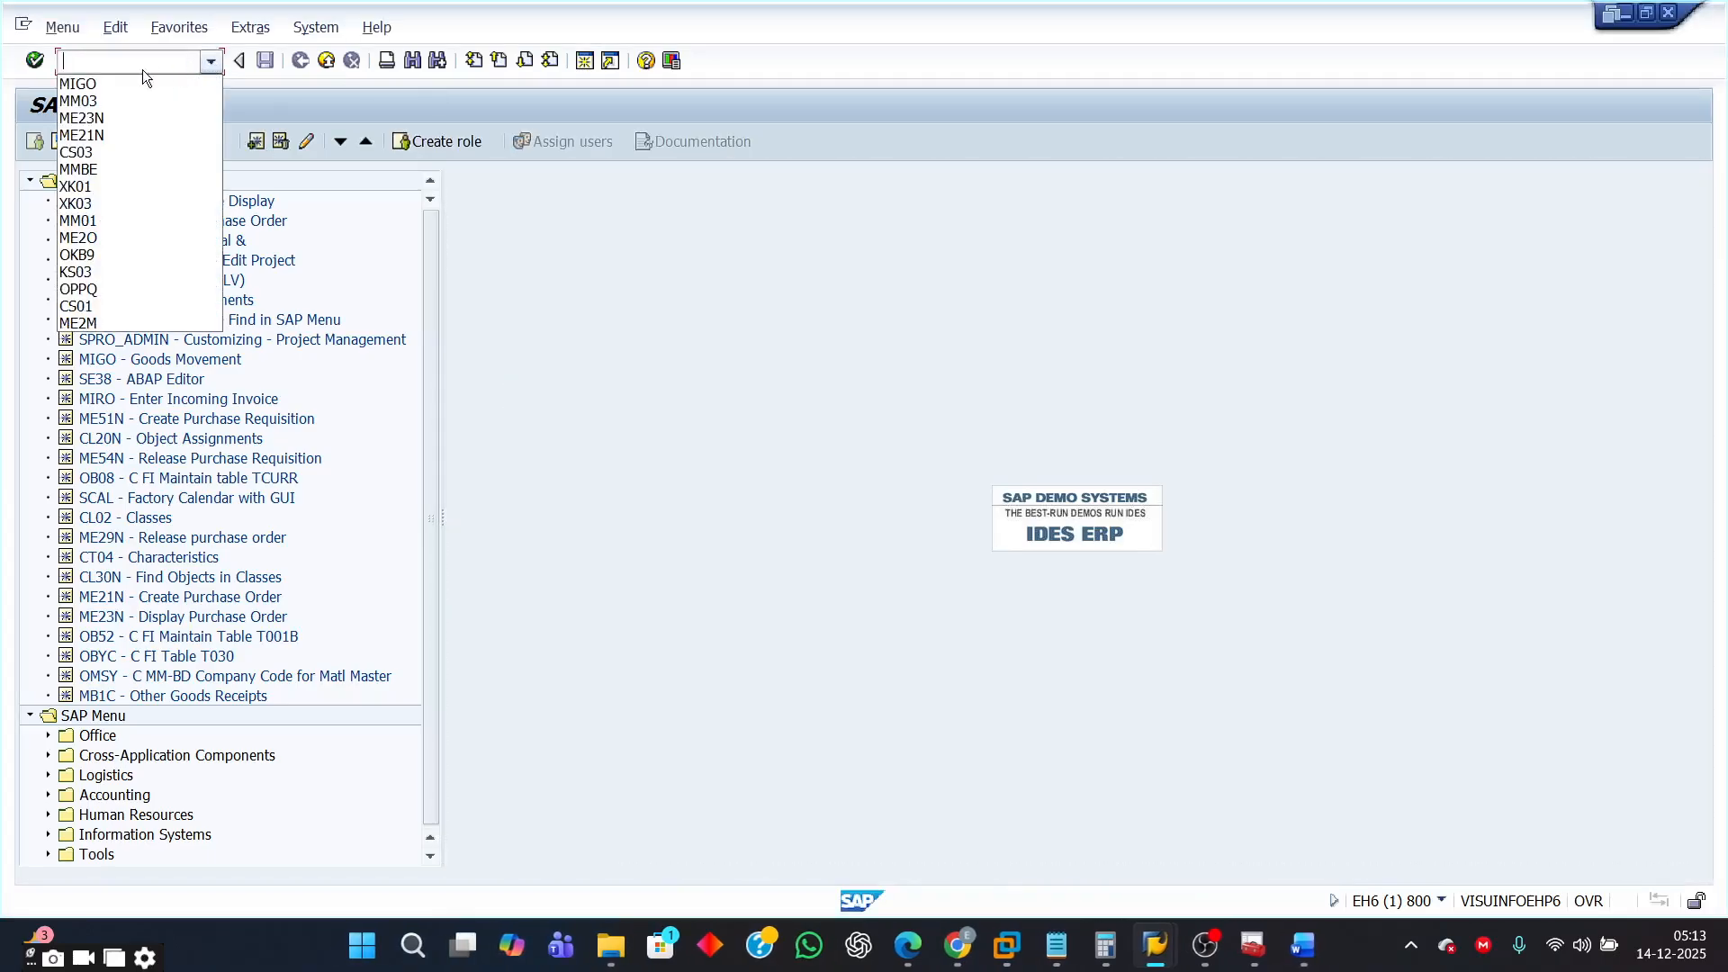
pyautogui.click(106, 80)
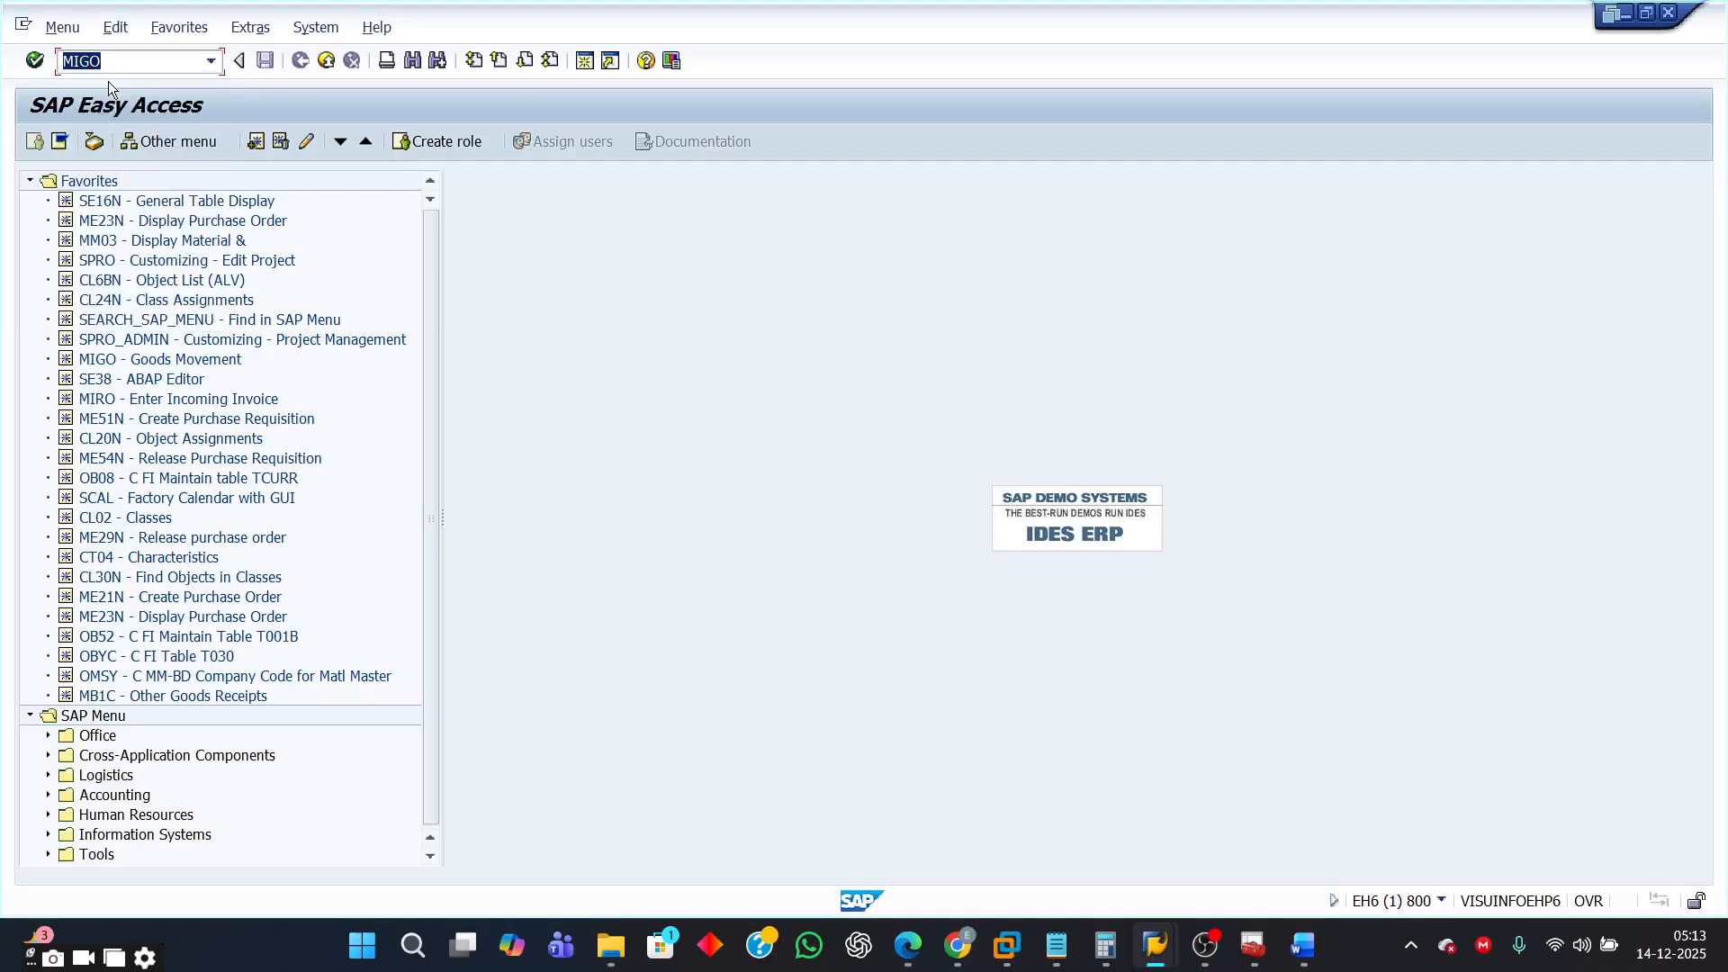
pyautogui.press('Return')
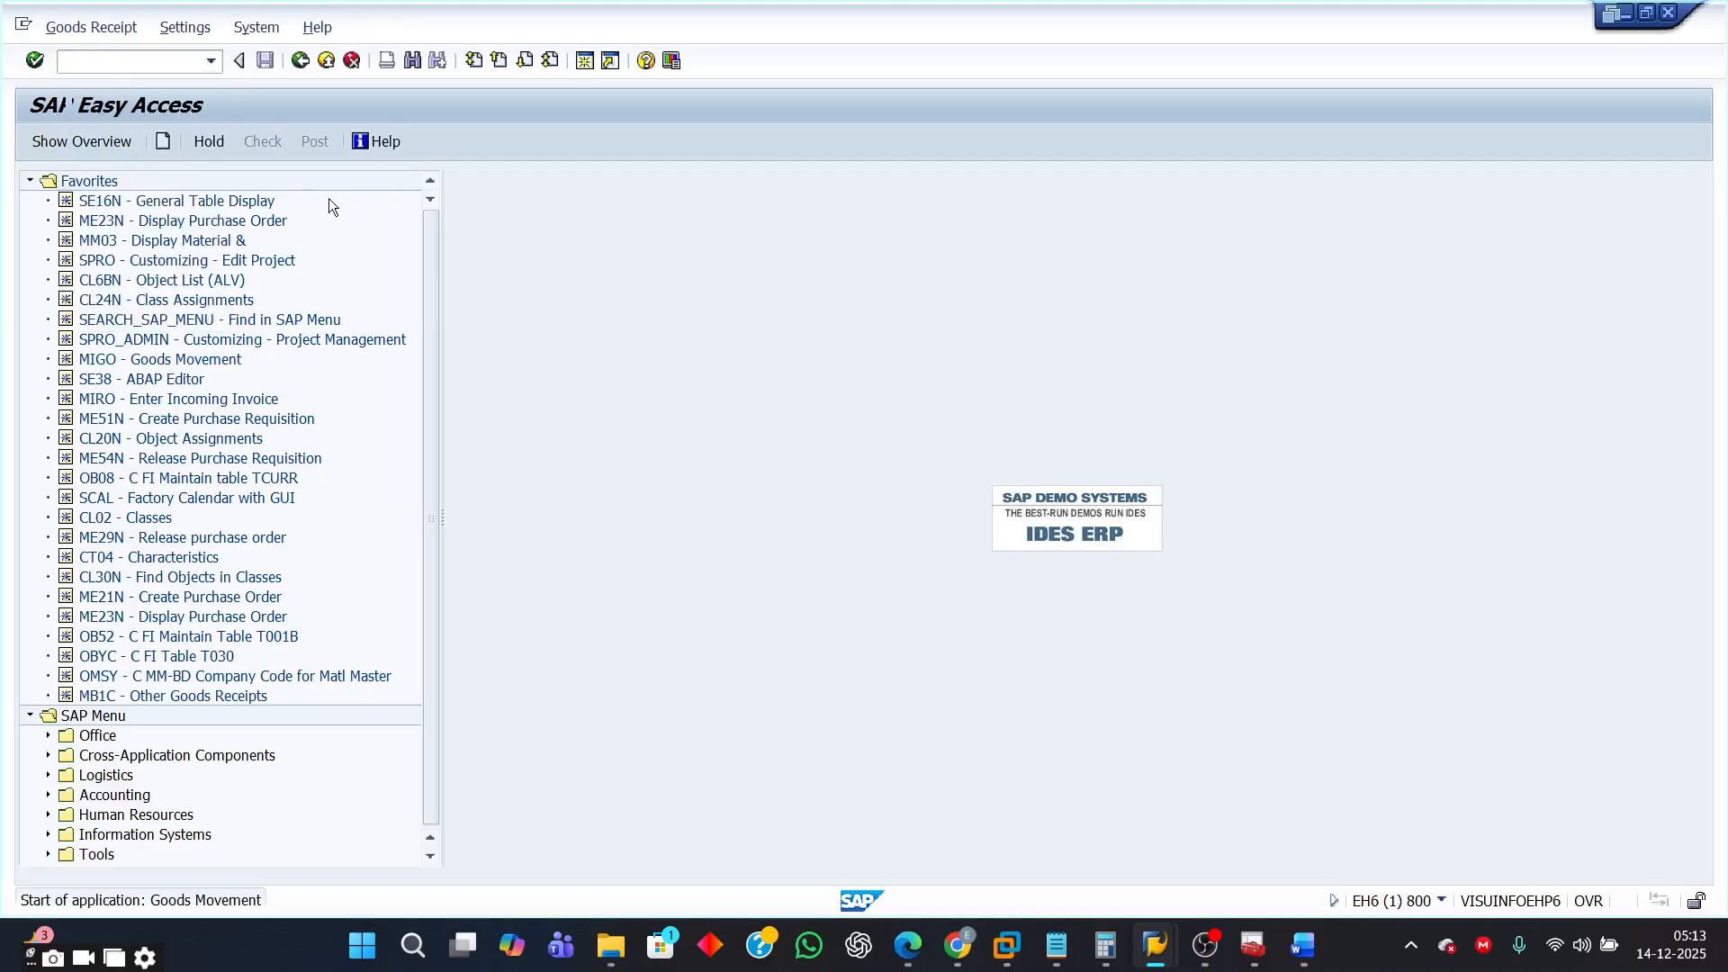
# Step: Load the exercise's subcontract purchase order for A01 Goods Receipt with reference R01 Purchase Order
pyautogui.click(180, 179)
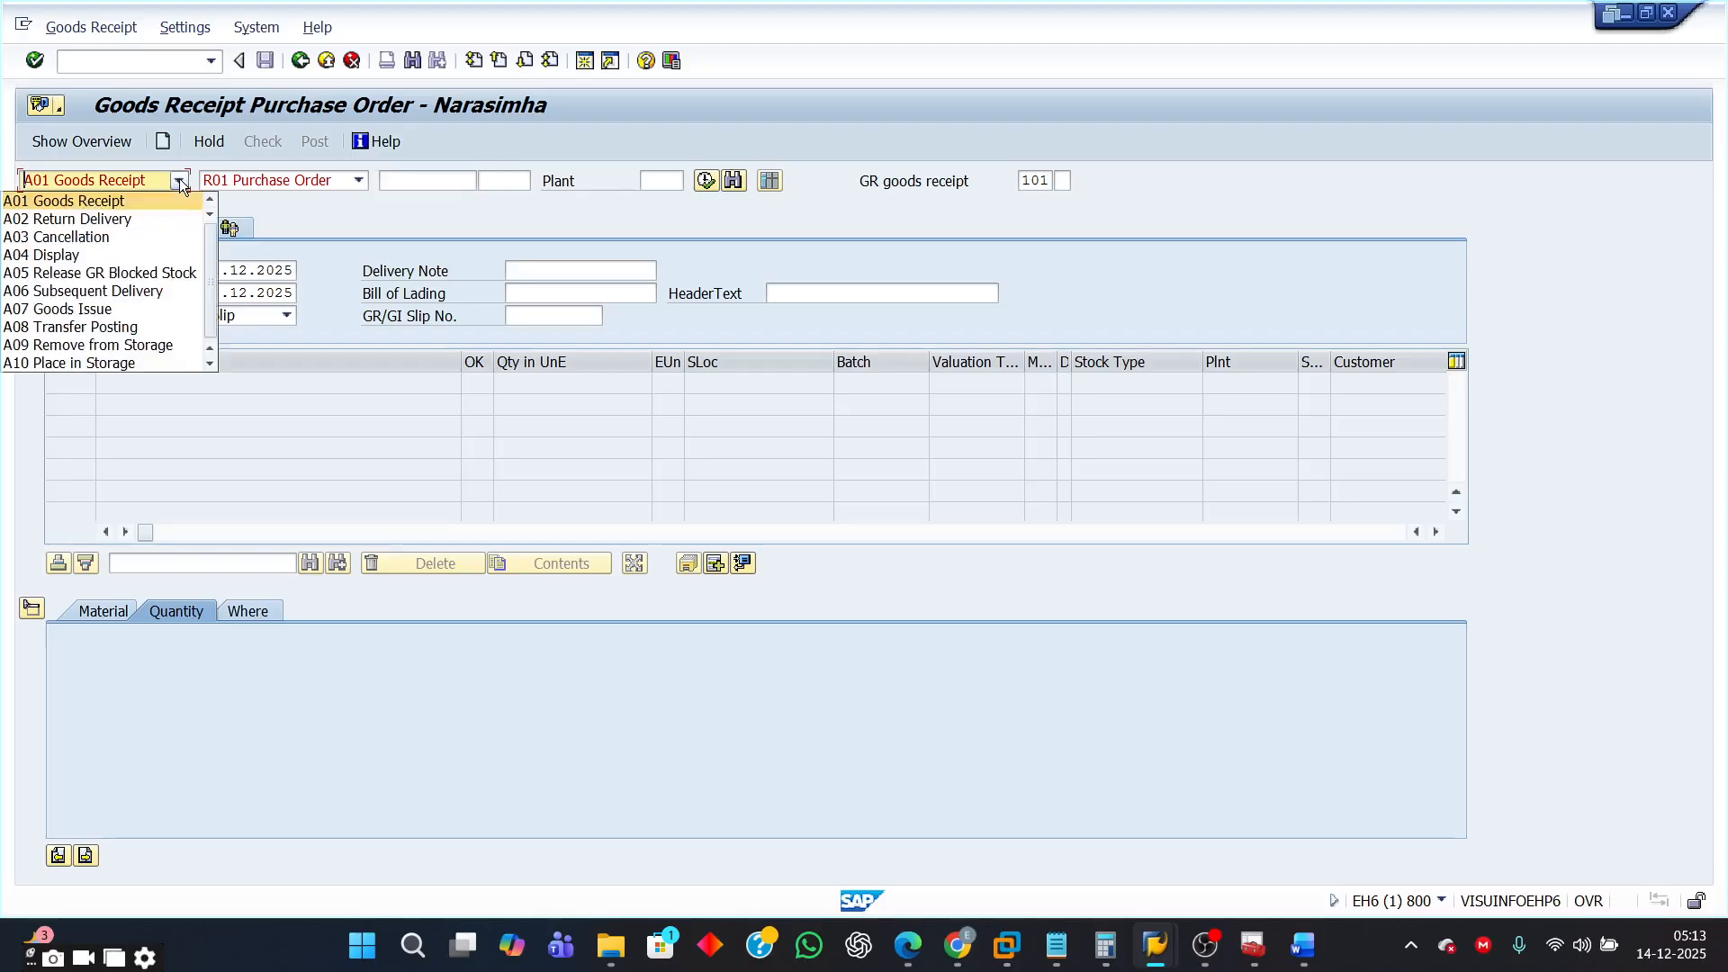
pyautogui.click(225, 202)
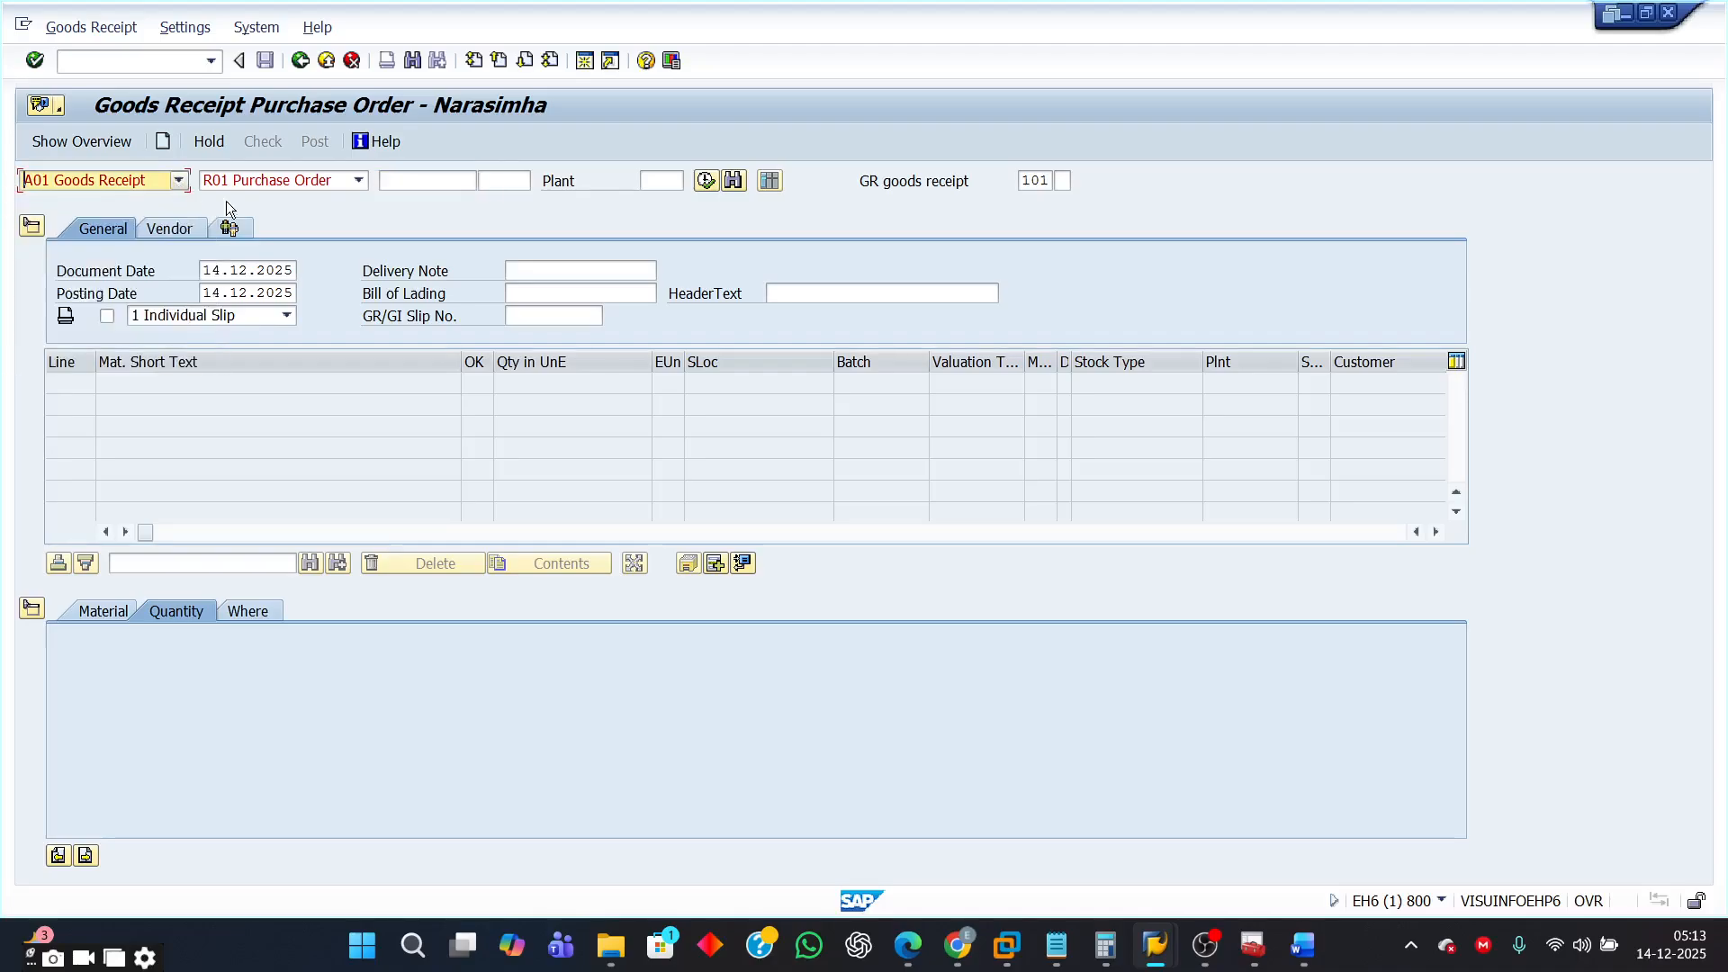
pyautogui.click(354, 176)
pyautogui.click(364, 181)
pyautogui.click(405, 181)
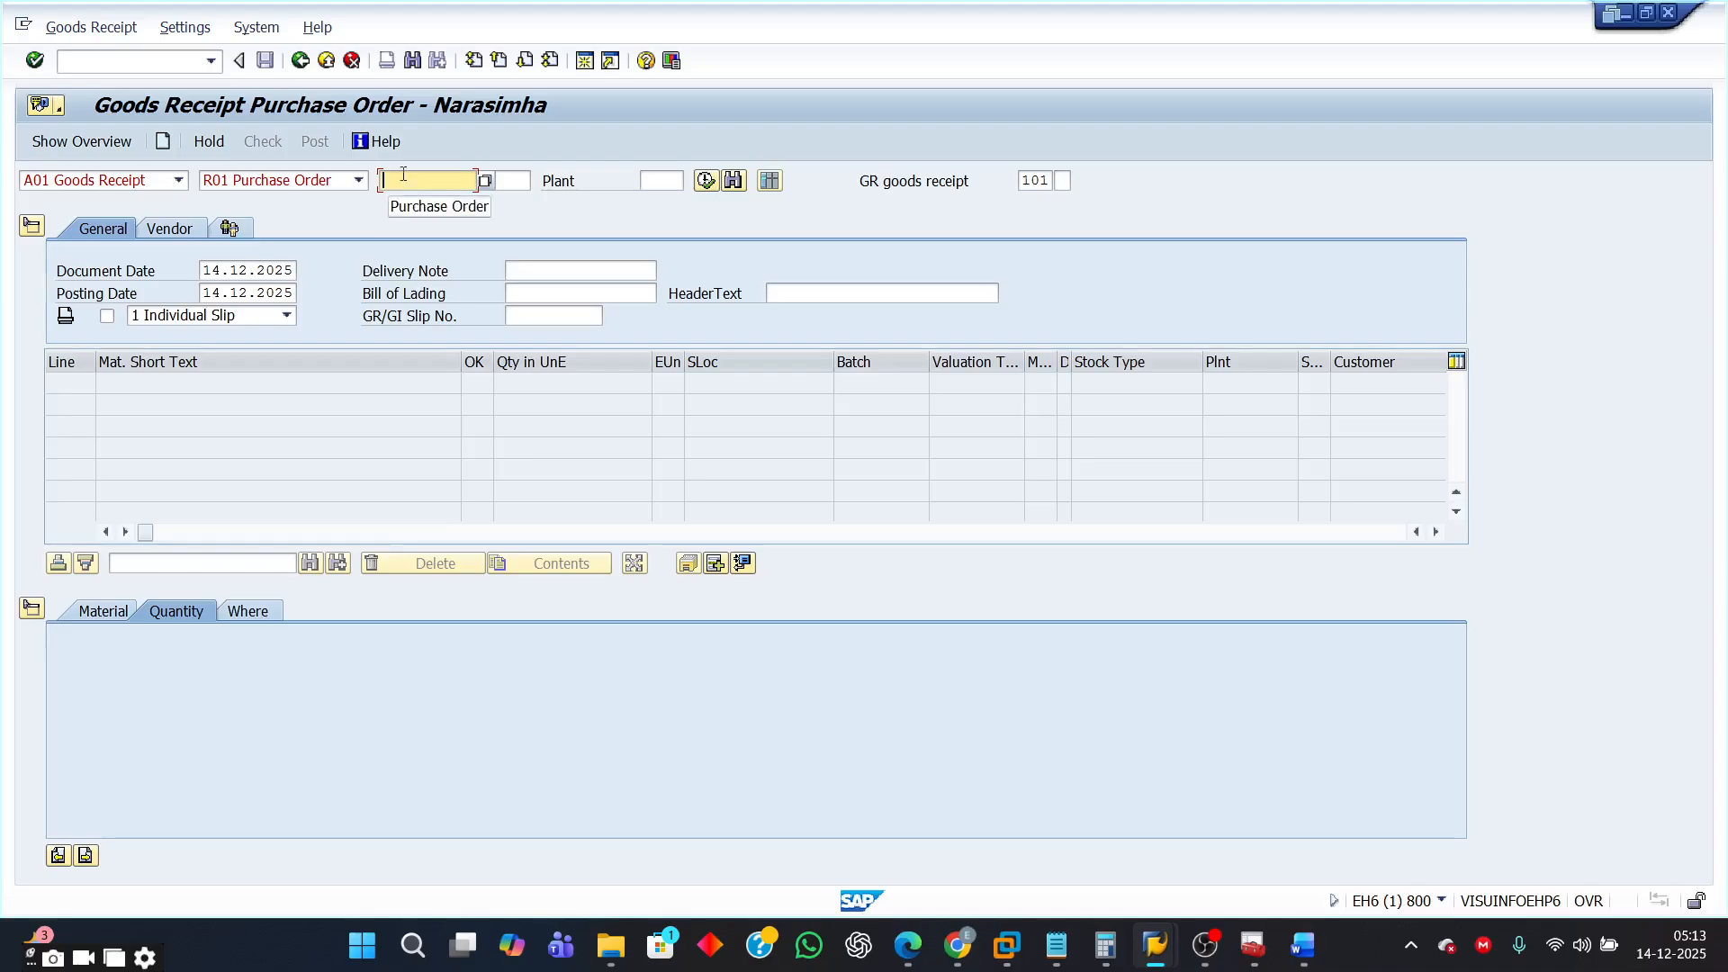
pyautogui.write('45')
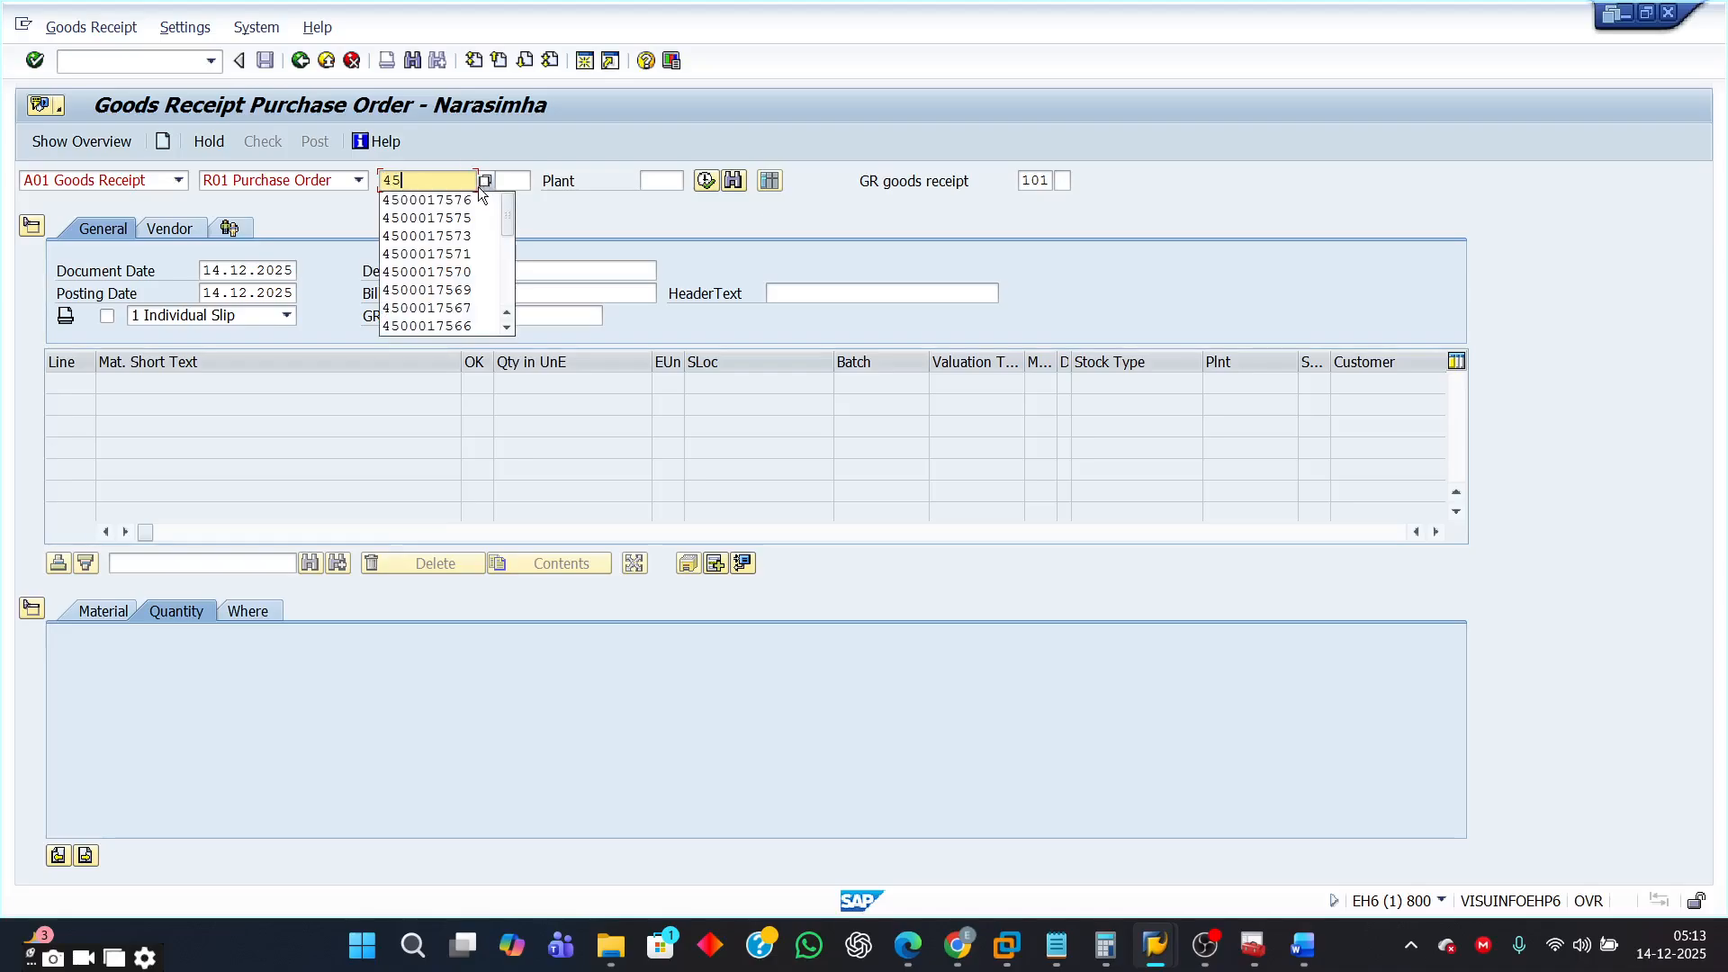
pyautogui.click(446, 202)
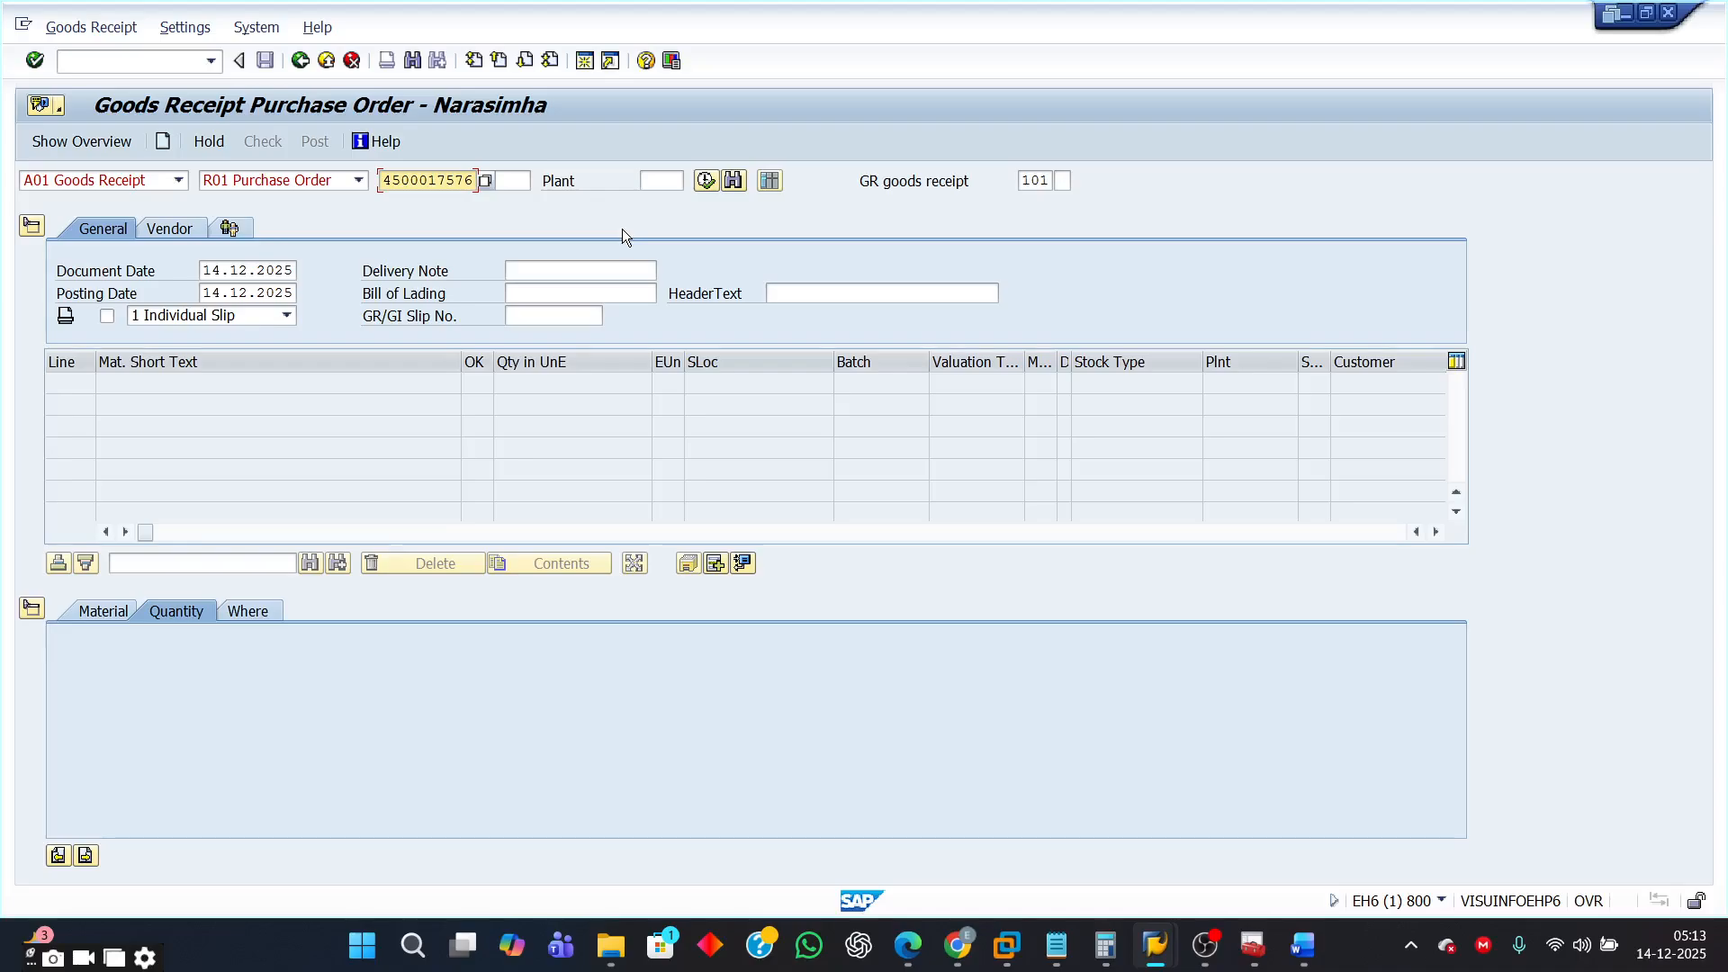
pyautogui.press('Return')
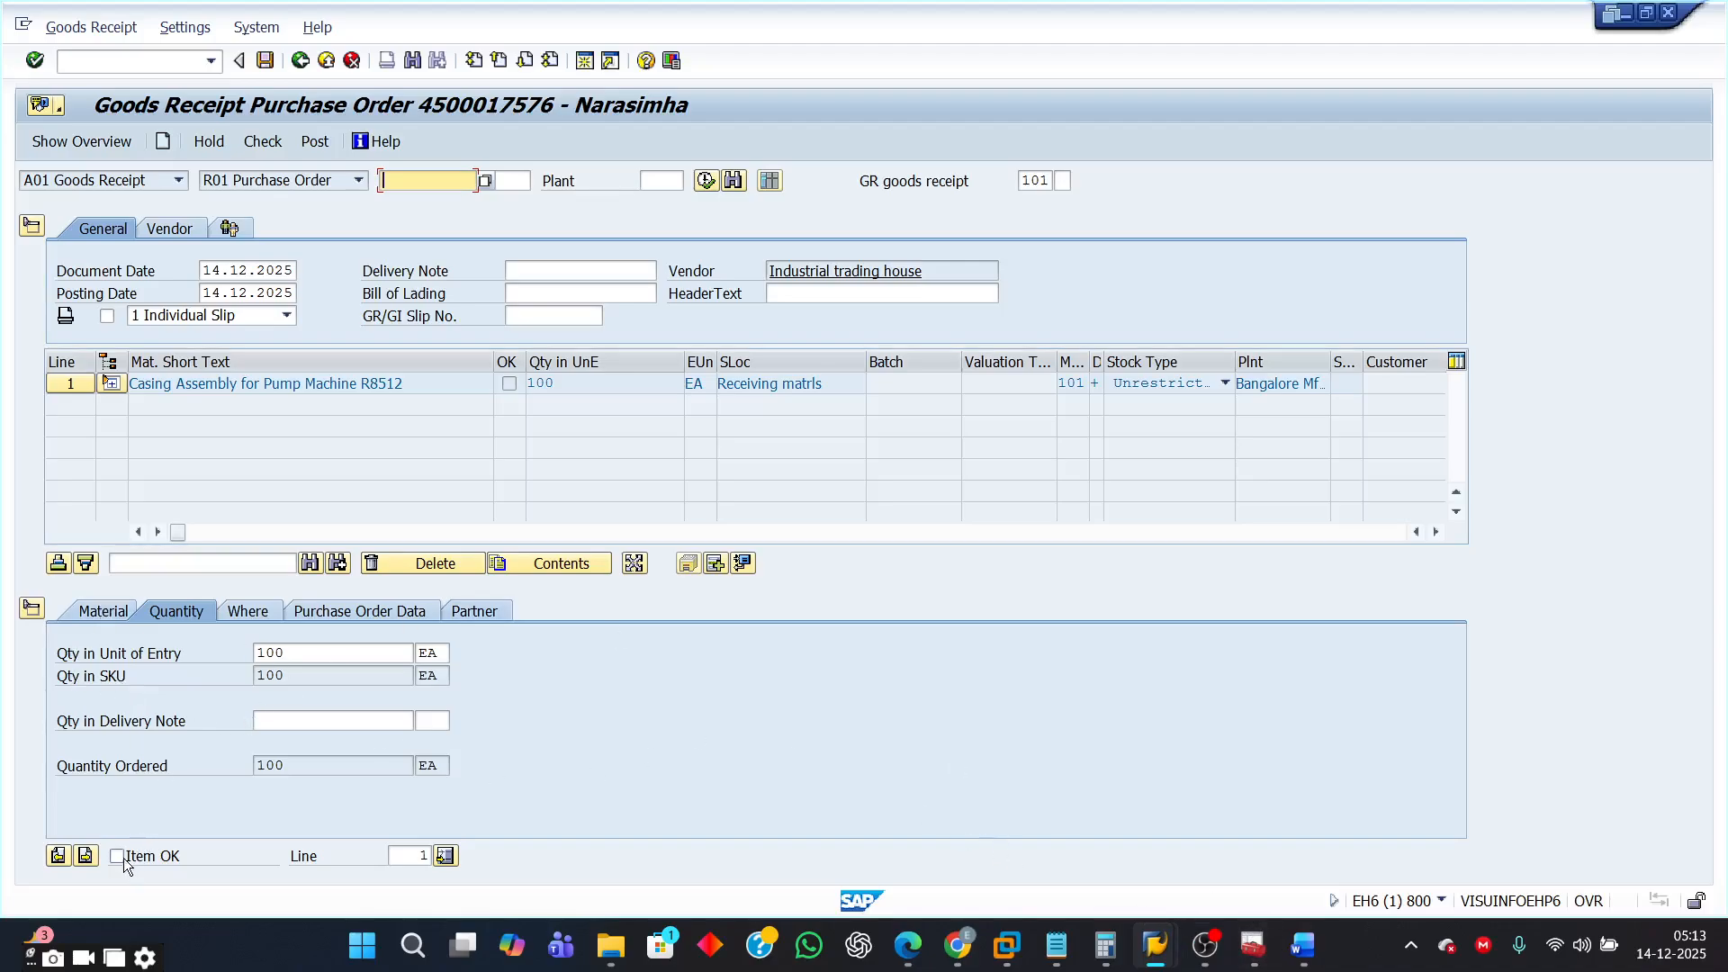
# Step: Review the casing assembly's components, mark the item as OK, and check and post the goods receipt
pyautogui.click(112, 384)
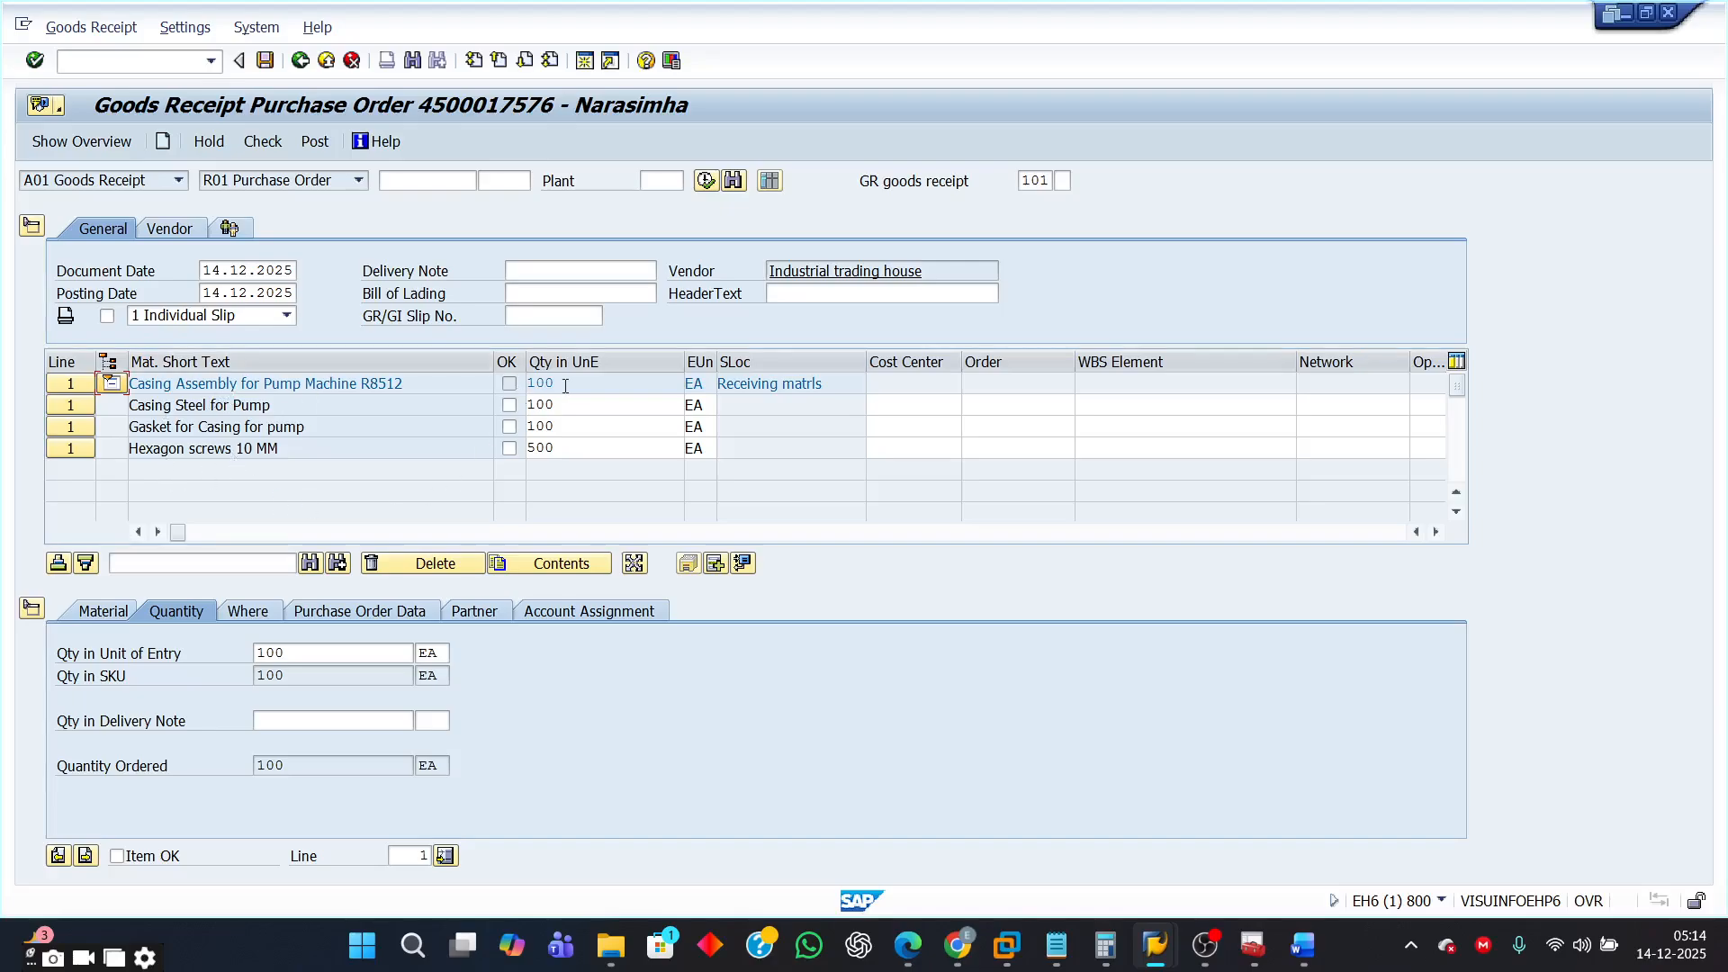
pyautogui.click(111, 383)
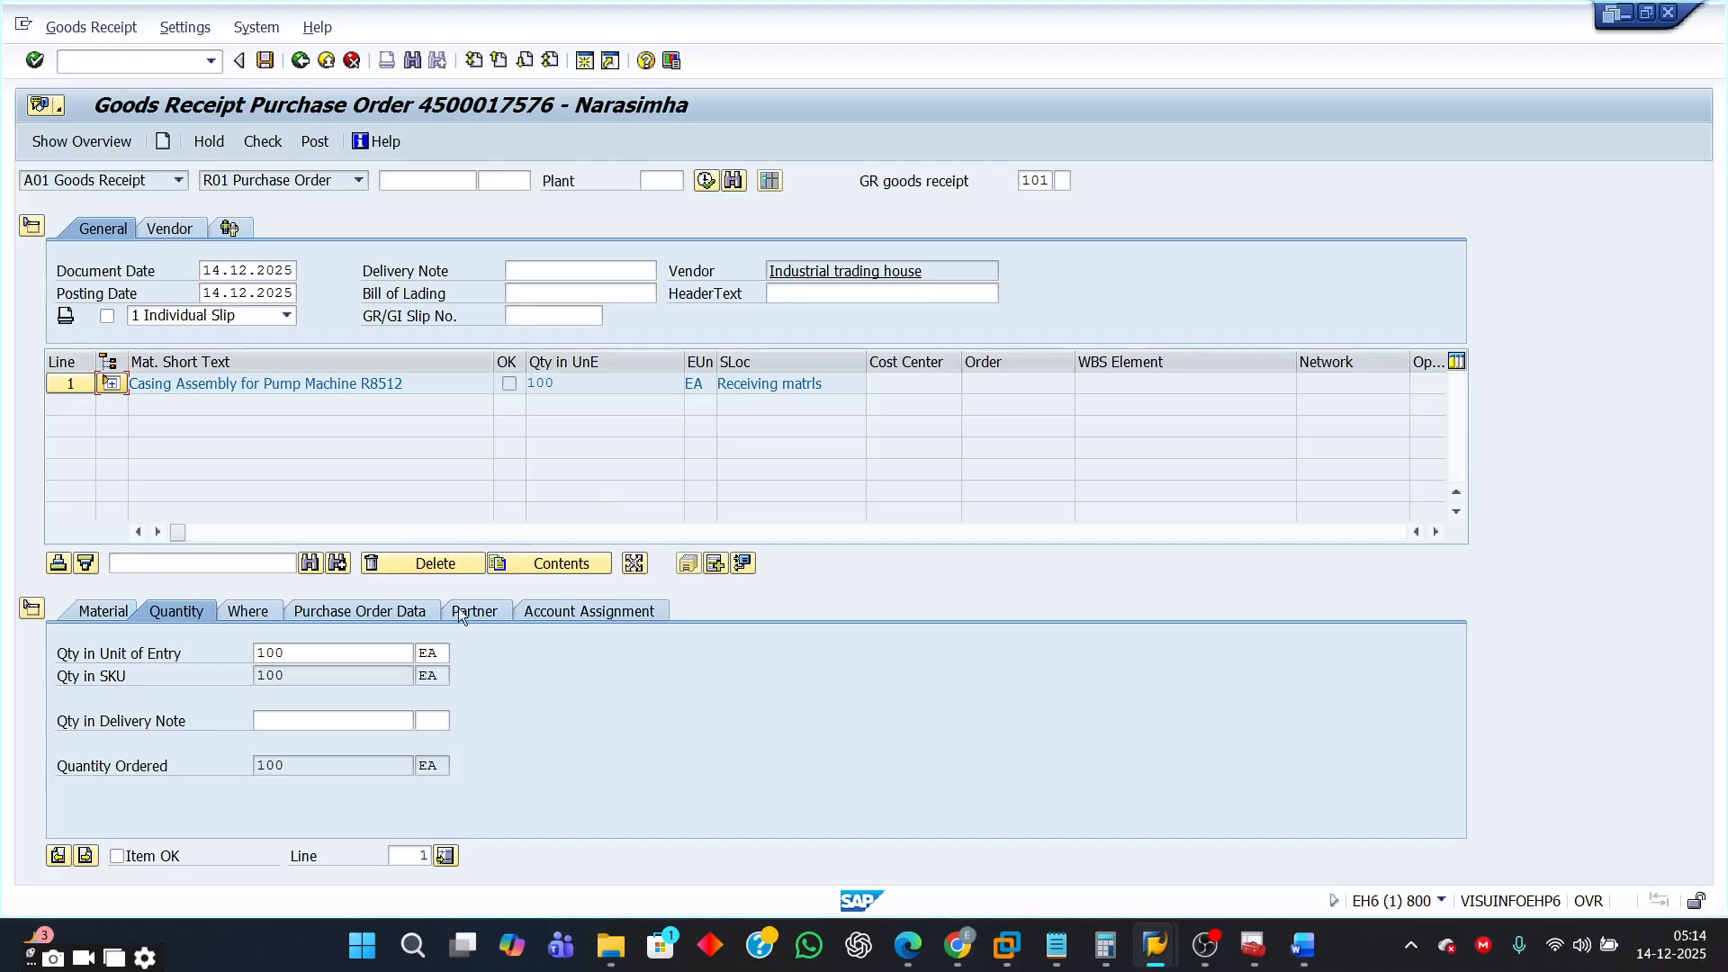
pyautogui.click(116, 857)
pyautogui.click(263, 144)
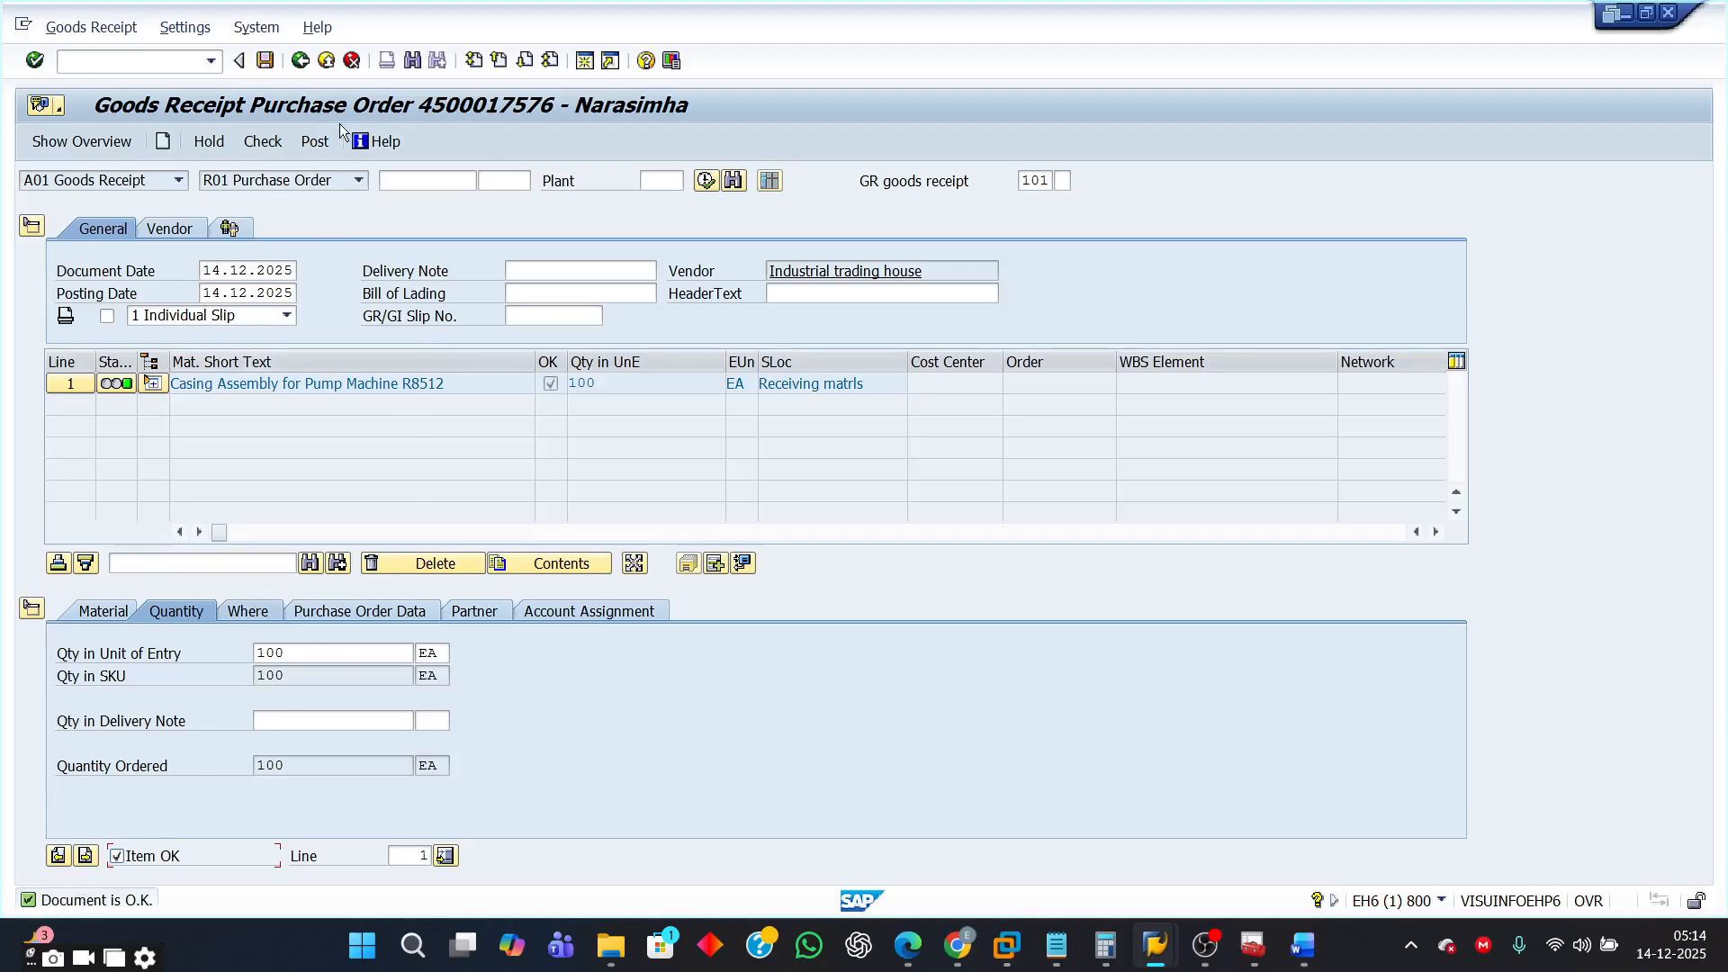
pyautogui.click(313, 144)
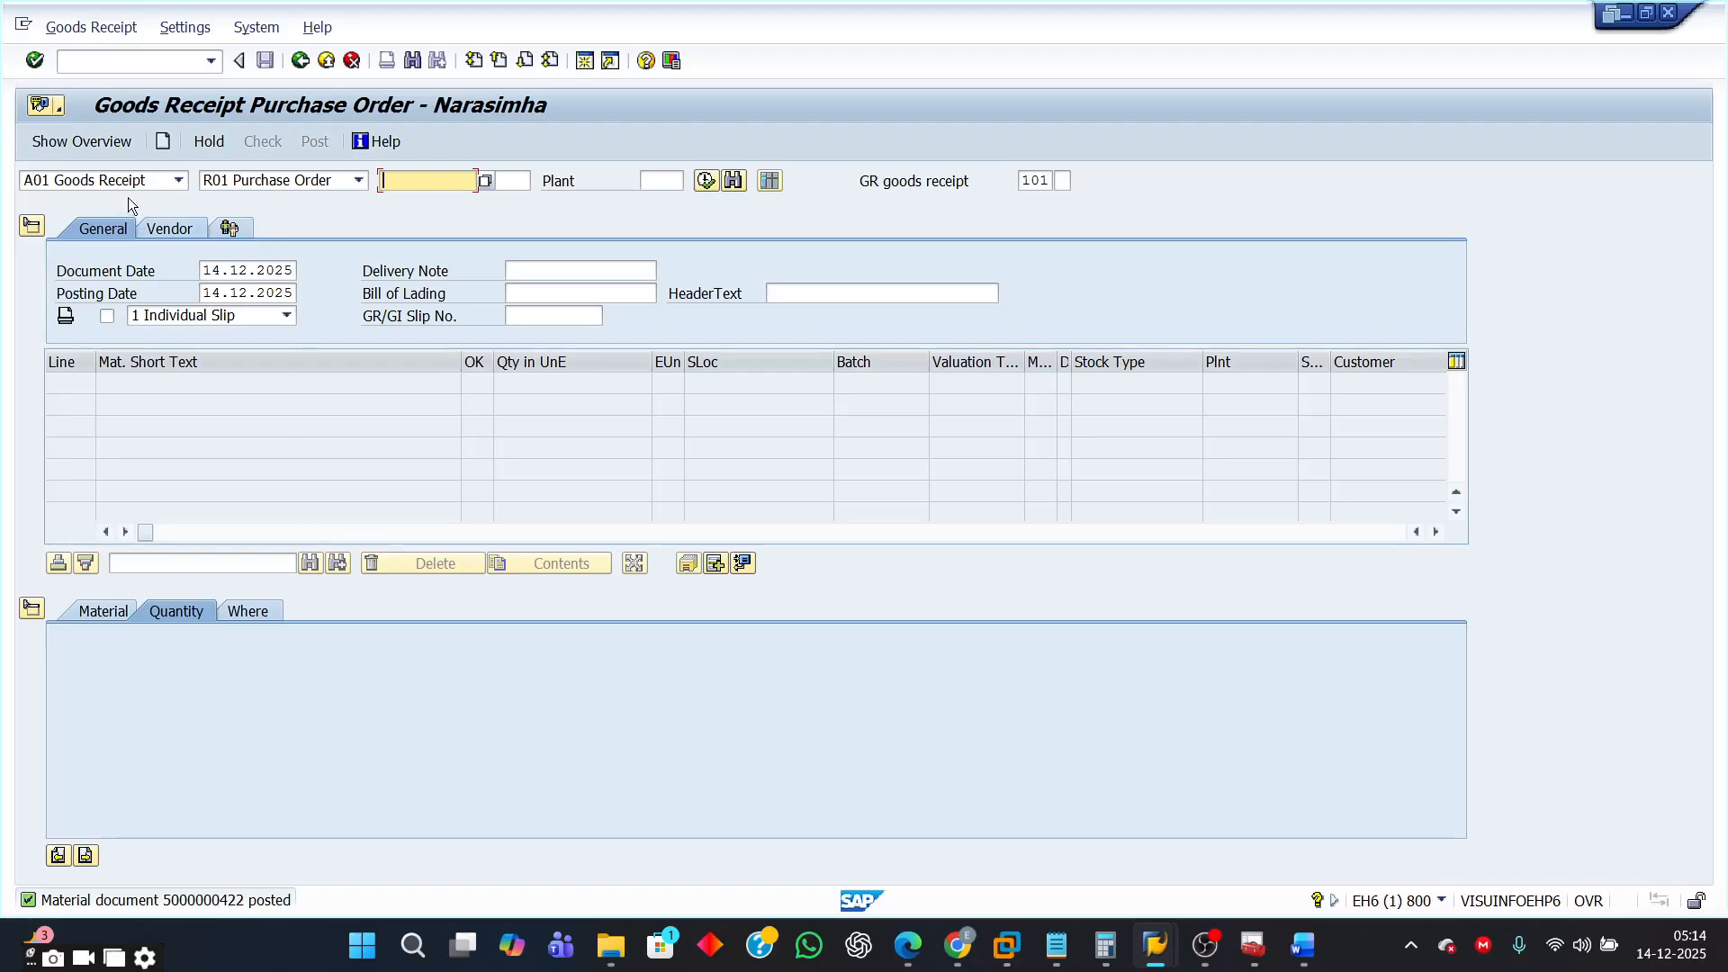
# Step: Display the newly posted material document using A04 Display with reference R02 Material Document
pyautogui.click(180, 181)
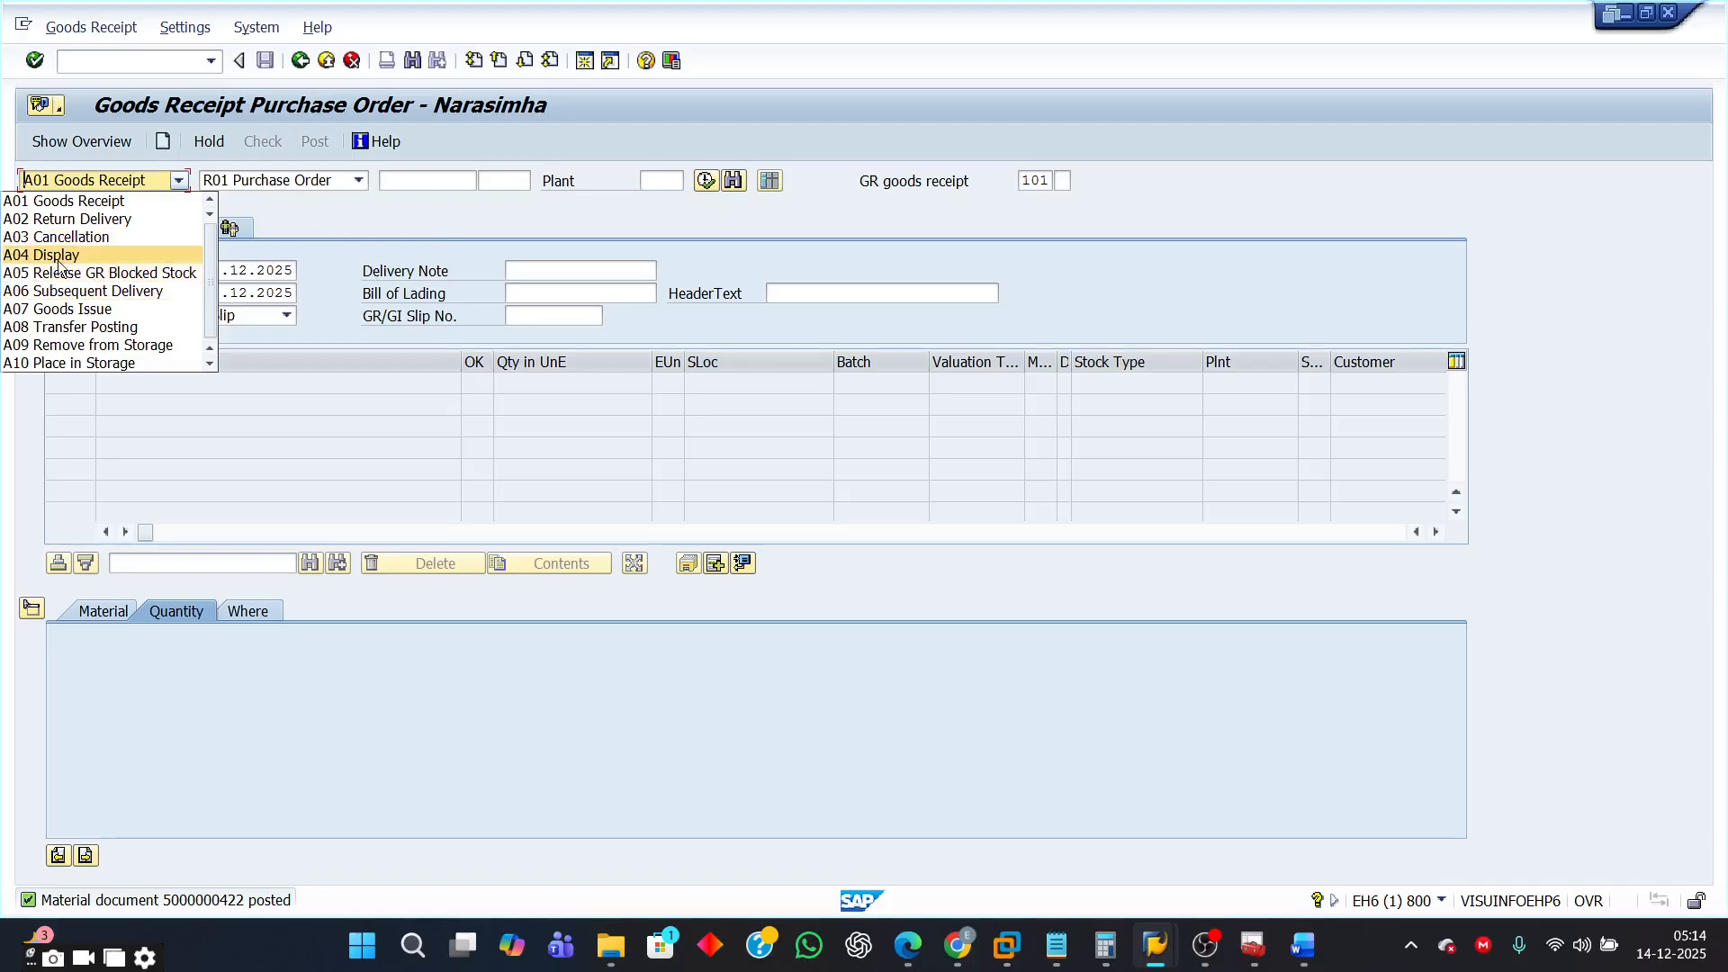
pyautogui.click(90, 254)
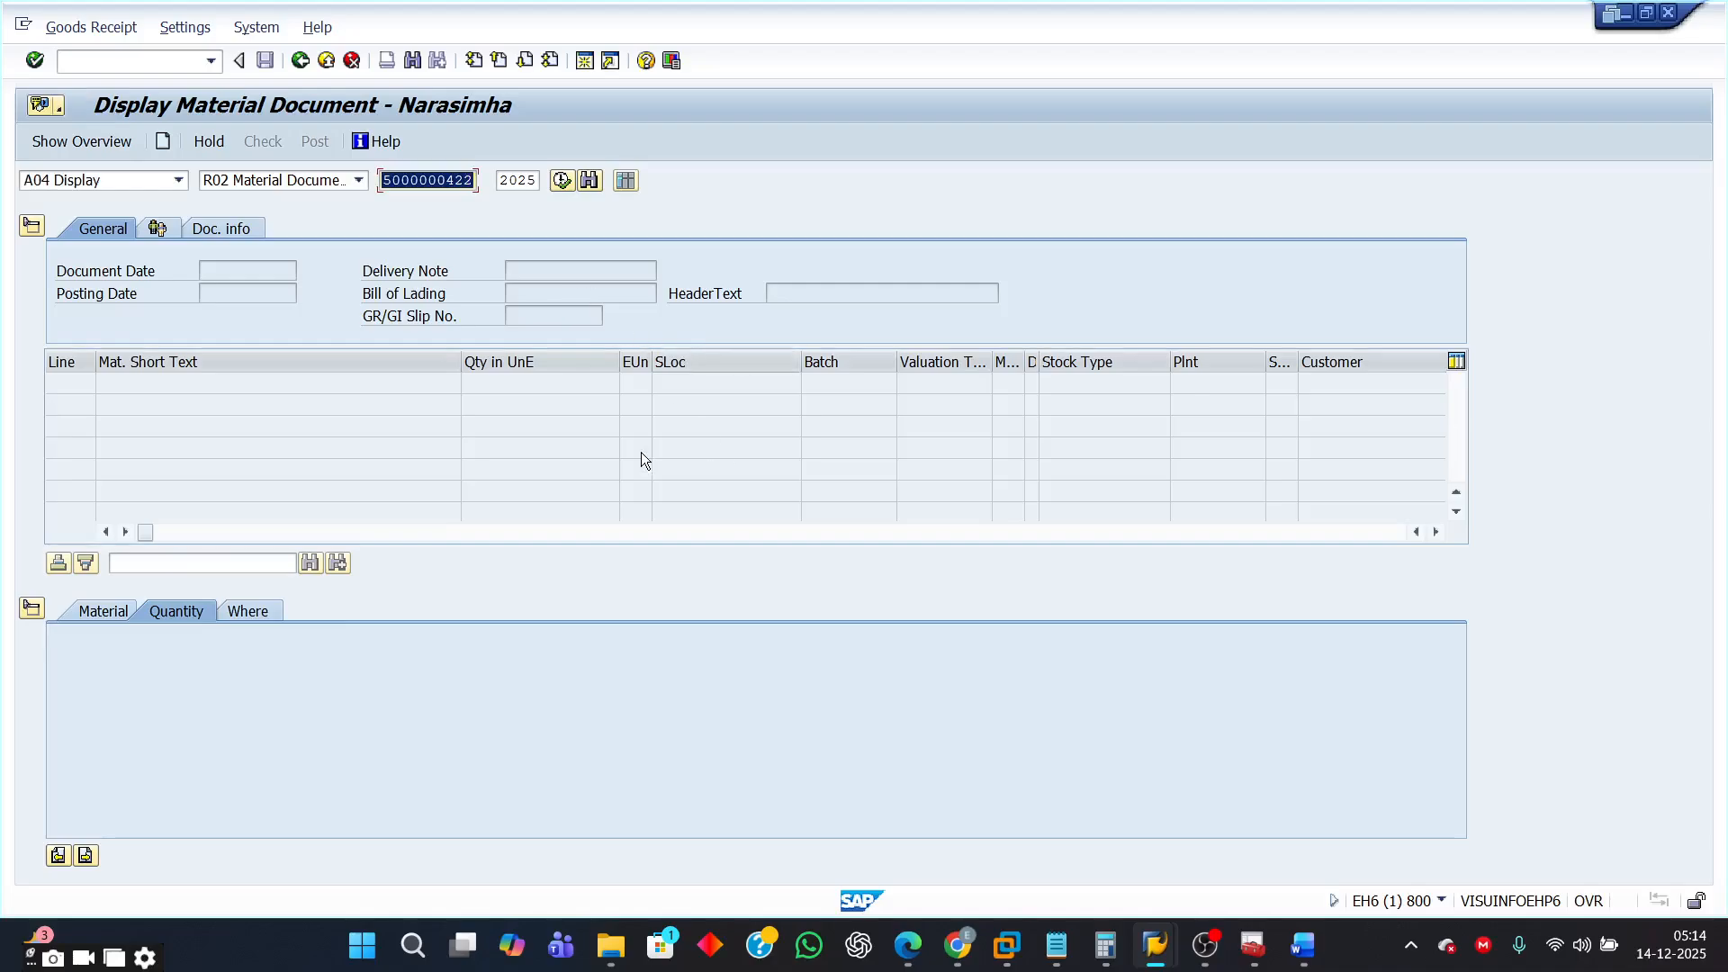
pyautogui.press('Return')
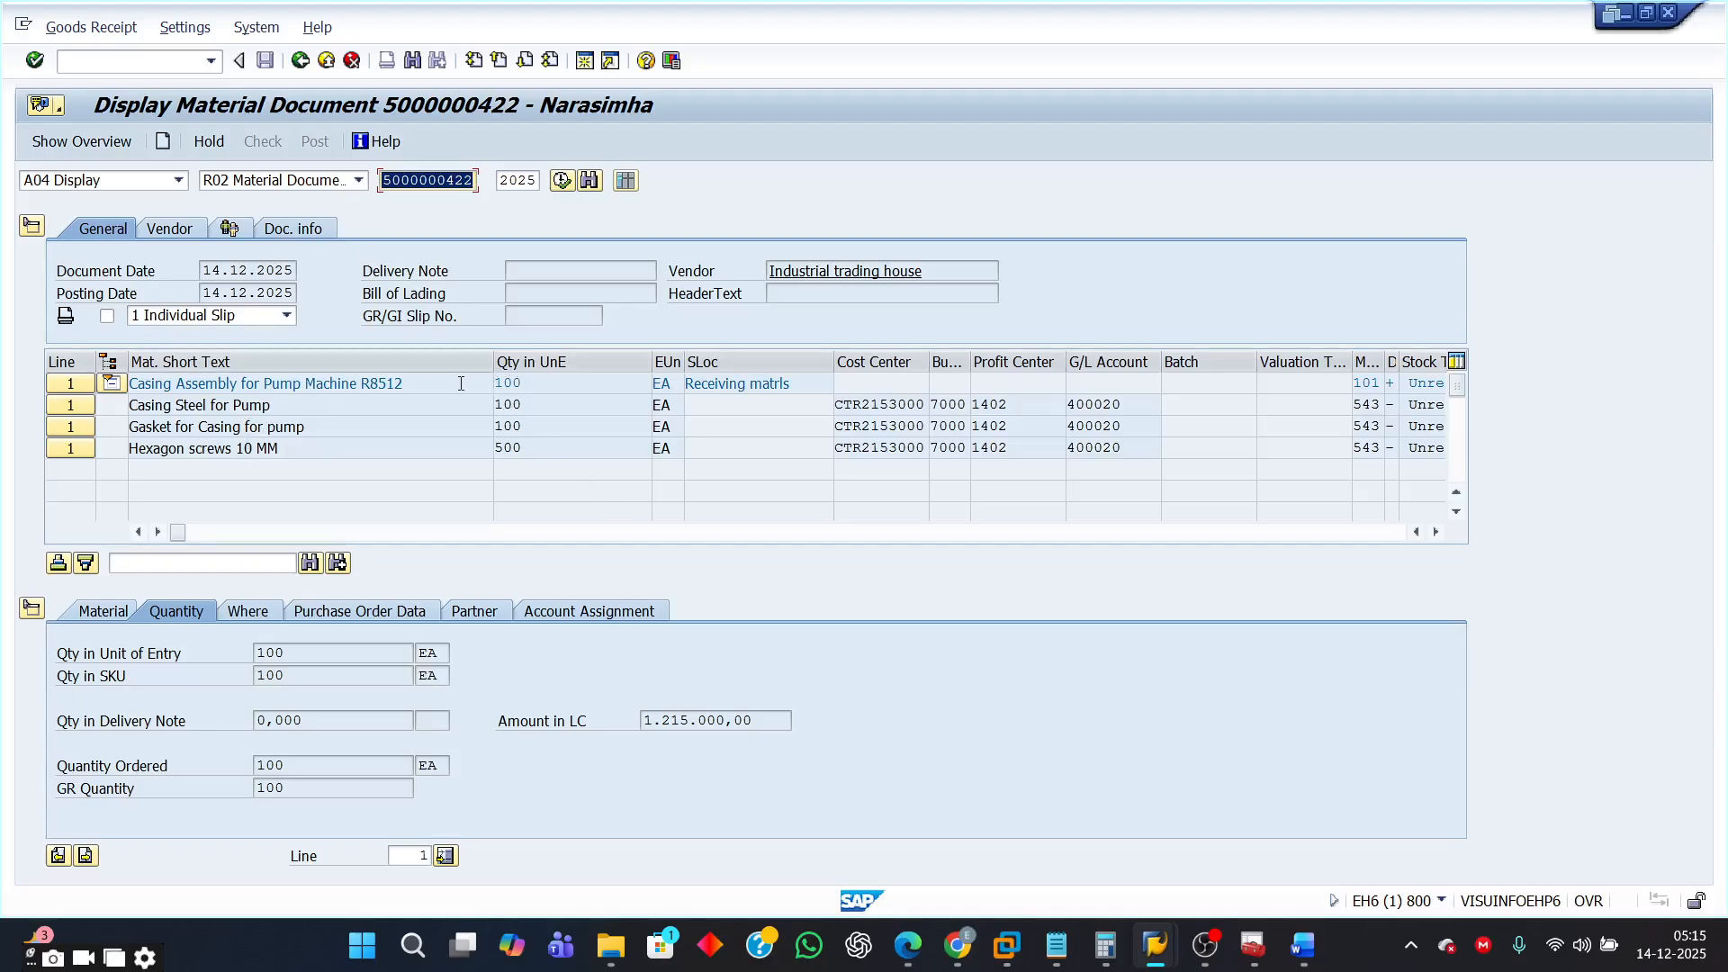
# Step: Examine the posted quantities of the casing assembly and its steel casing, gasket and hexagon screw components
pyautogui.press('Tab')
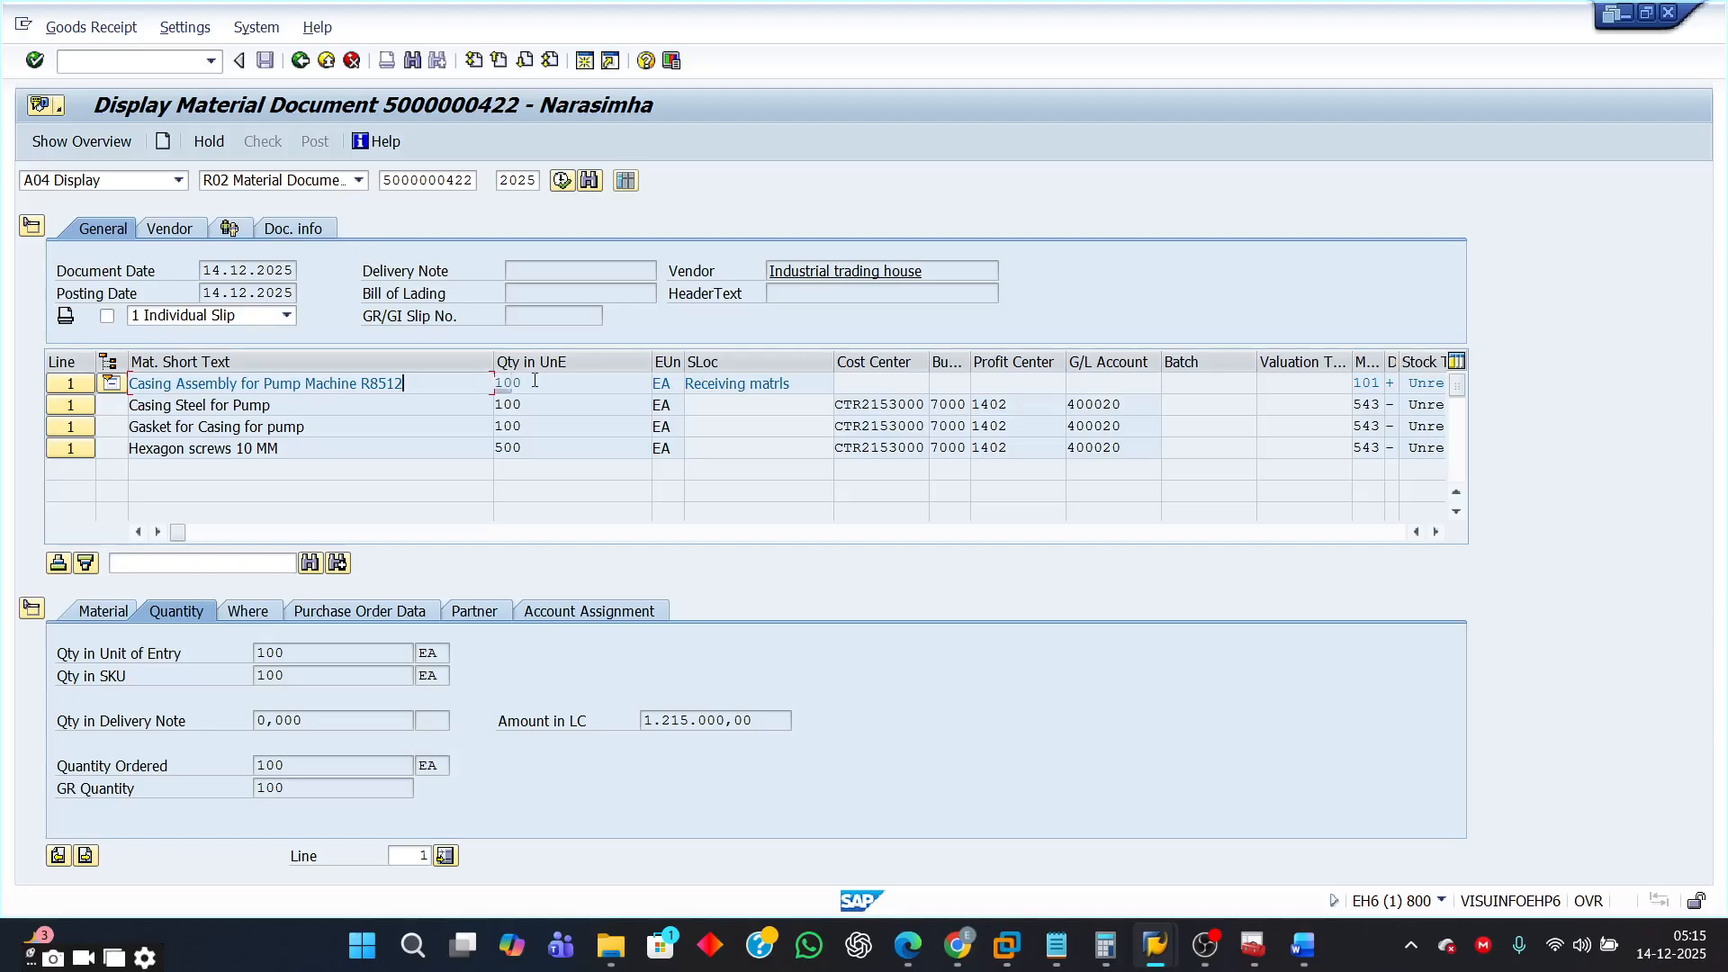
pyautogui.click(536, 406)
pyautogui.click(530, 425)
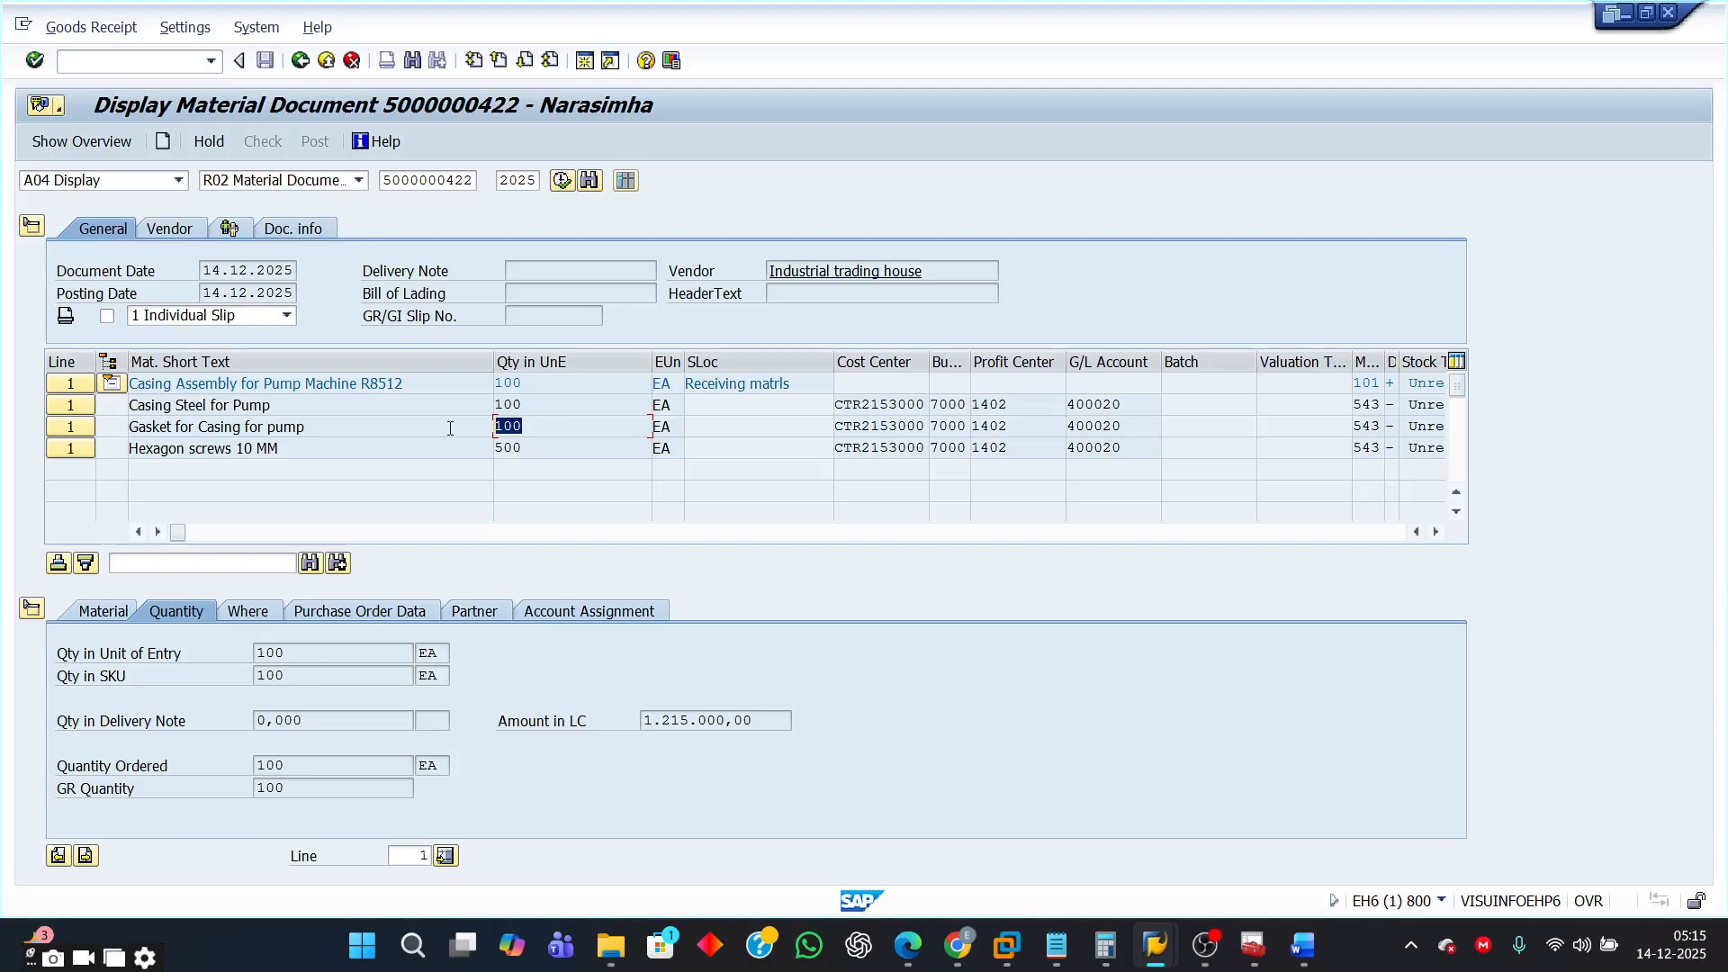
pyautogui.click(529, 449)
pyautogui.click(522, 428)
pyautogui.moveTo(536, 407); pyautogui.dragTo(438, 449)
pyautogui.click(520, 427)
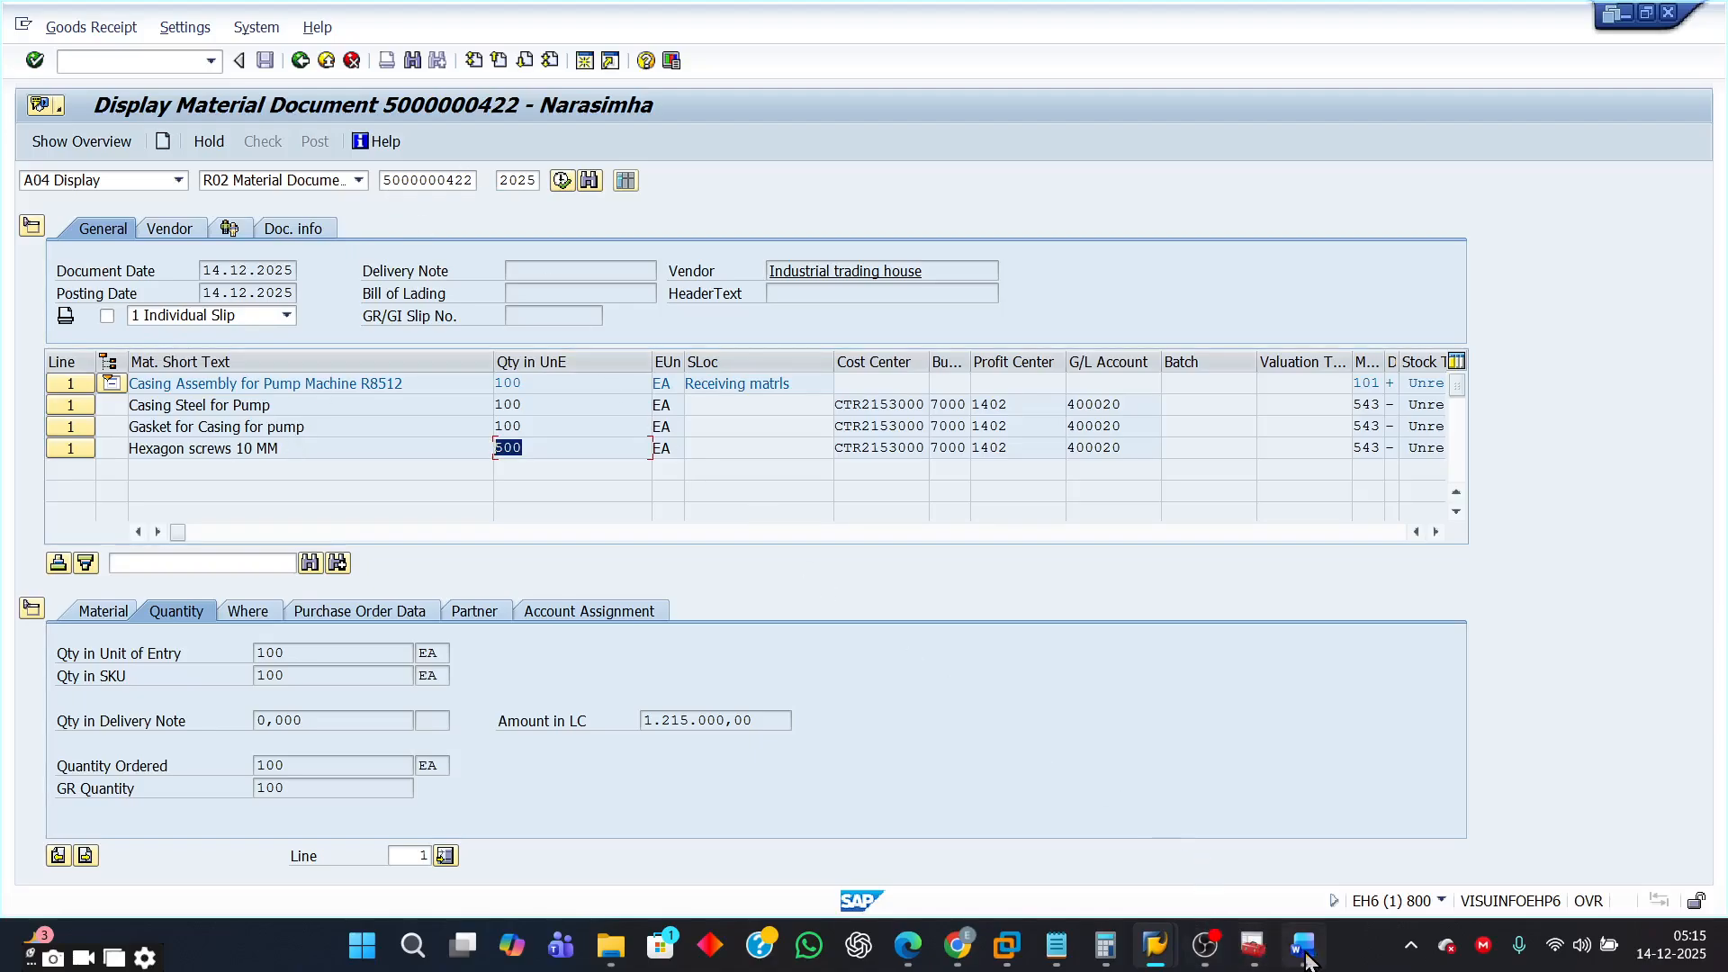
# Step: Switch to the Word exercise and read the requirement for 10 more of component CM-10003 hexagon head screws
pyautogui.moveTo(1302, 945)
pyautogui.click(1301, 853)
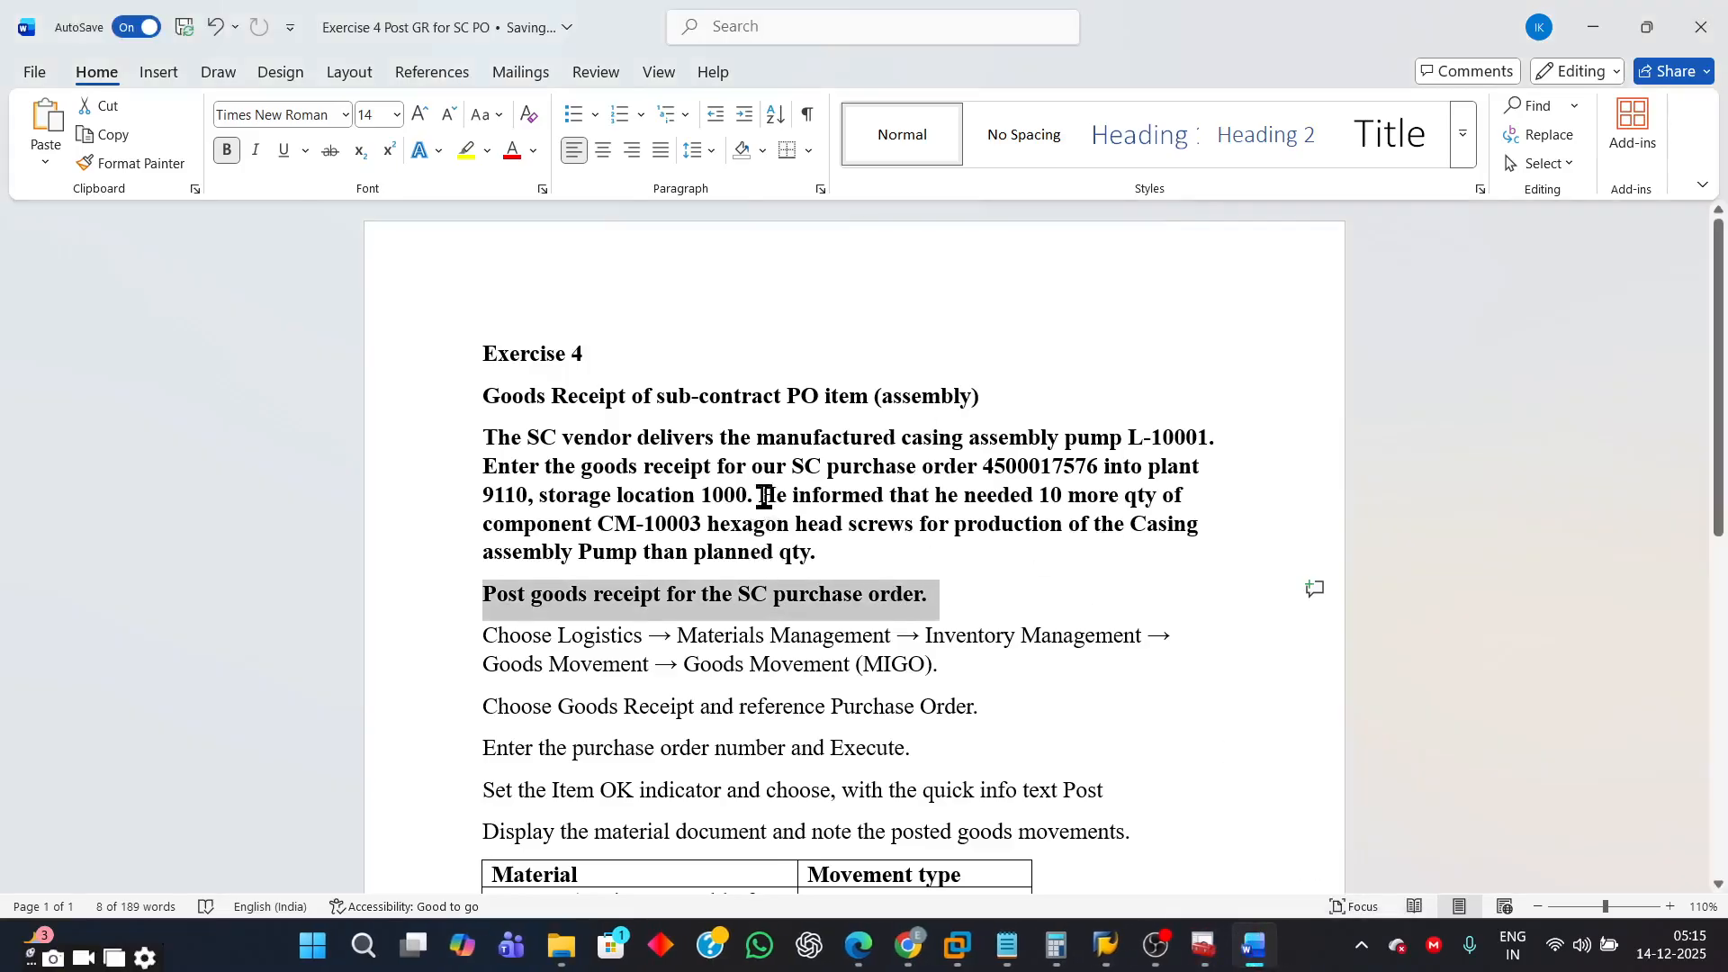
pyautogui.moveTo(766, 500); pyautogui.dragTo(1189, 518)
pyautogui.moveTo(829, 529); pyautogui.dragTo(709, 534)
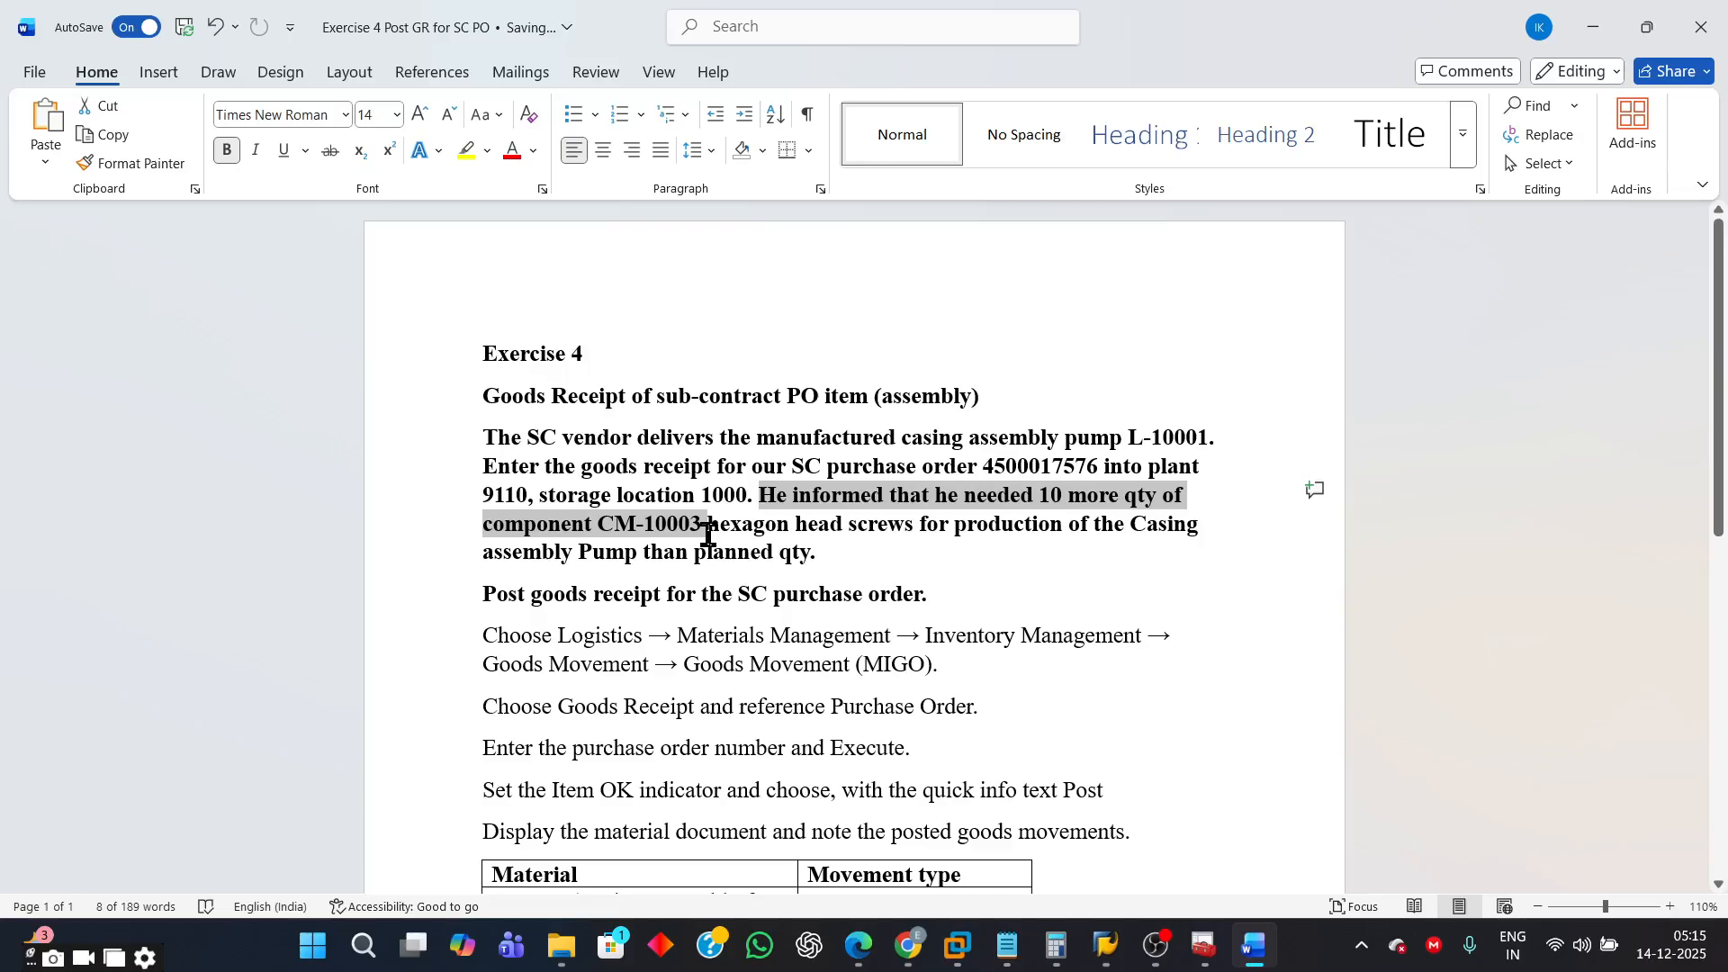
pyautogui.moveTo(709, 535); pyautogui.dragTo(1164, 524)
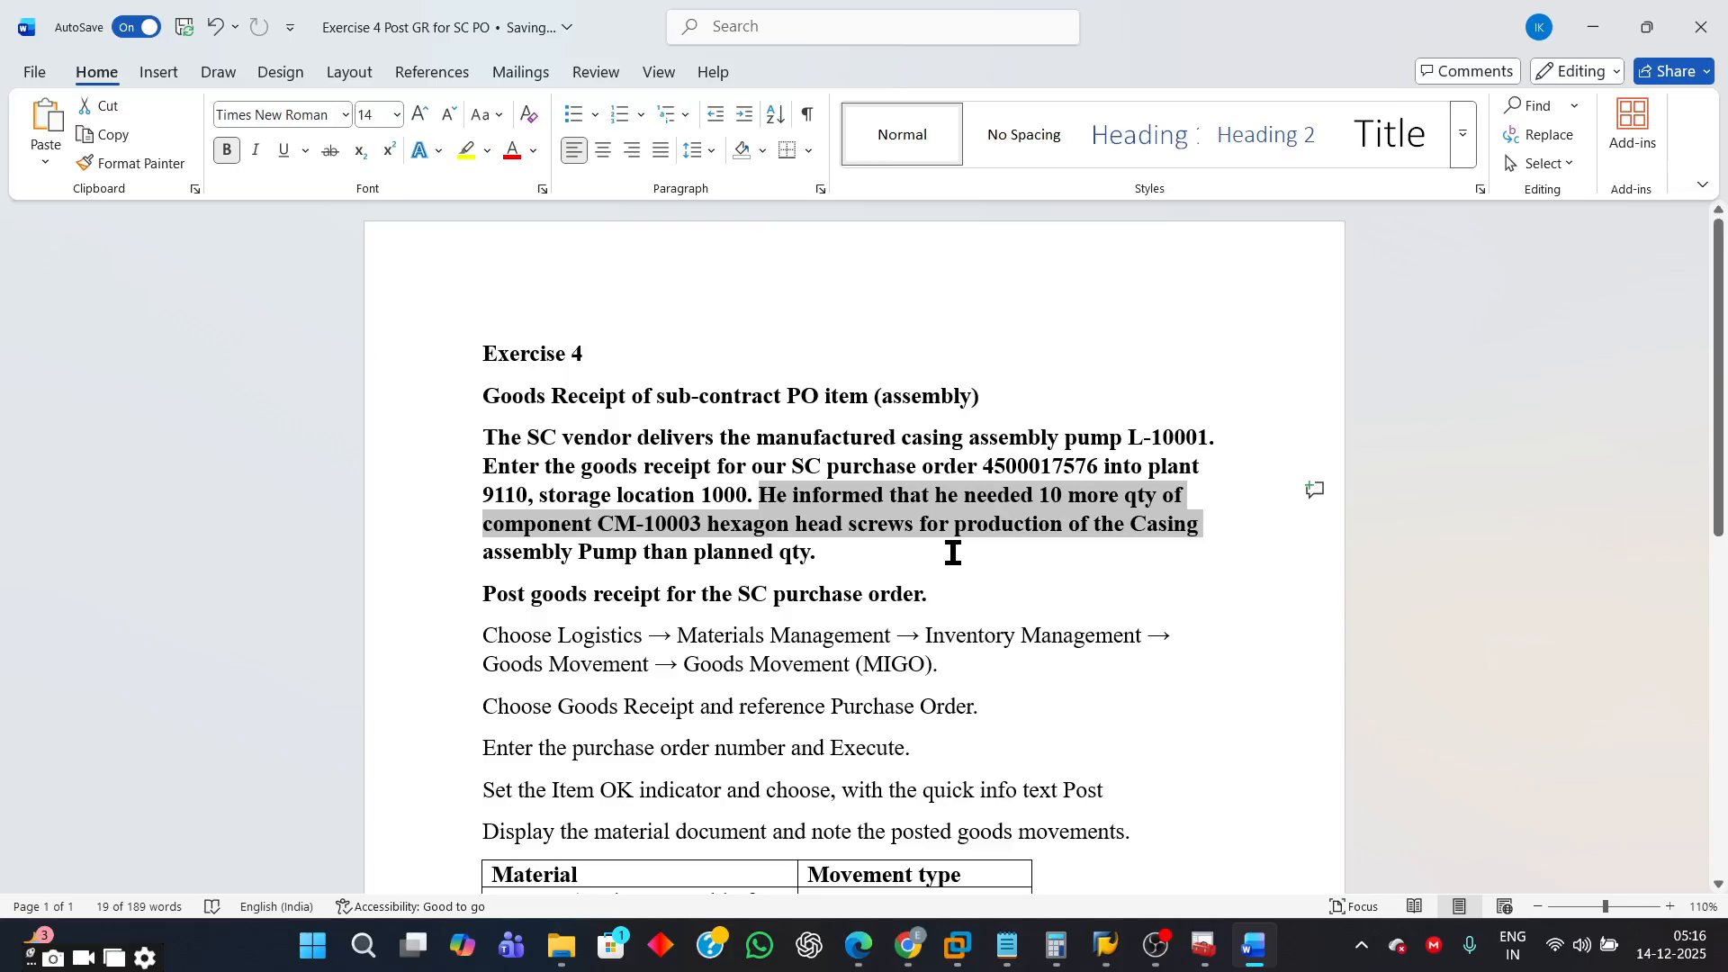
pyautogui.scroll(-2, 953, 551)
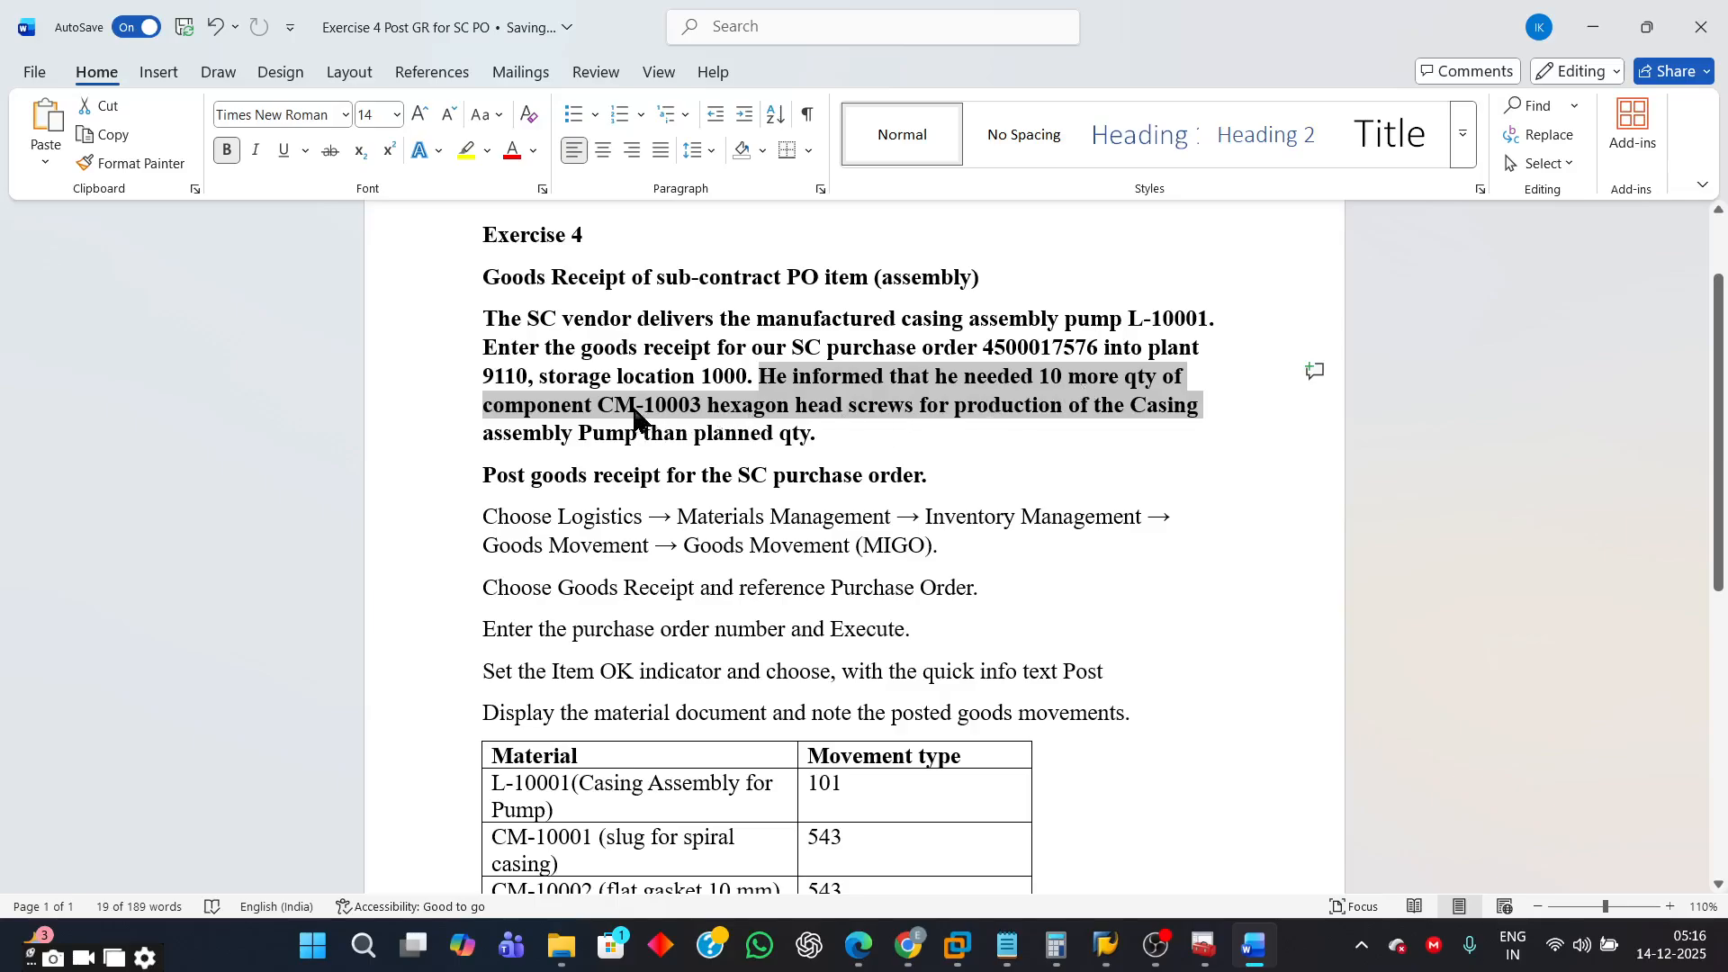
pyautogui.click(604, 409)
pyautogui.moveTo(603, 409); pyautogui.dragTo(687, 408)
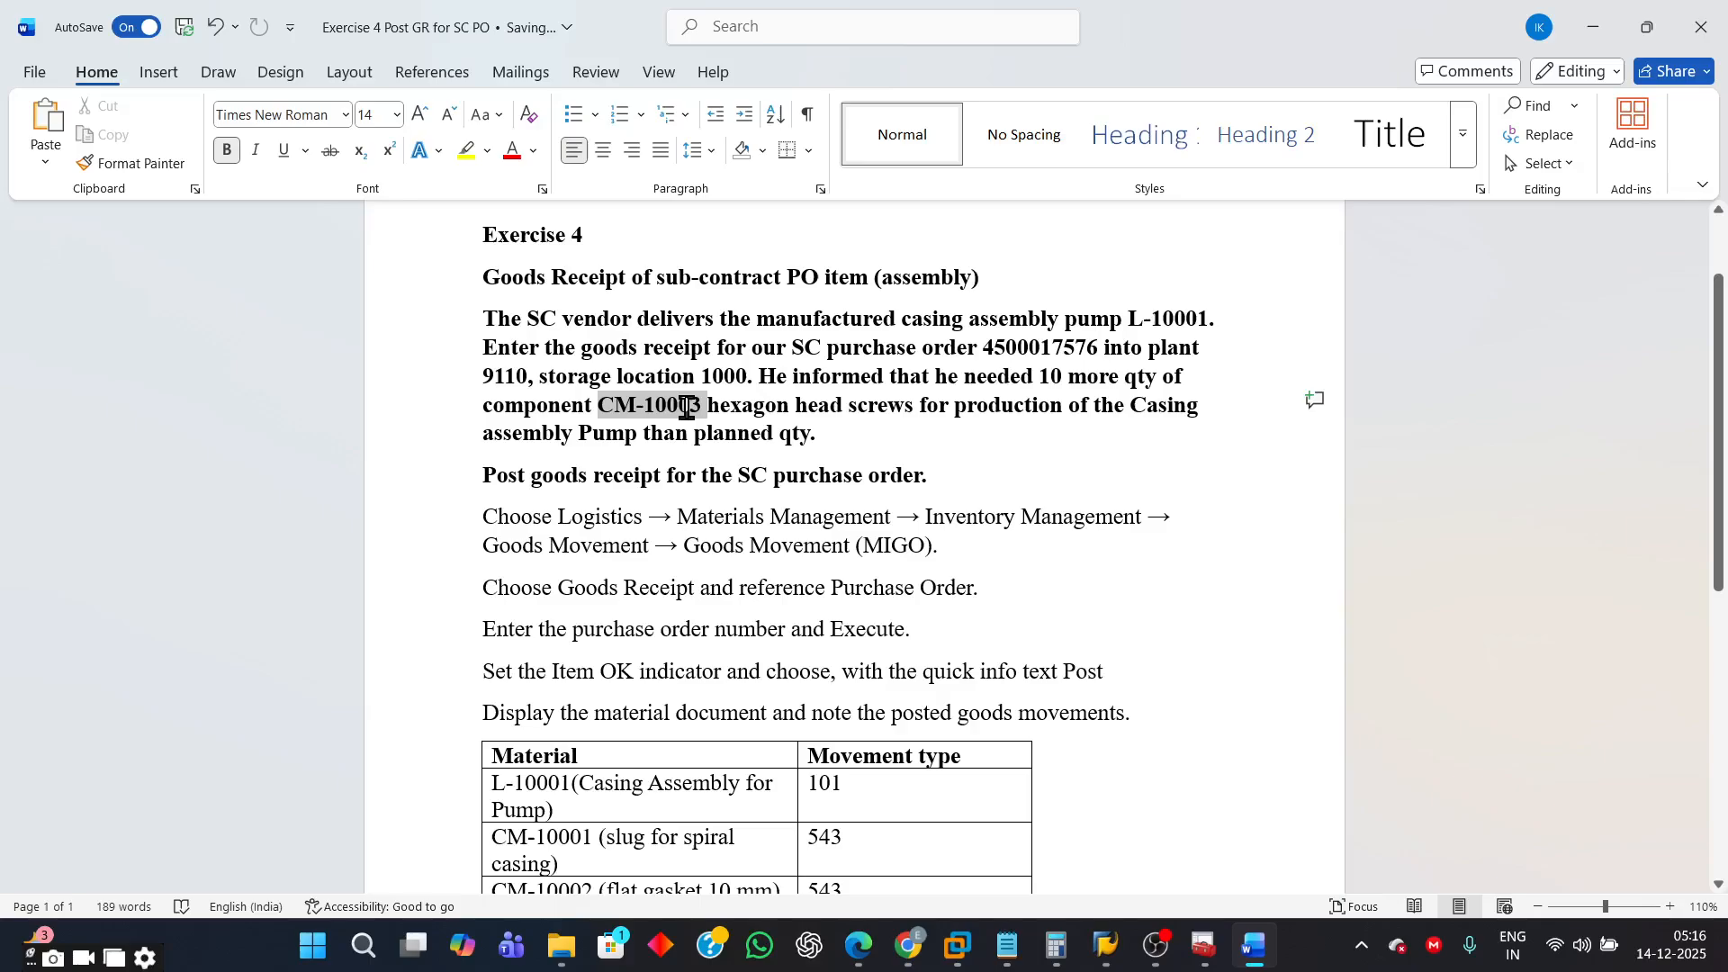
# Step: Switch to the SAP Easy Access session and start transaction MIGO
pyautogui.moveTo(1104, 948)
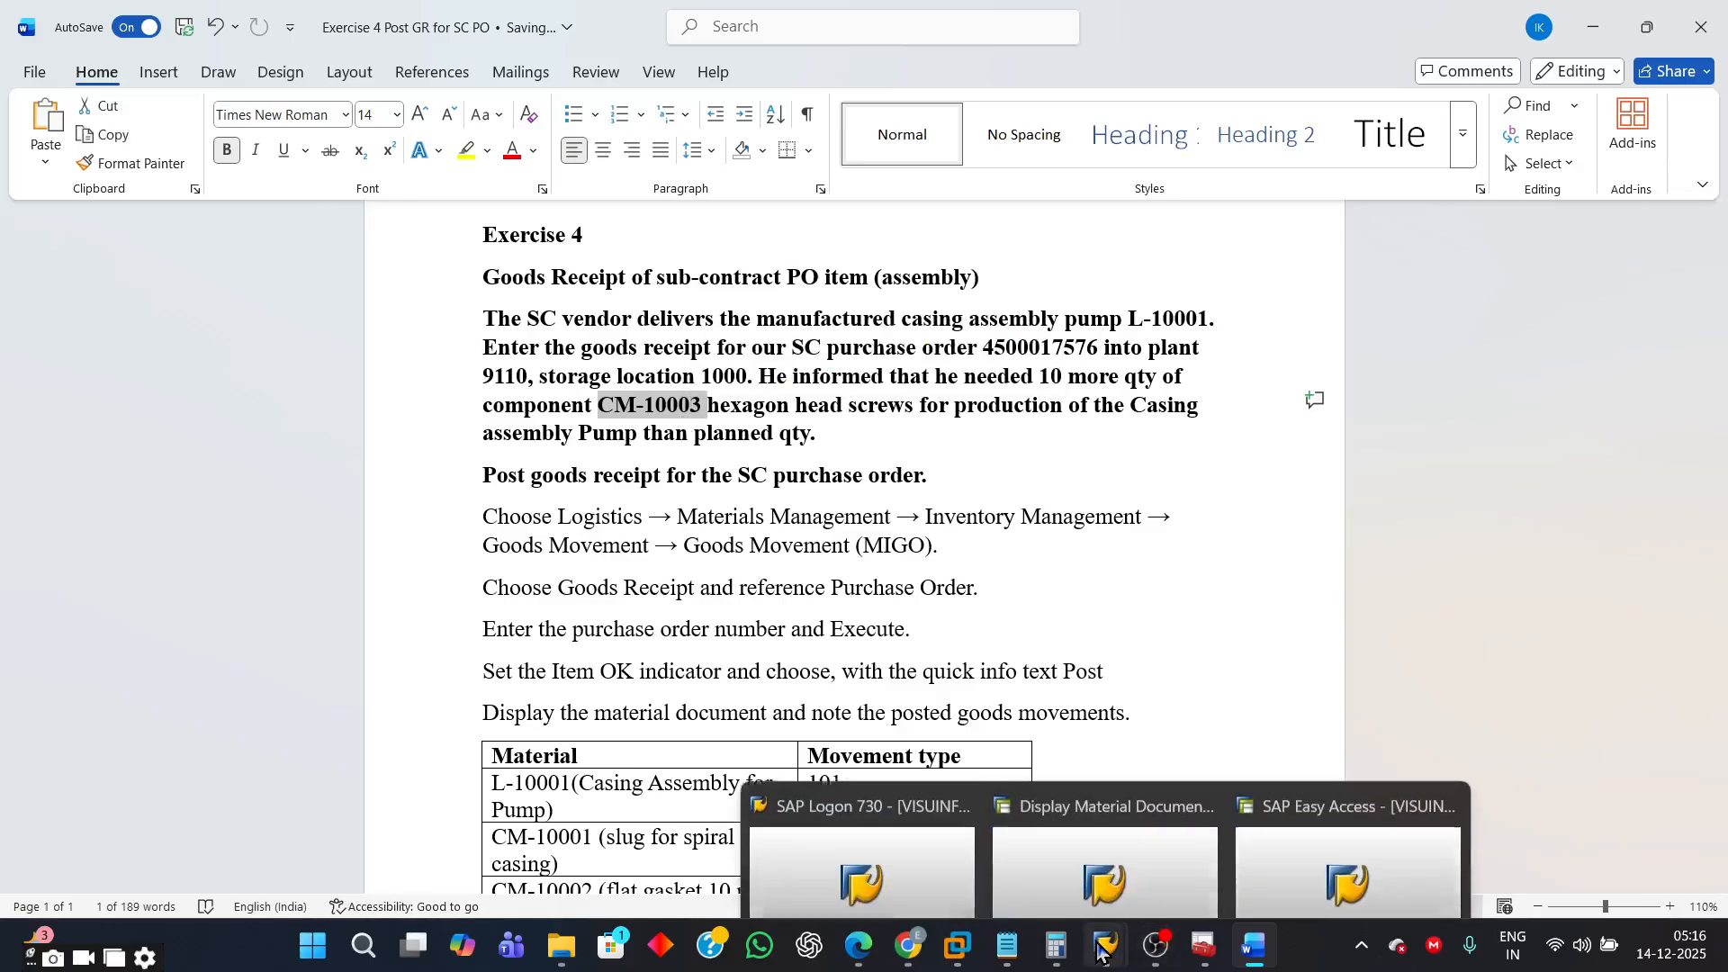
pyautogui.click(1347, 828)
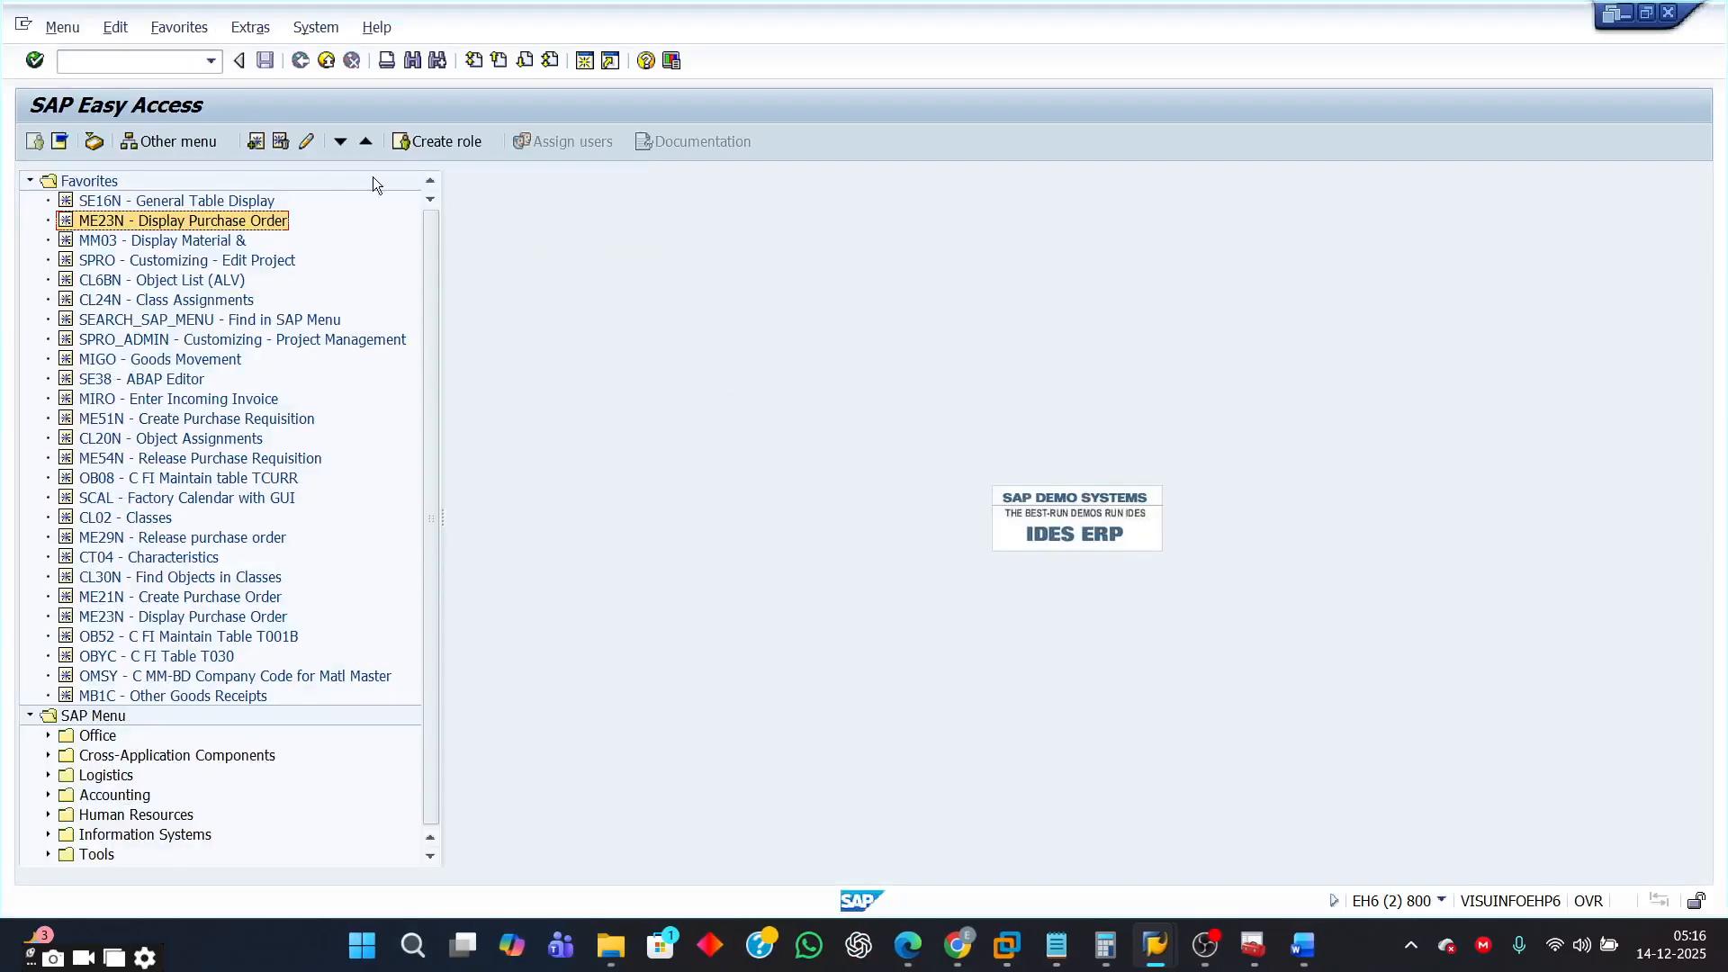
pyautogui.click(211, 61)
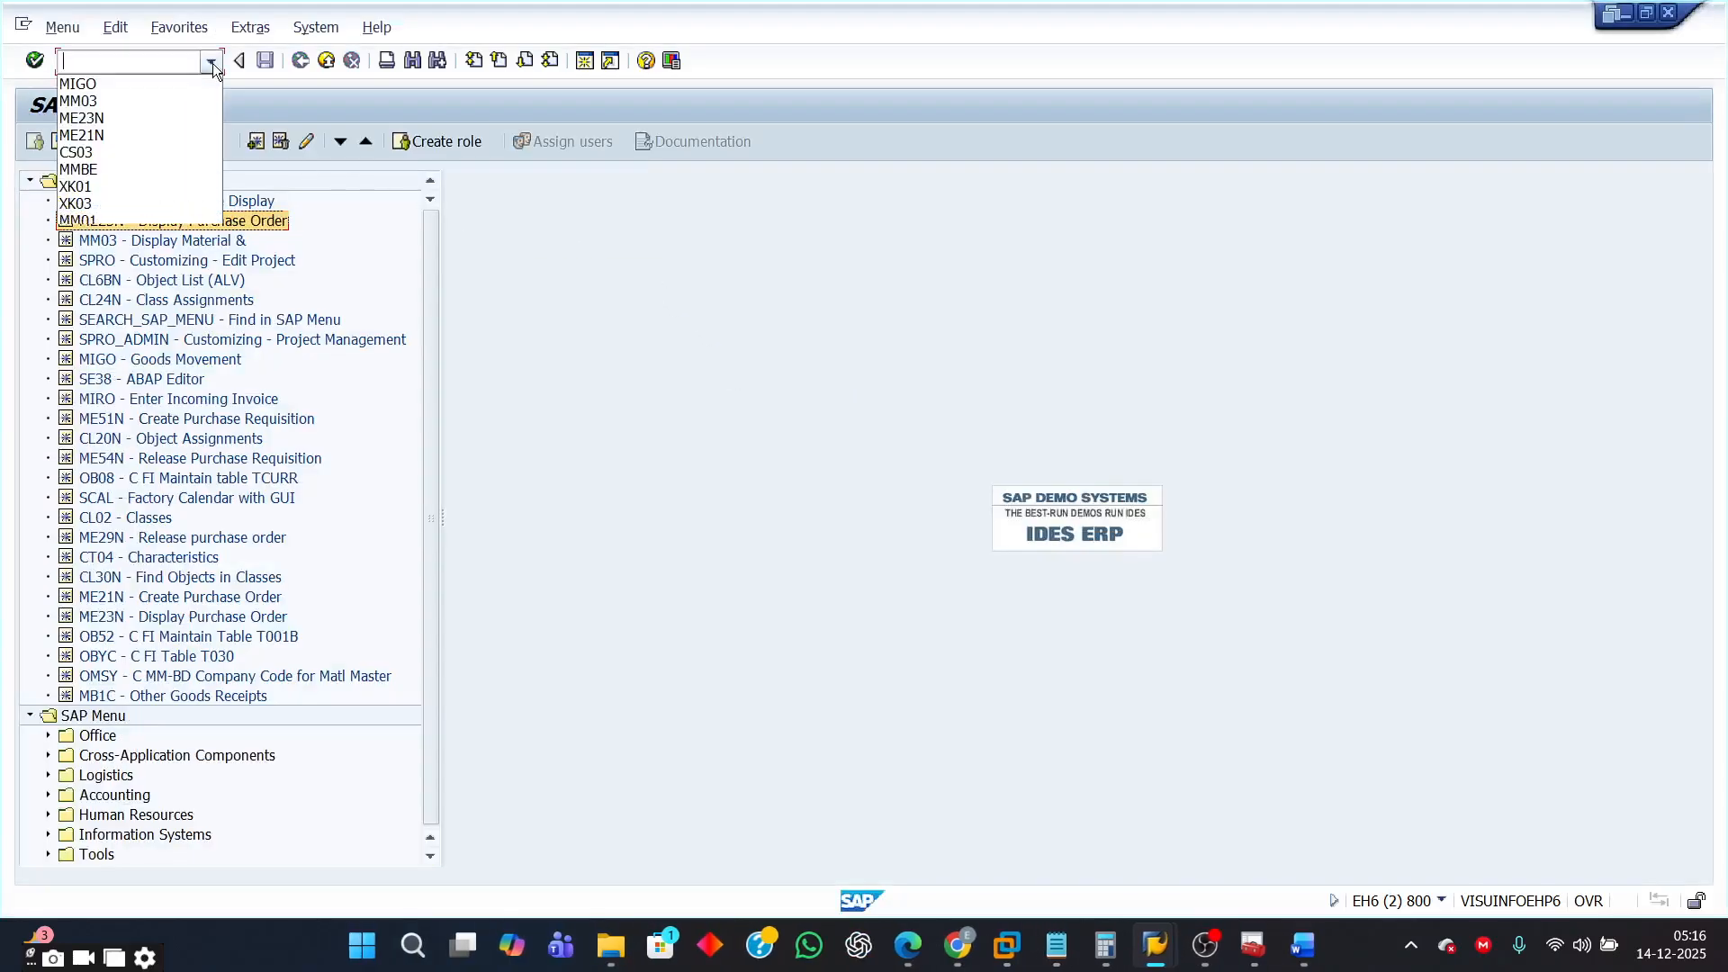
pyautogui.click(94, 82)
pyautogui.press('Return')
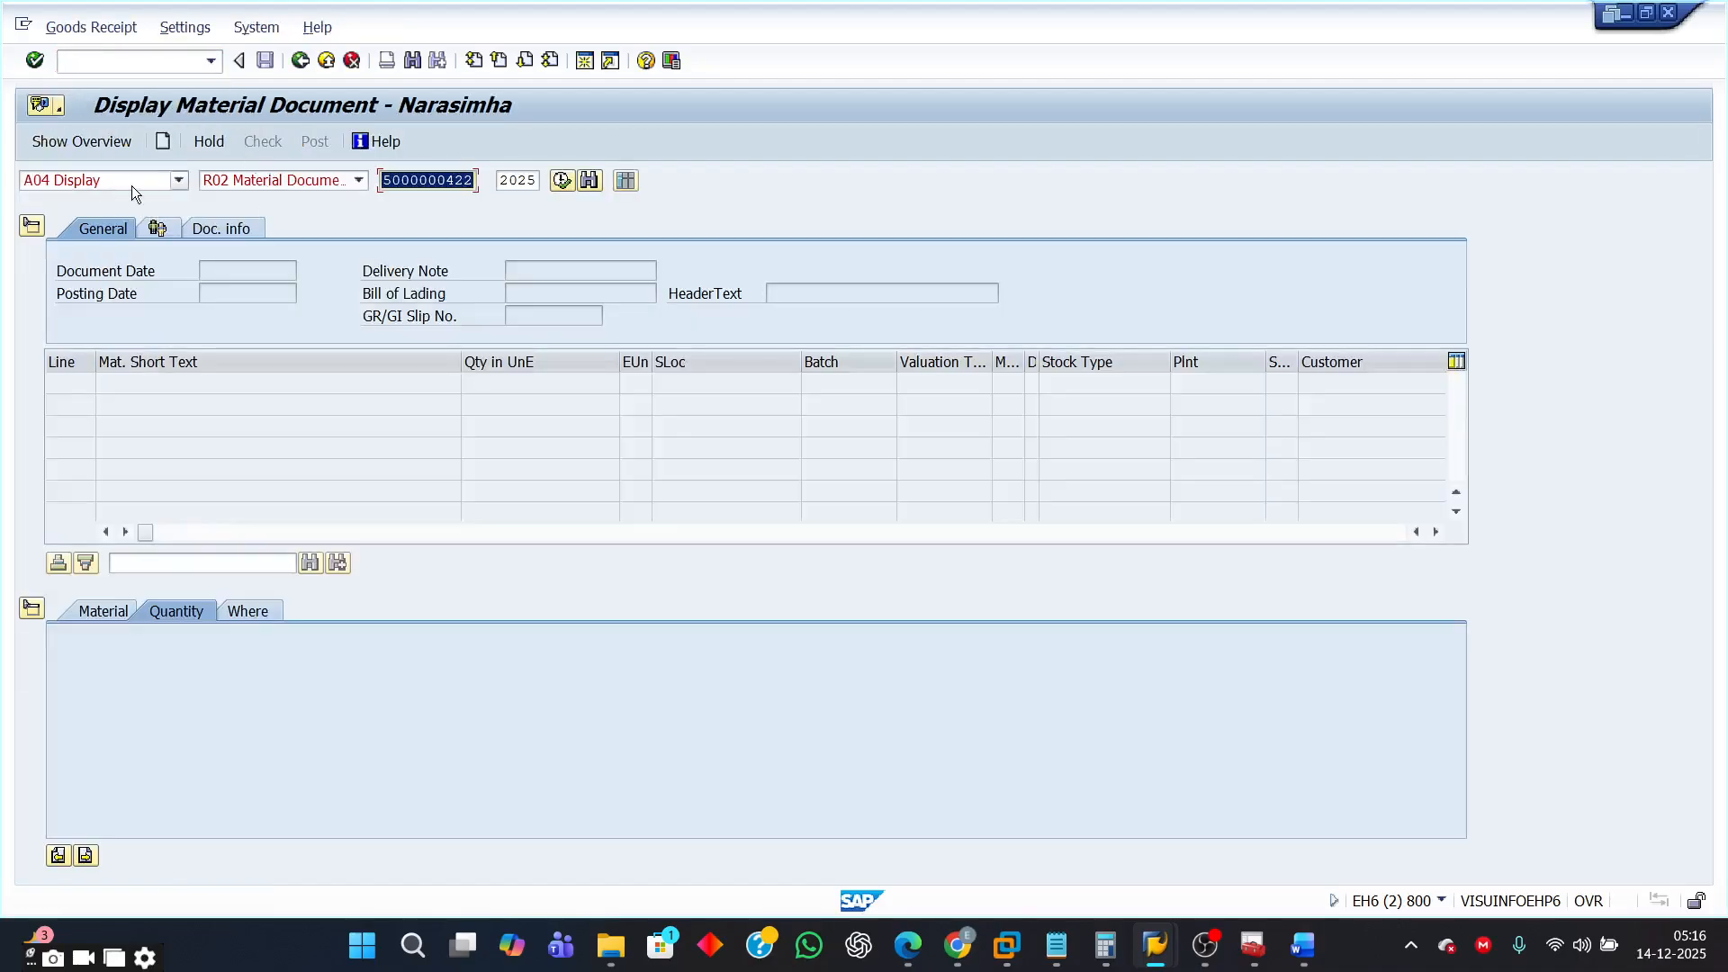
pyautogui.click(179, 180)
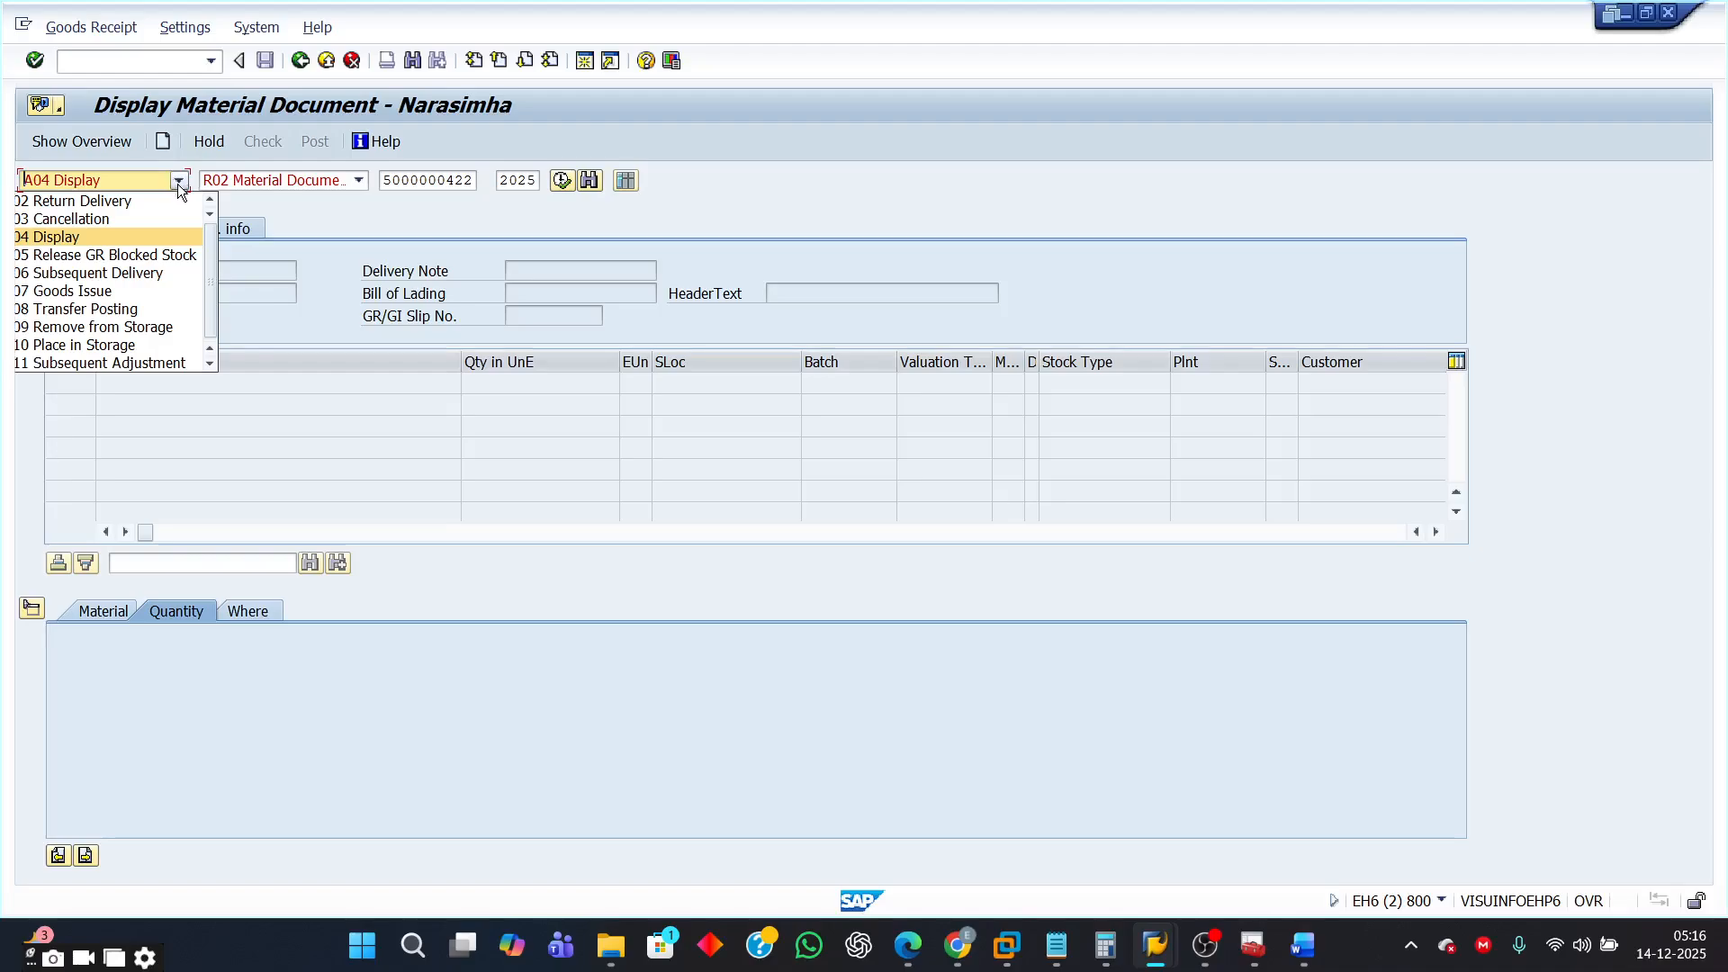
pyautogui.click(180, 184)
pyautogui.click(179, 183)
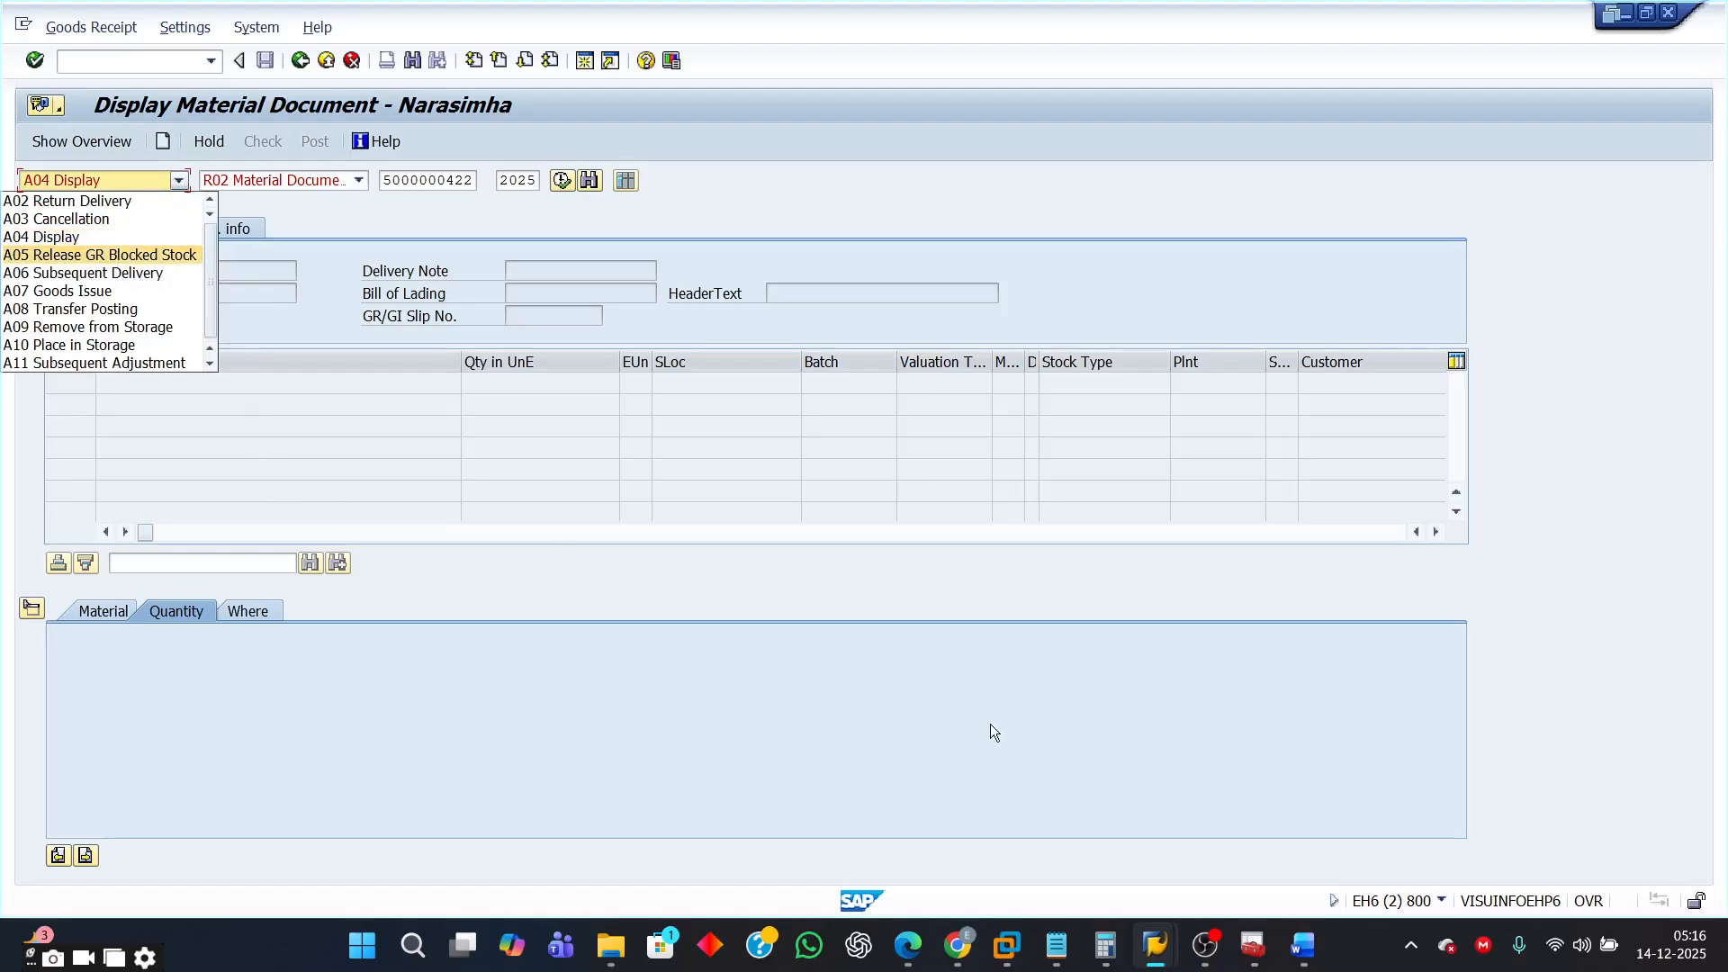
pyautogui.click(1301, 952)
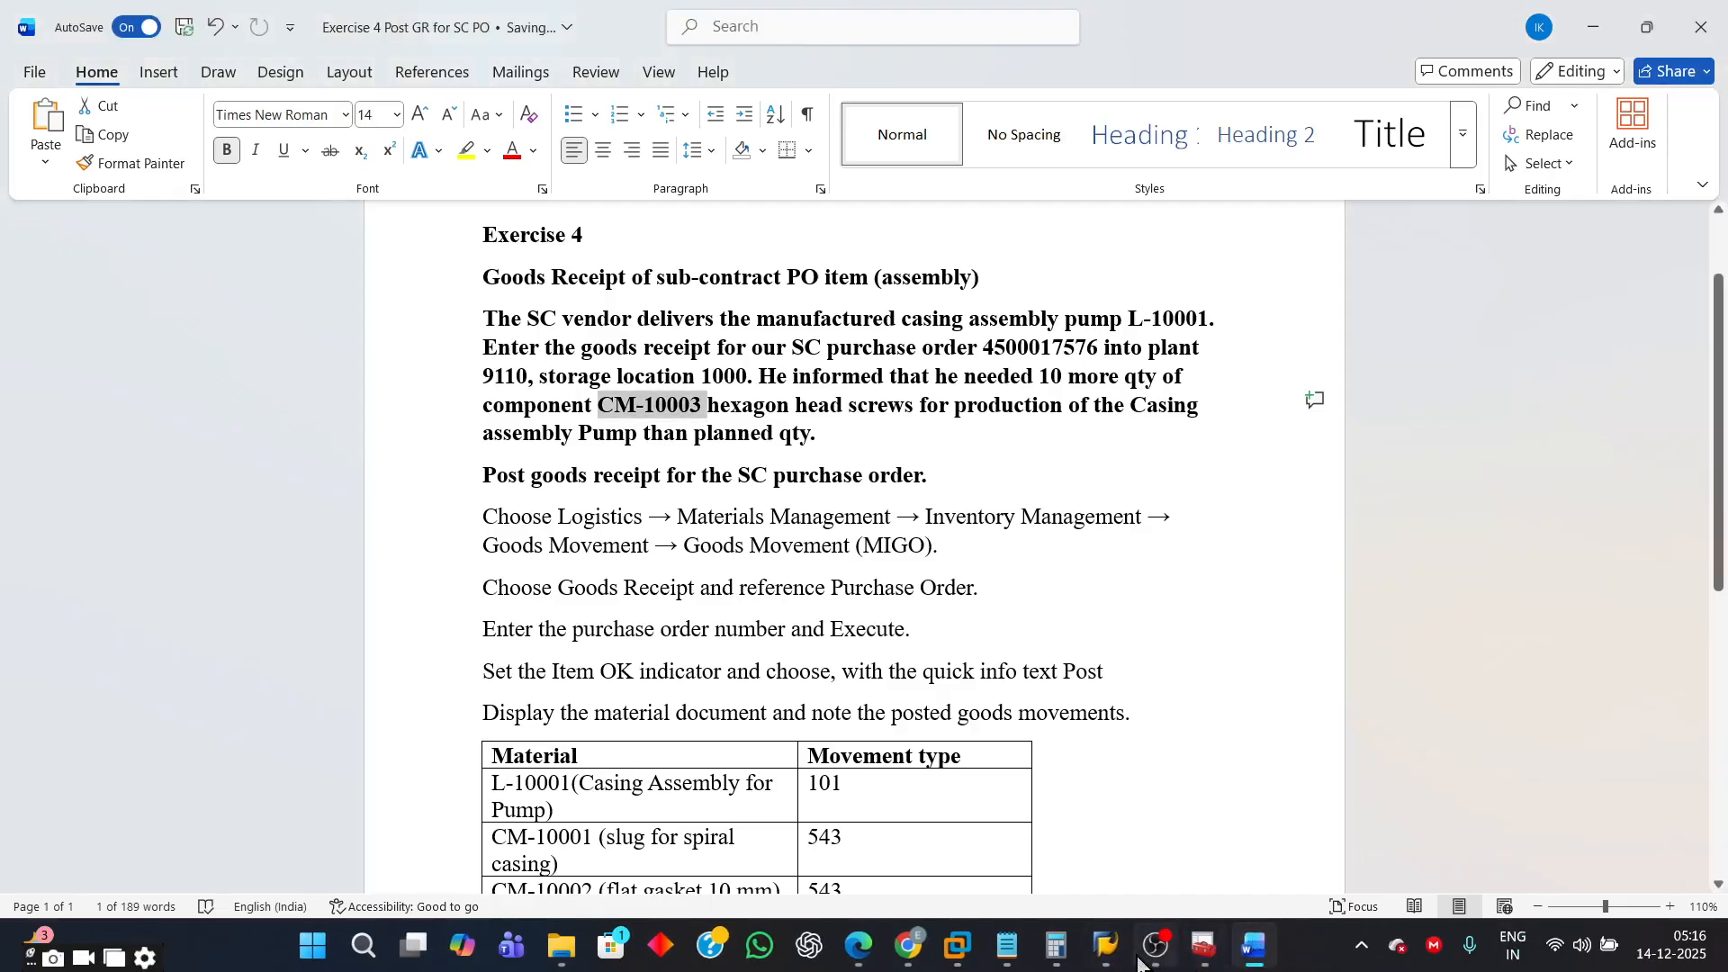
pyautogui.moveTo(1141, 959)
pyautogui.click(1098, 887)
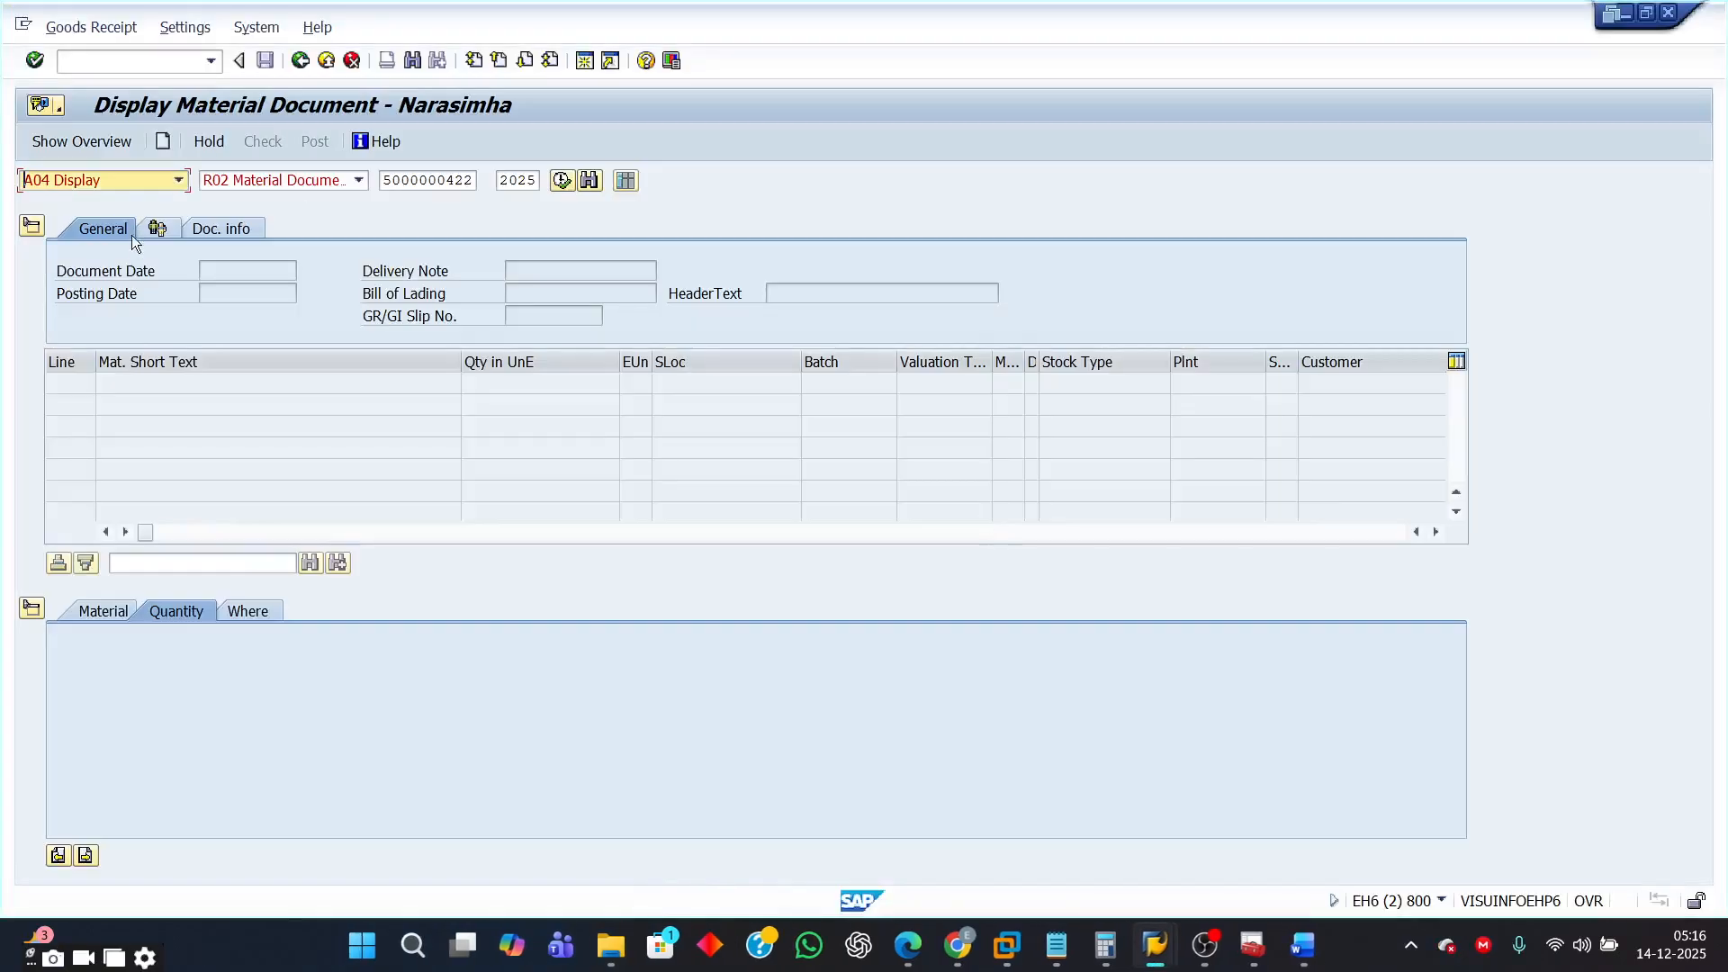
# Step: Choose action A11 Subsequent Adjustment with reference R01 Purchase Order and load the exercise's subcontract purchase order
pyautogui.click(179, 180)
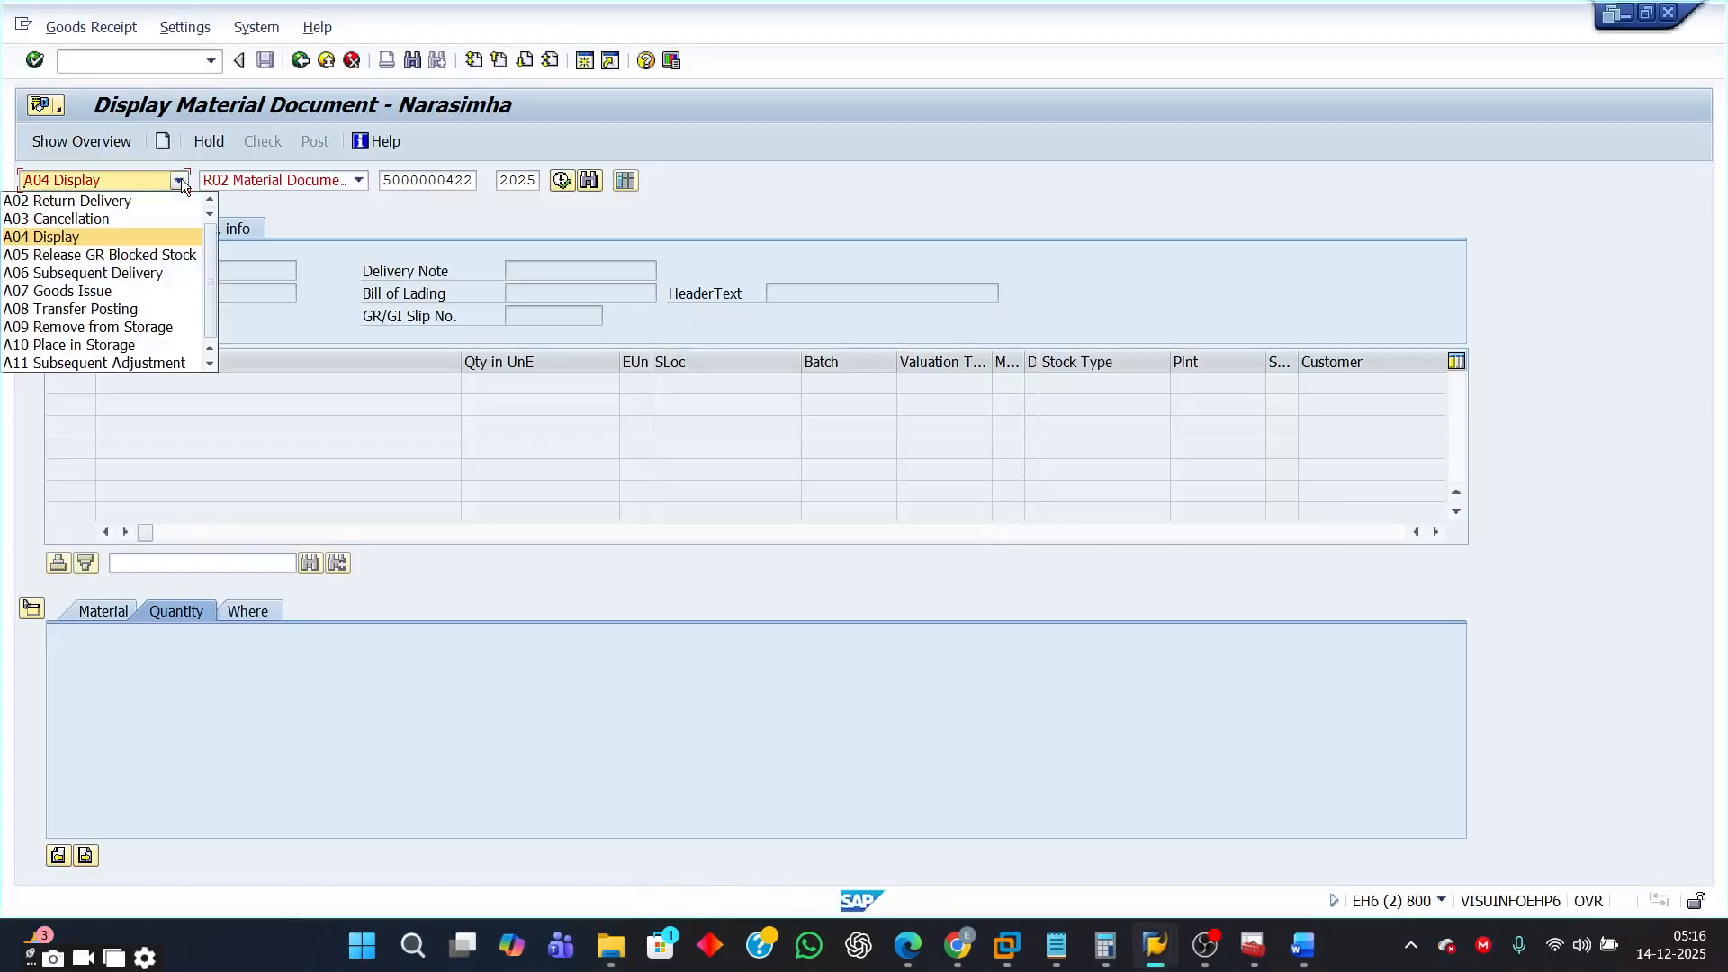
pyautogui.click(88, 362)
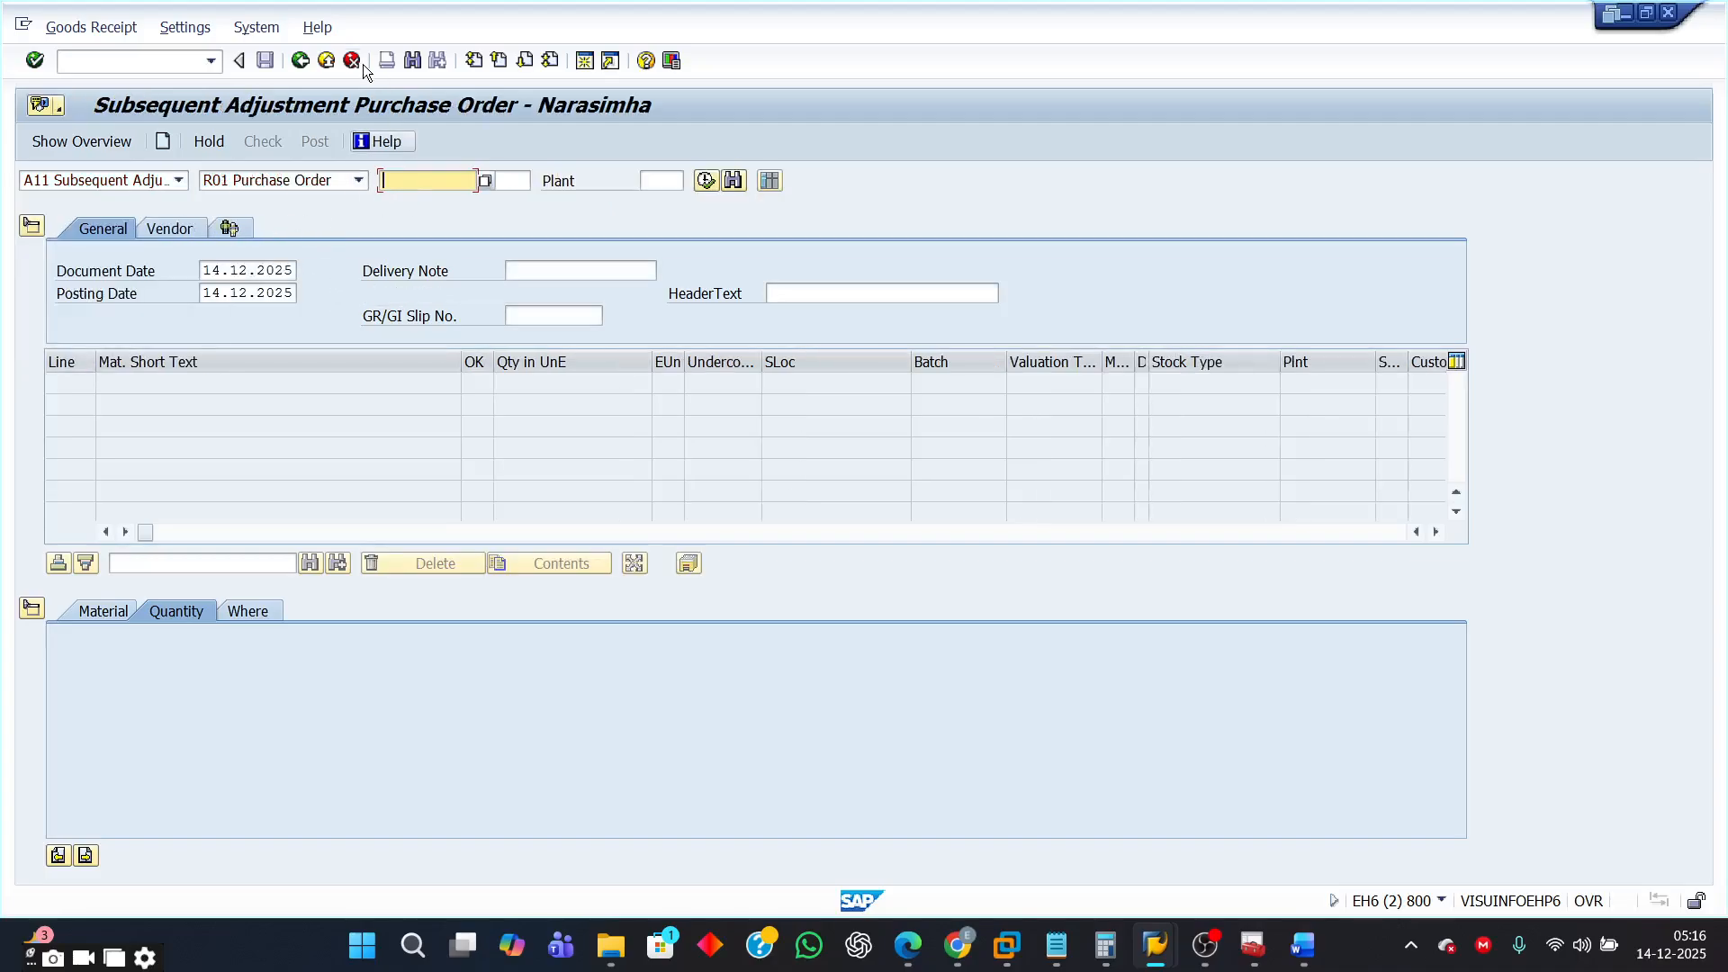
pyautogui.write('45')
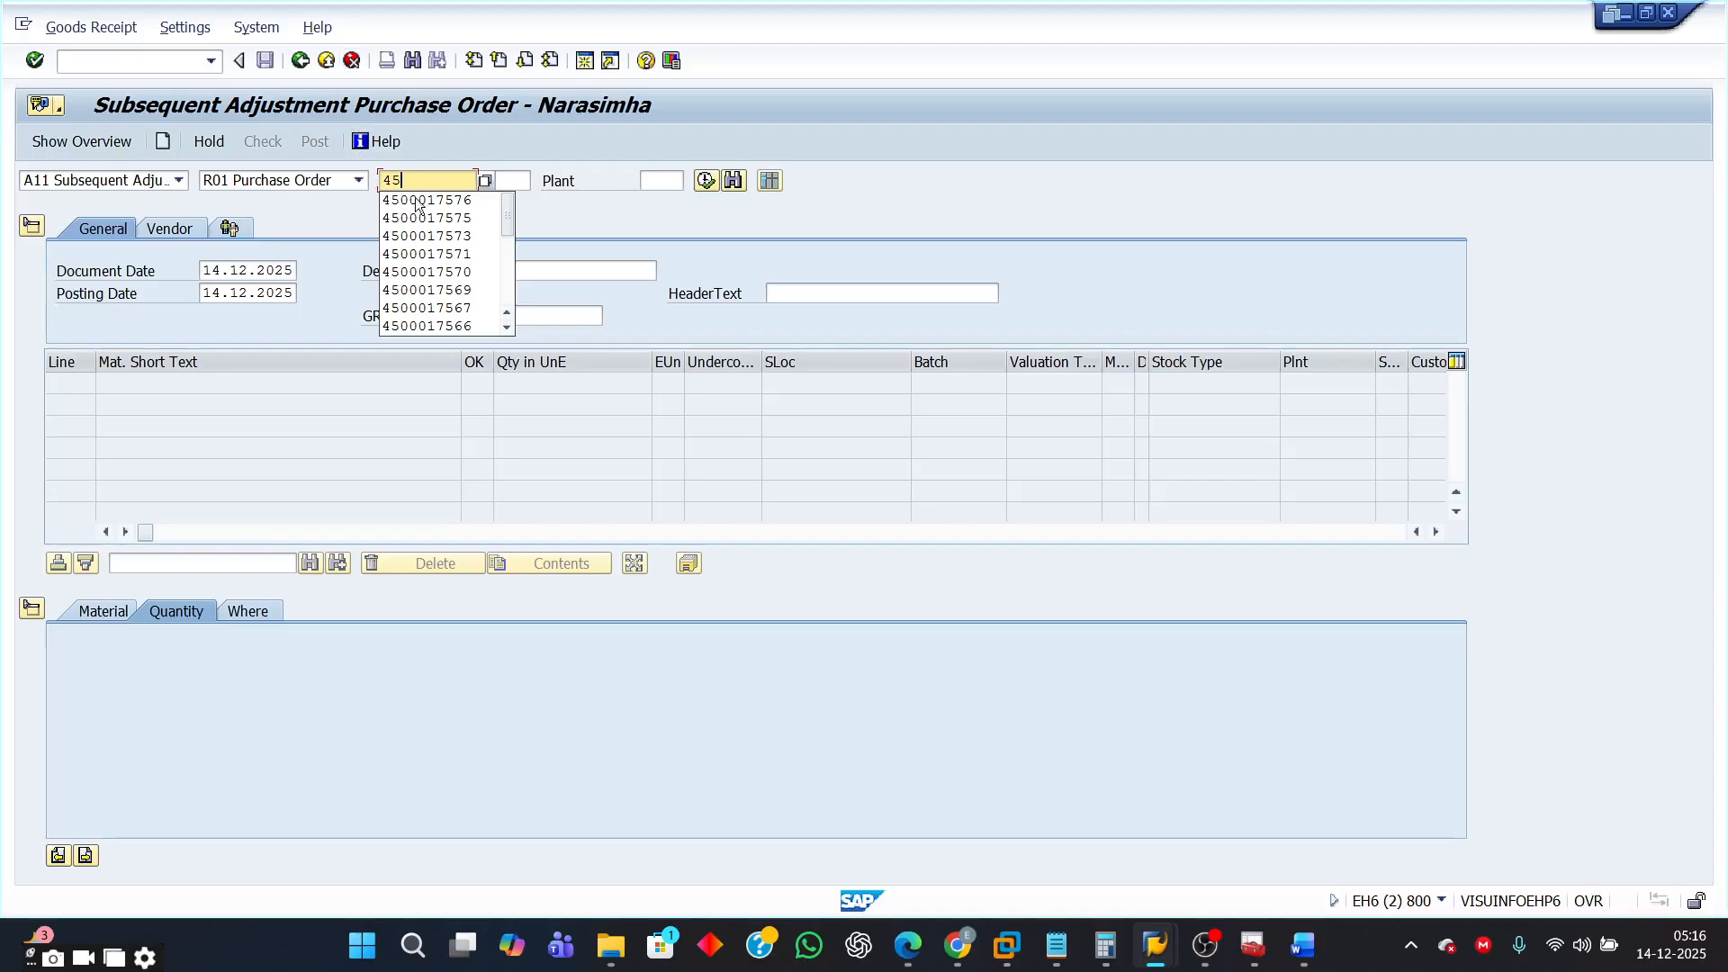
pyautogui.click(441, 202)
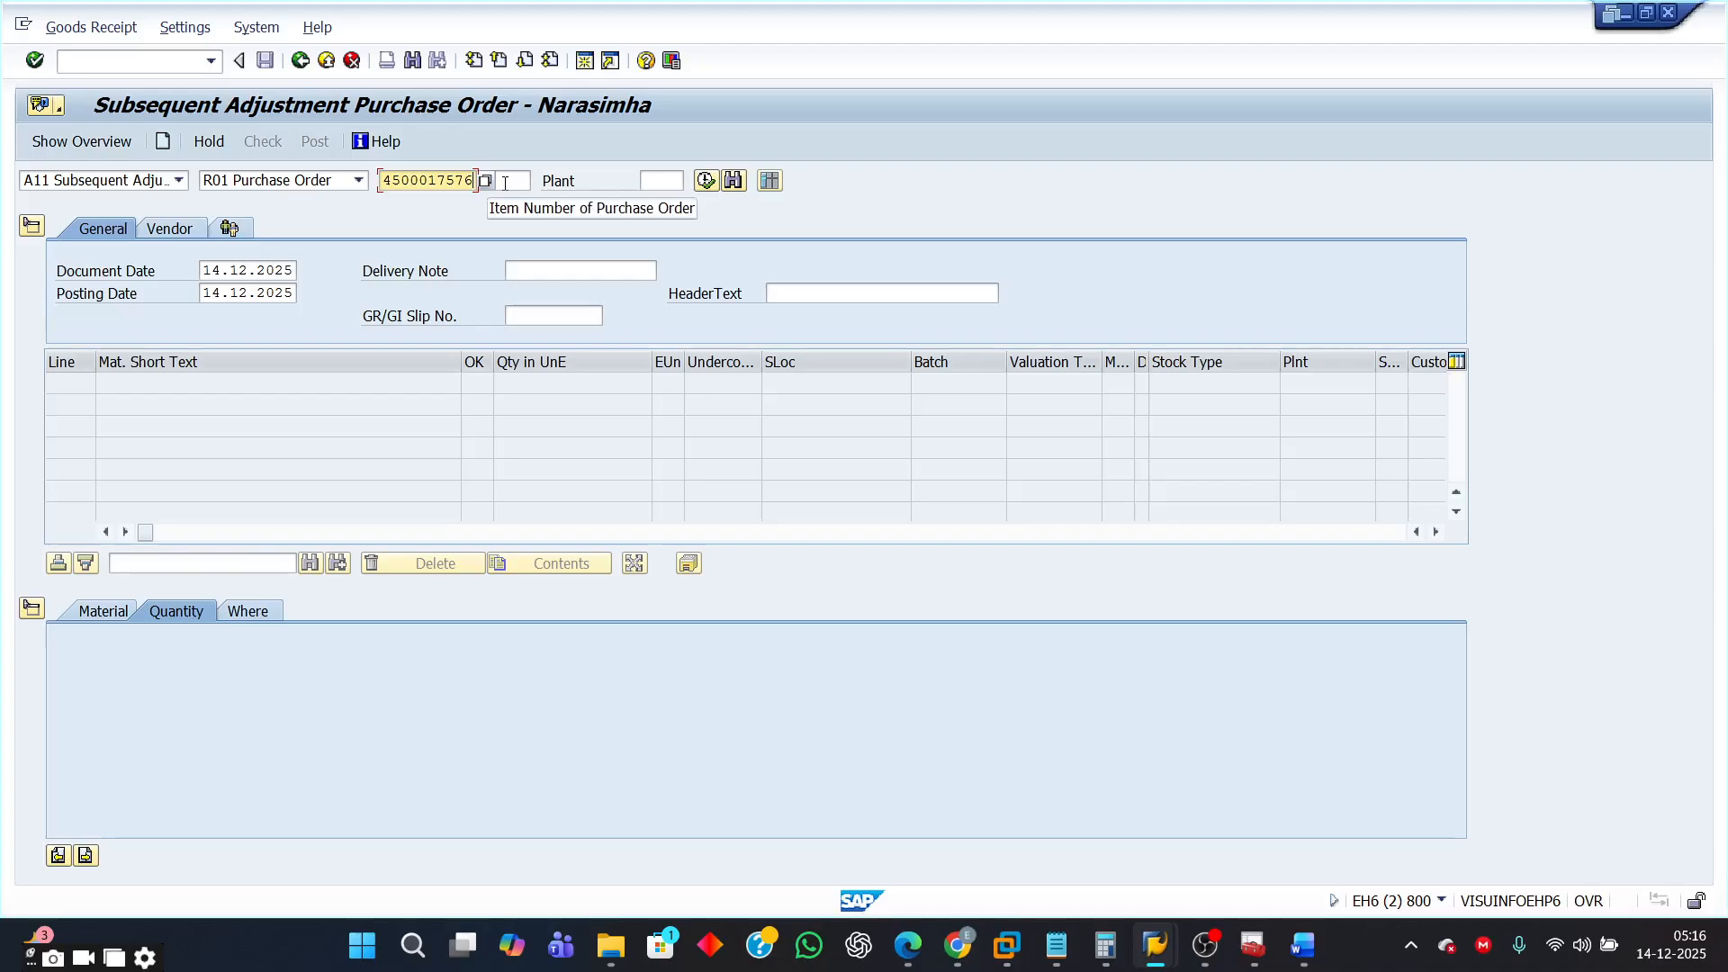
pyautogui.press('Return')
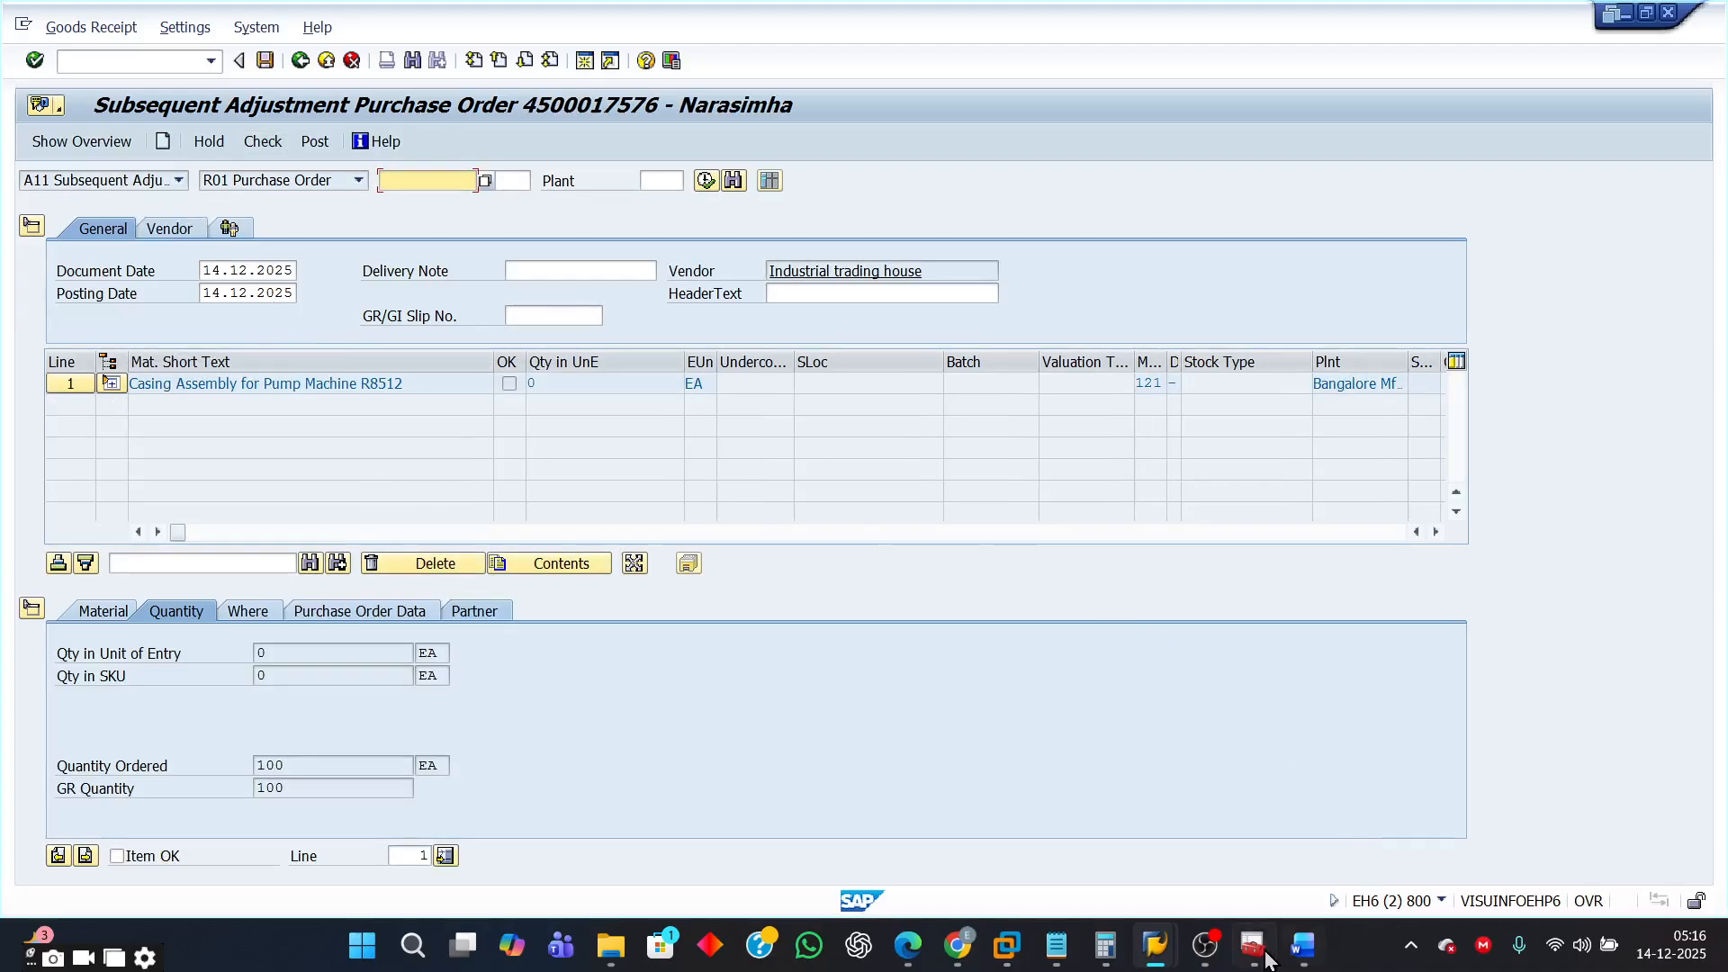
# Step: Switch to the Word exercise, reread the requirement for extra CM-10003 screws, and return to SAP
pyautogui.click(1302, 945)
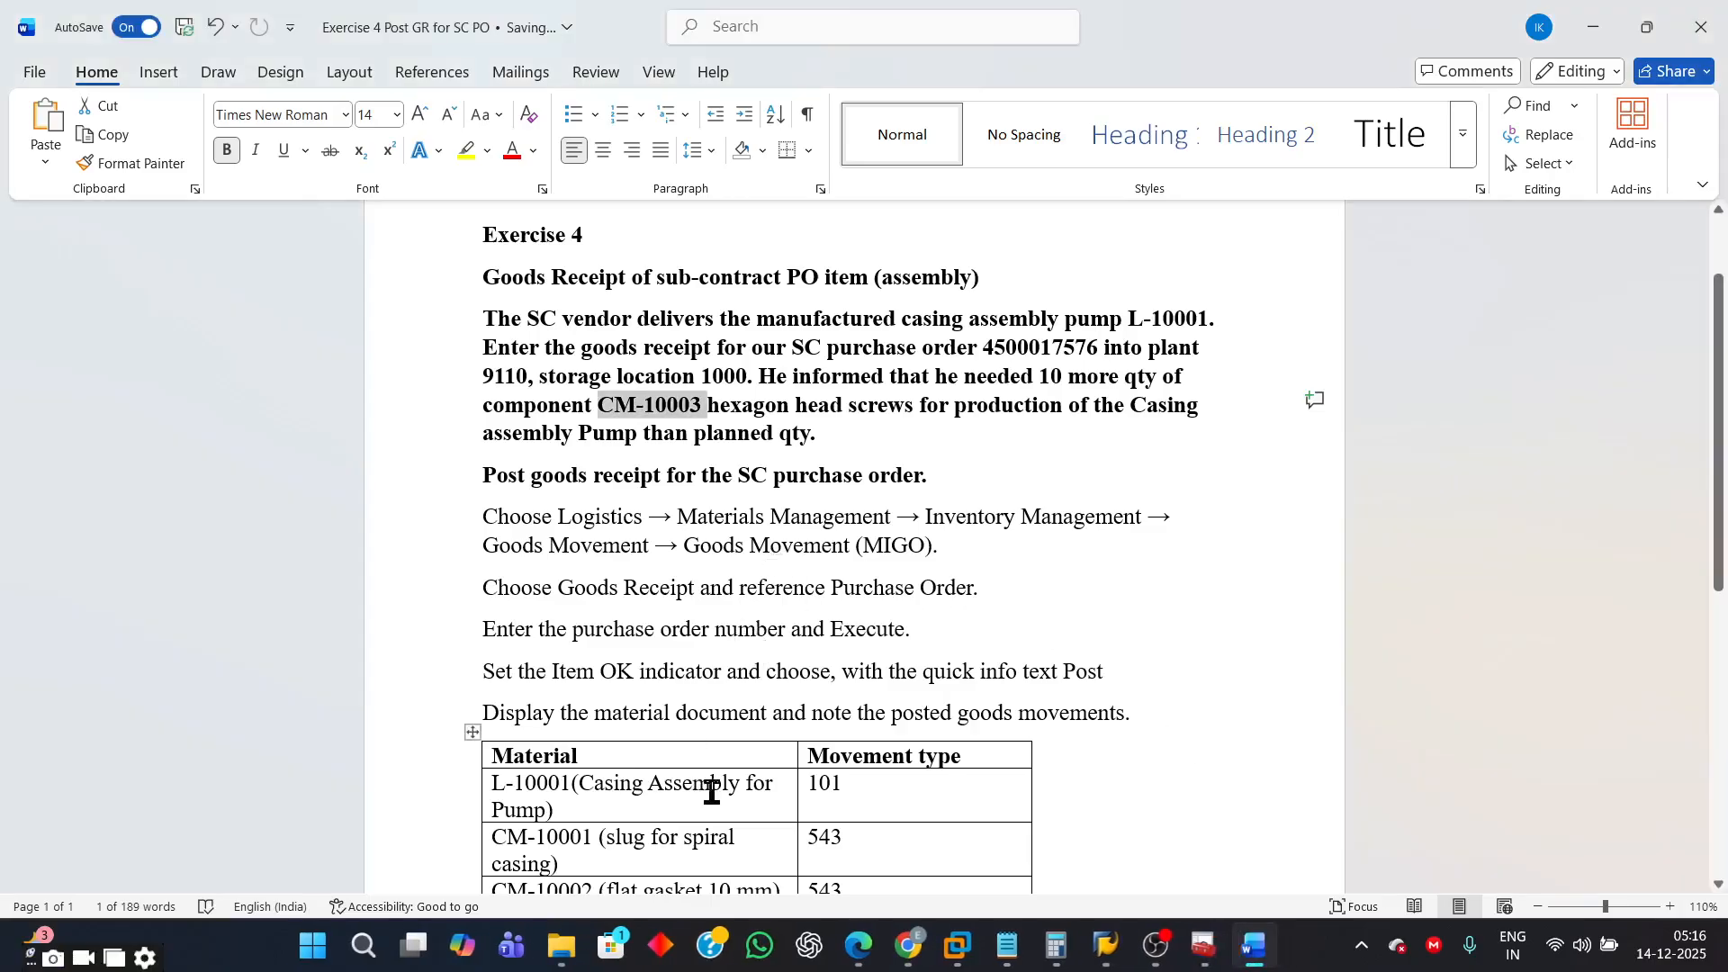
pyautogui.scroll(-2, 706, 783)
pyautogui.scroll(2, 692, 455)
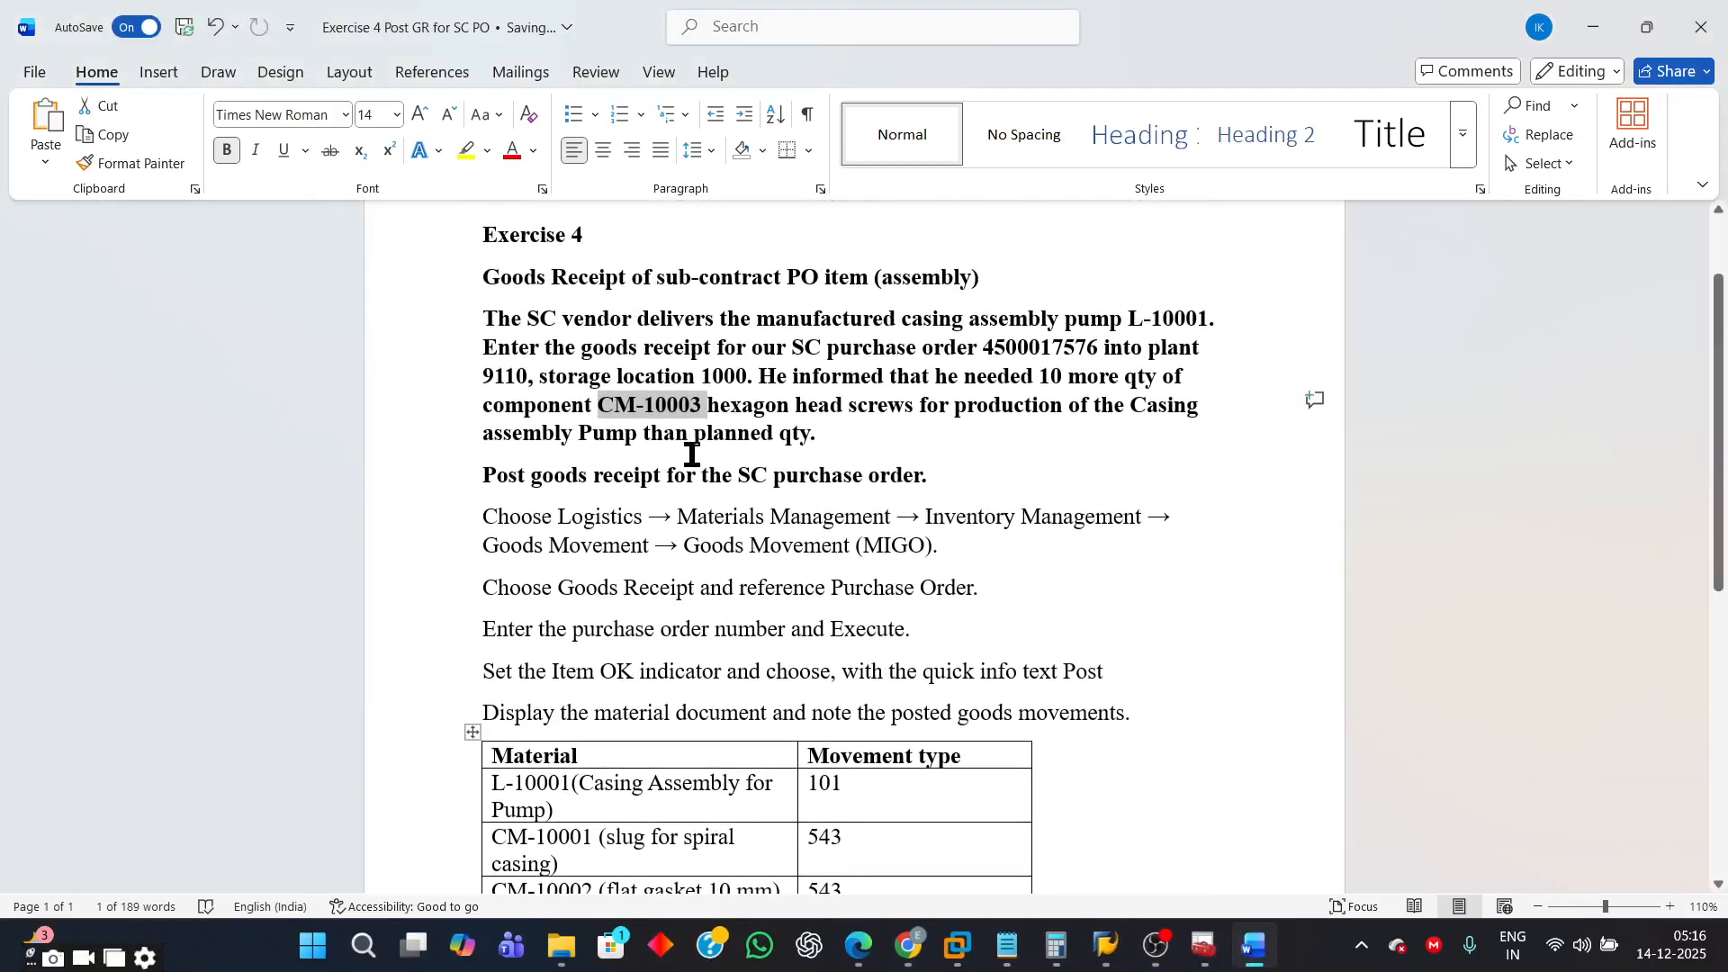
pyautogui.click(609, 408)
pyautogui.moveTo(598, 405); pyautogui.dragTo(701, 407)
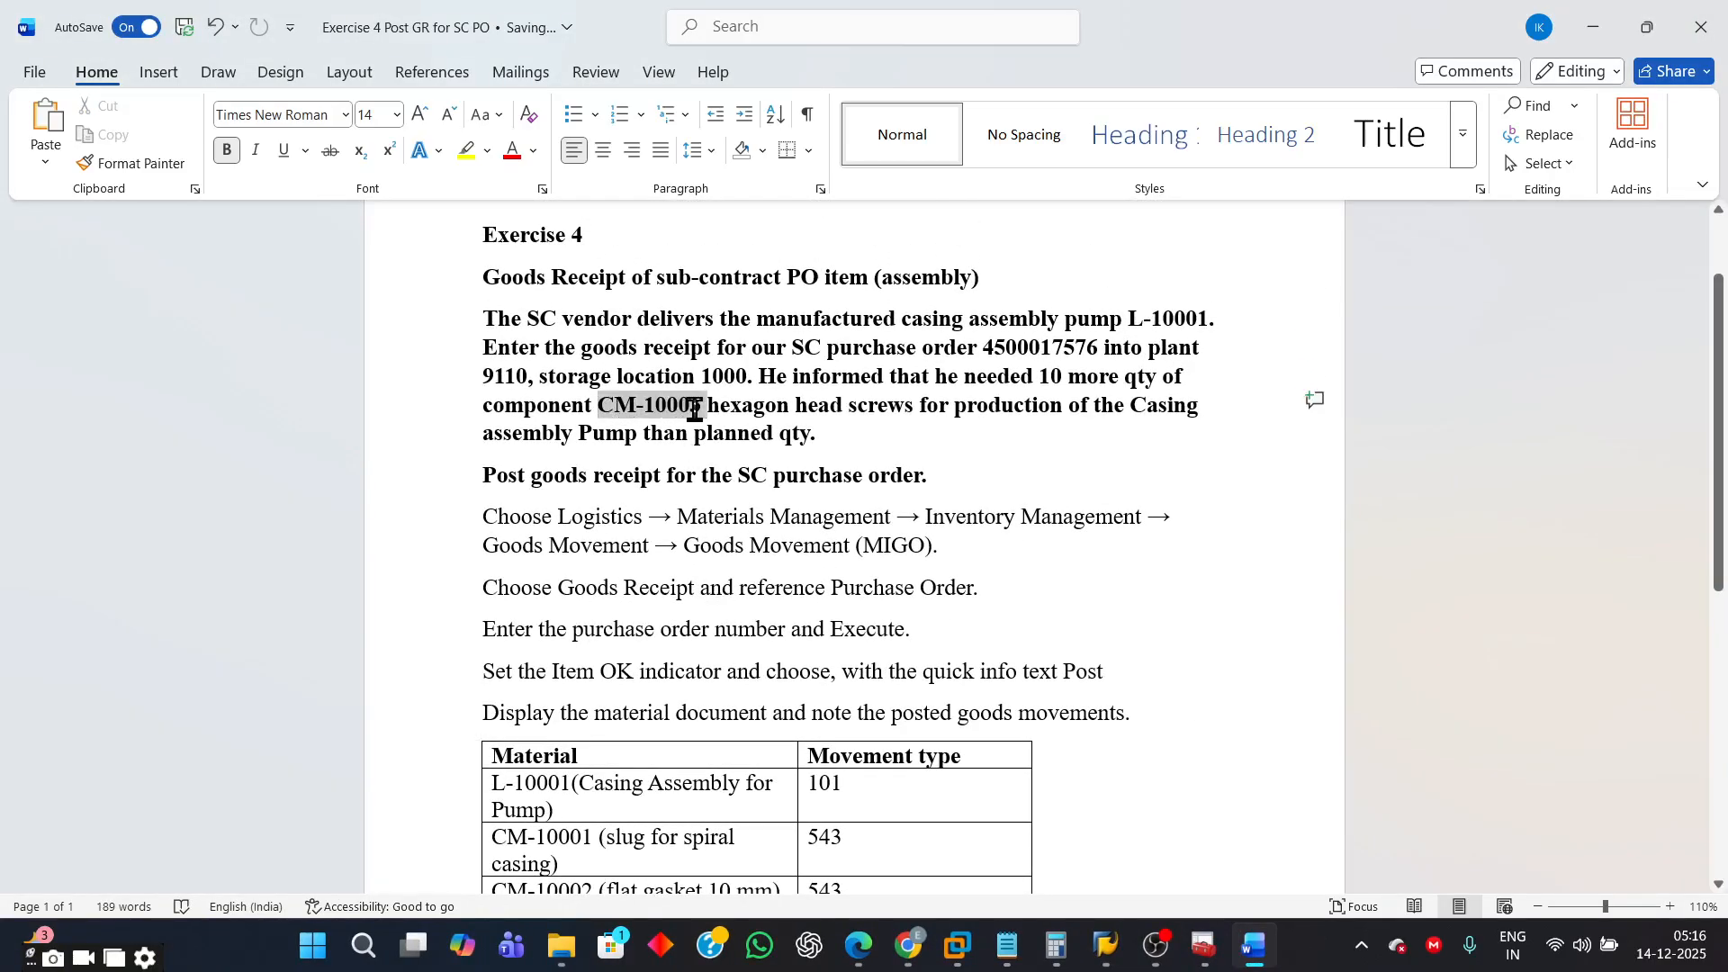
pyautogui.click(1593, 27)
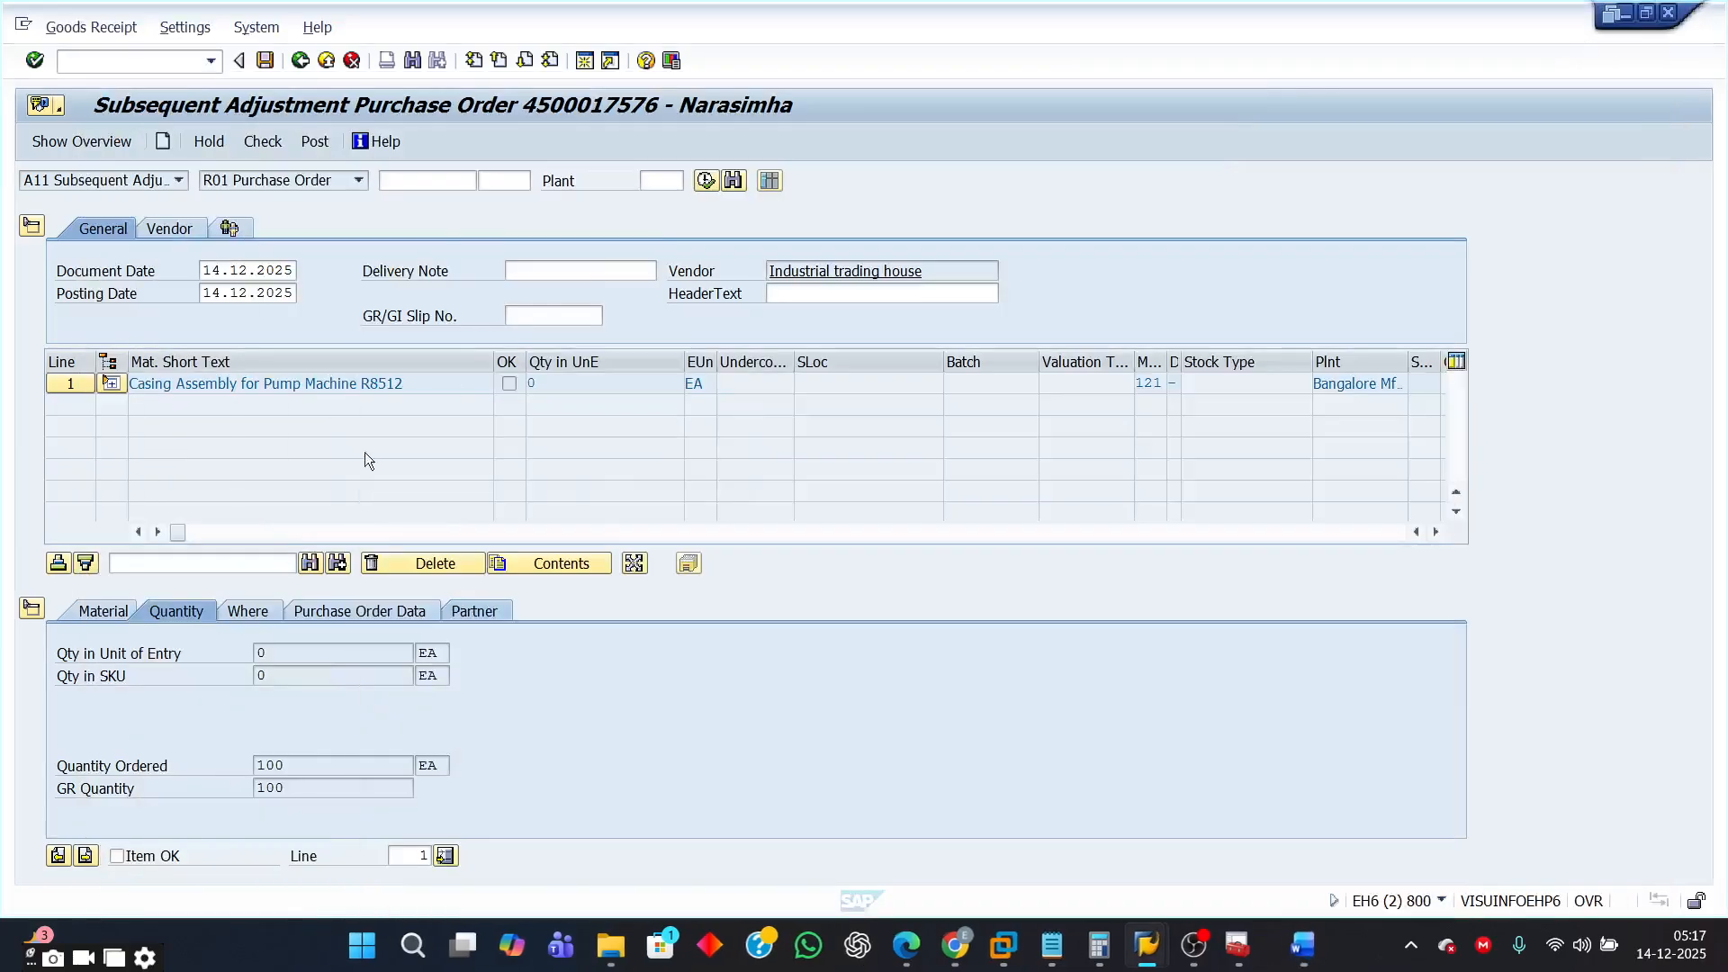
# Step: Expand the casing assembly's components, verify the material number of Hexagon screws 10 MM, and set their quantity to 10 EA
pyautogui.click(112, 384)
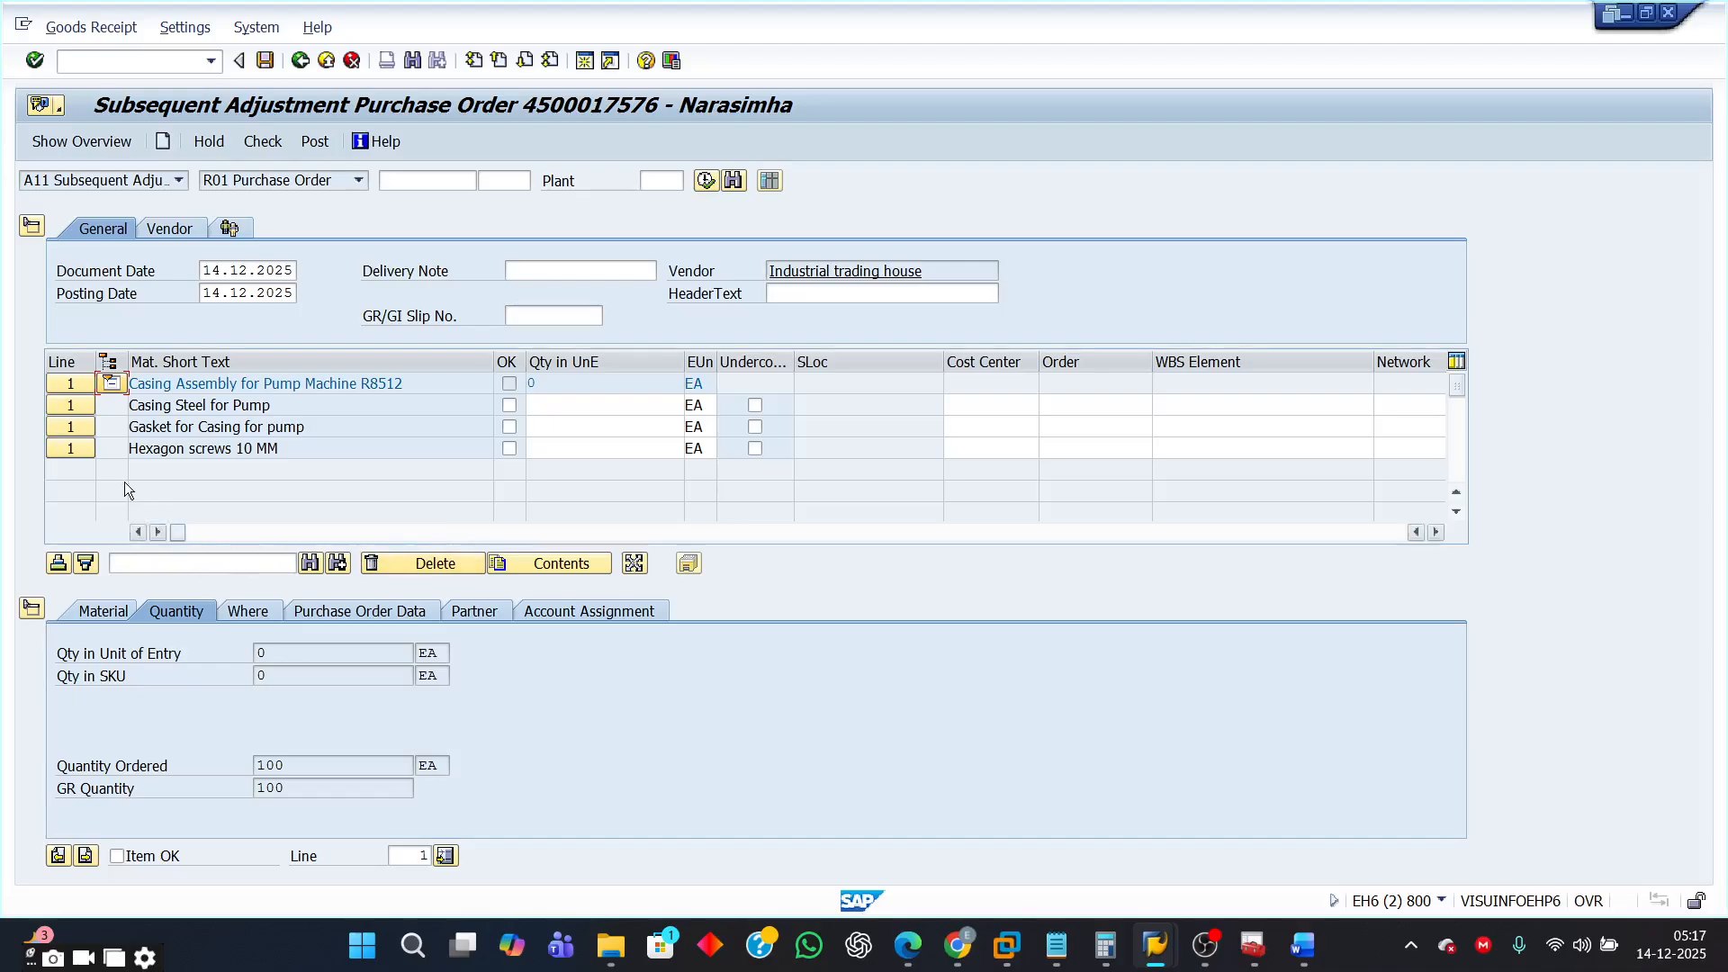
pyautogui.click(71, 448)
pyautogui.click(101, 612)
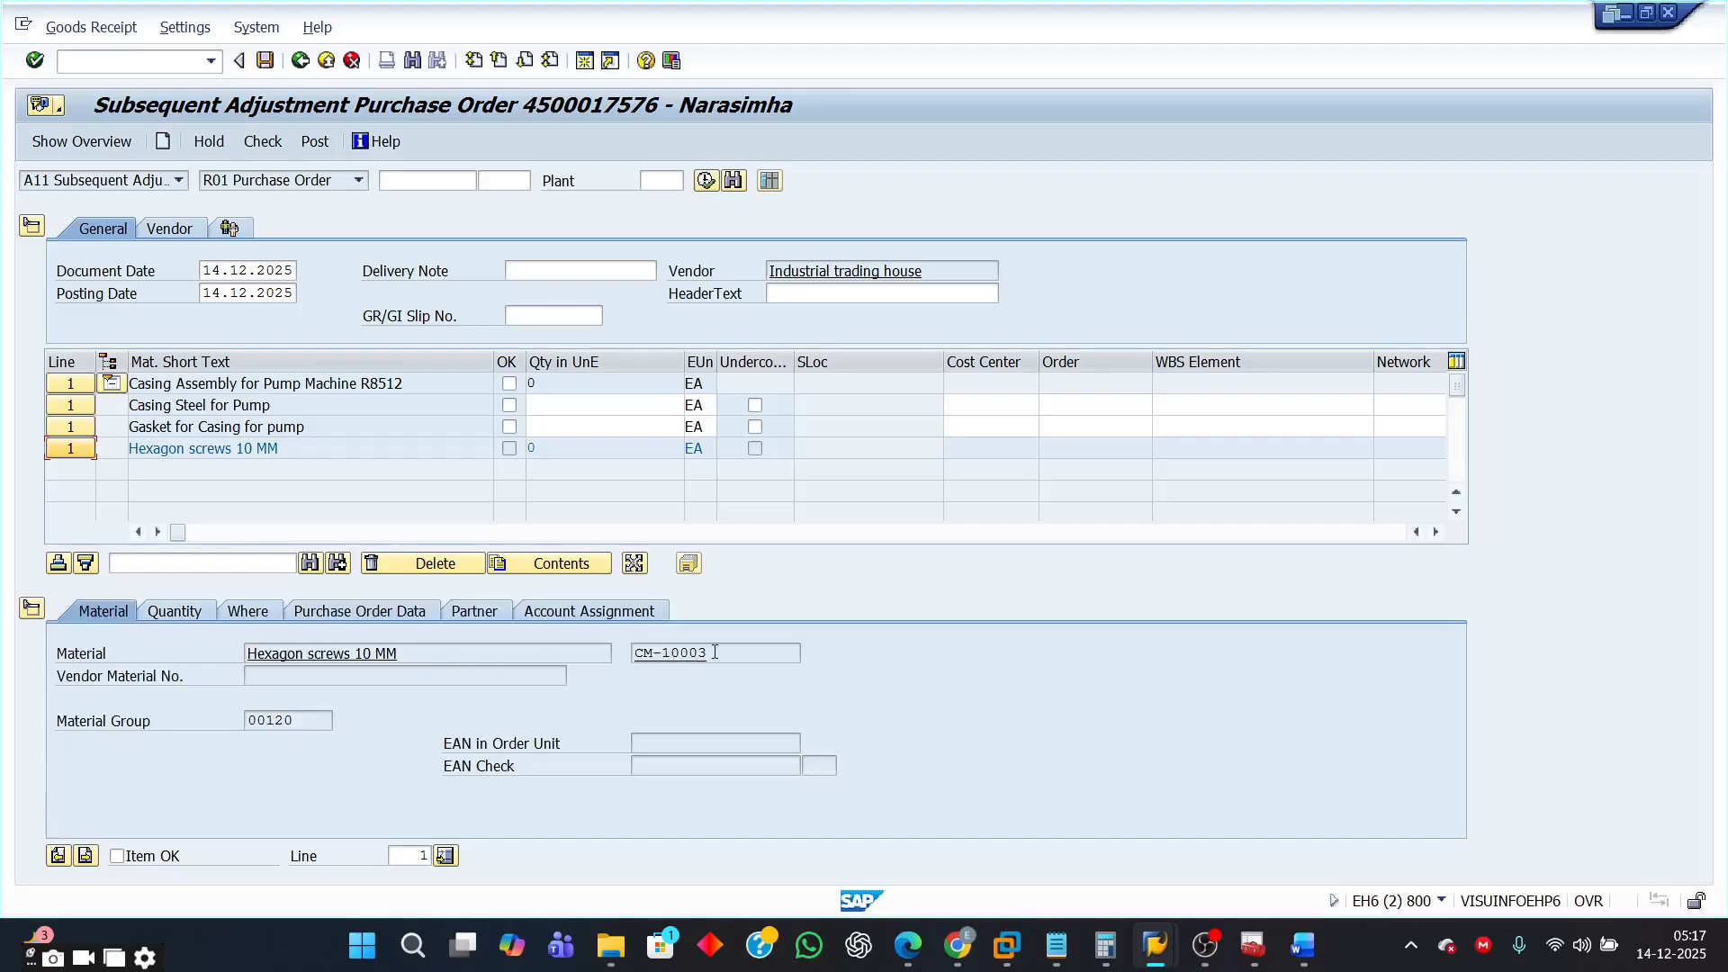
pyautogui.moveTo(710, 651); pyautogui.dragTo(579, 654)
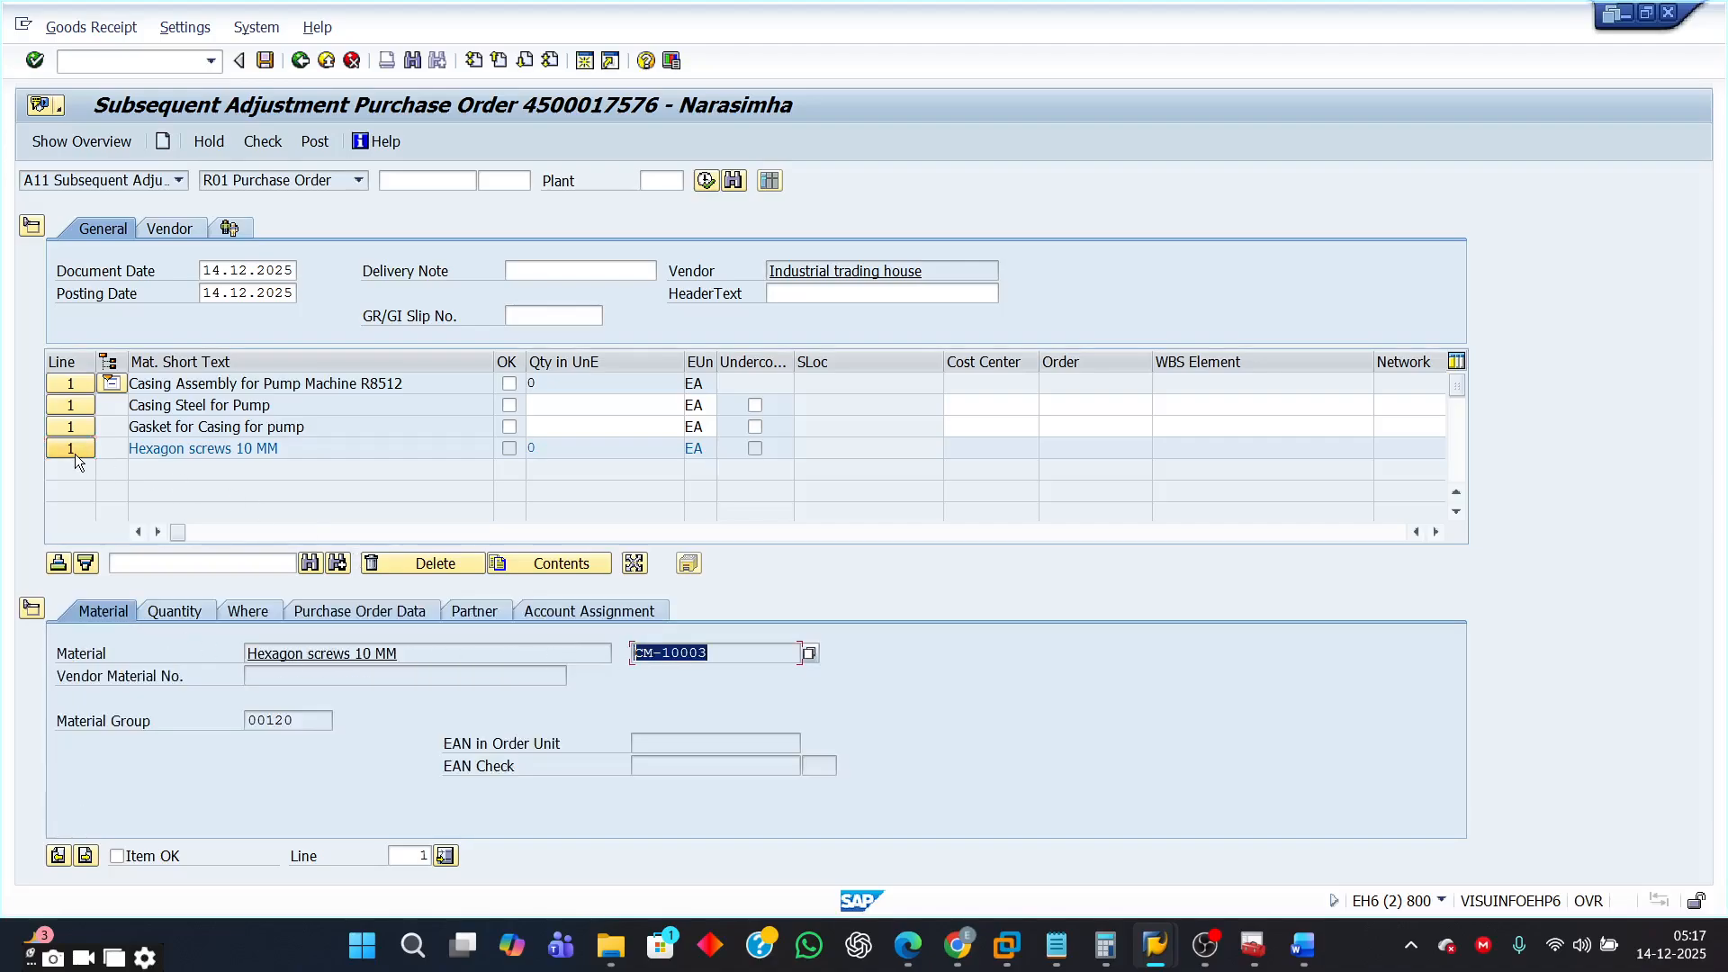
pyautogui.click(181, 614)
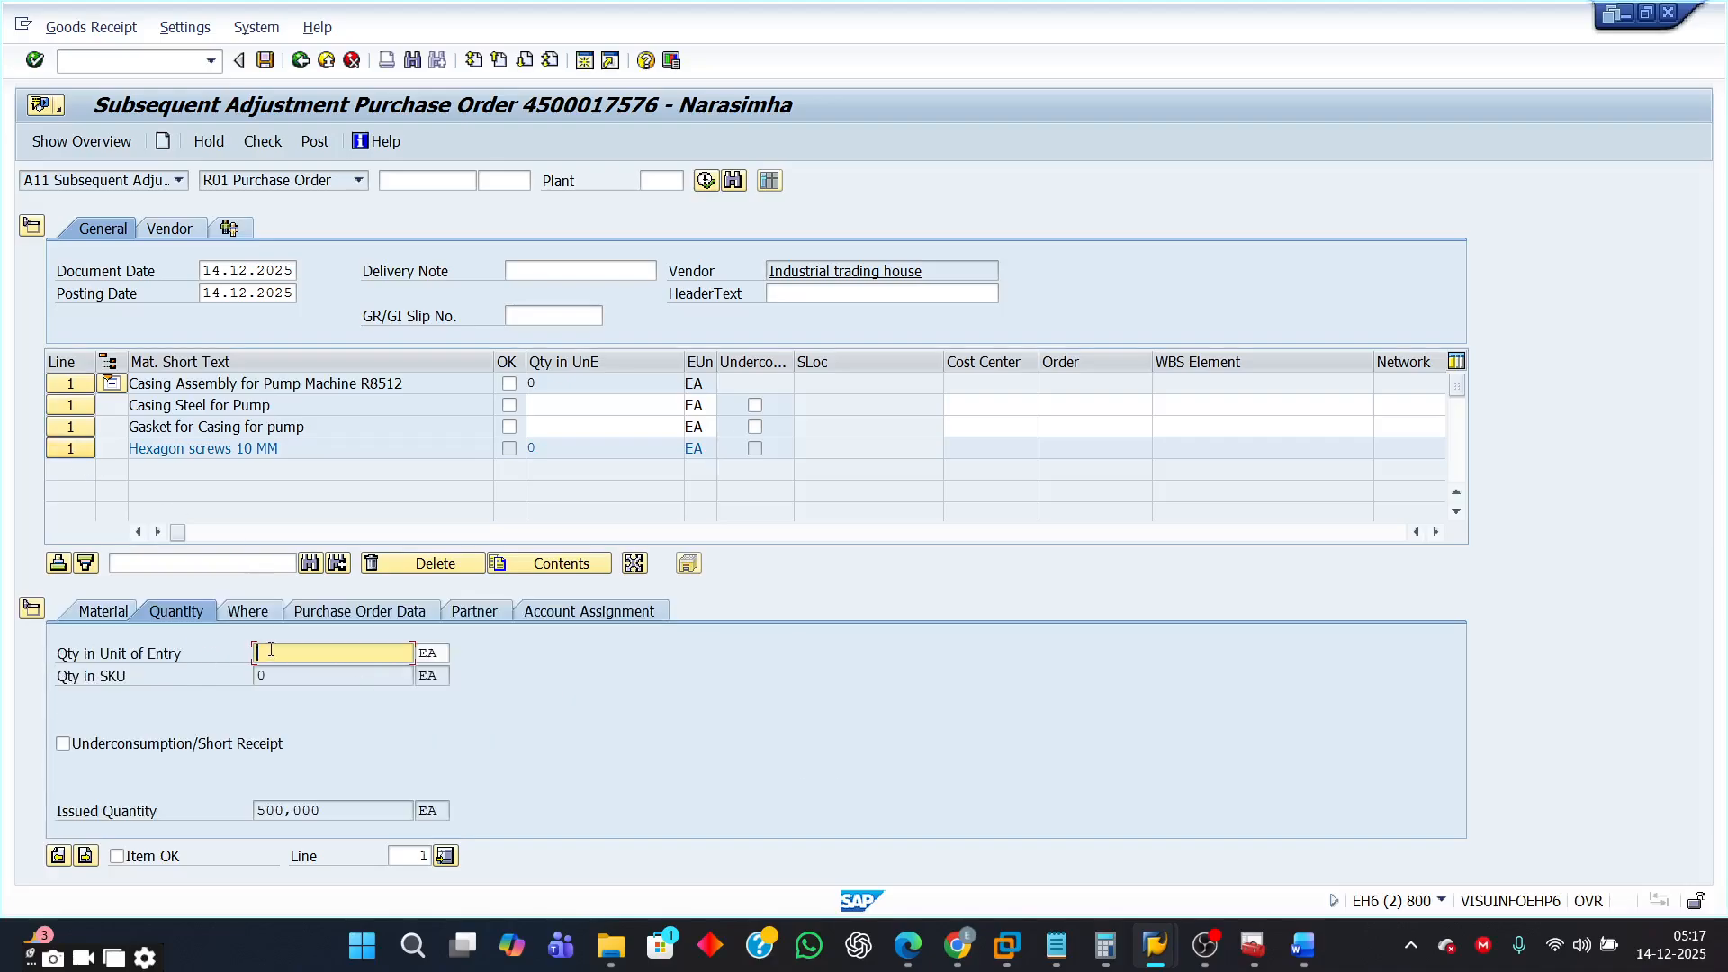
pyautogui.write('10')
# Step: Turn on Underconsumption/Short Receipt for the hexagon screws and clear it again, leaving the quantity as entered
pyautogui.click(64, 743)
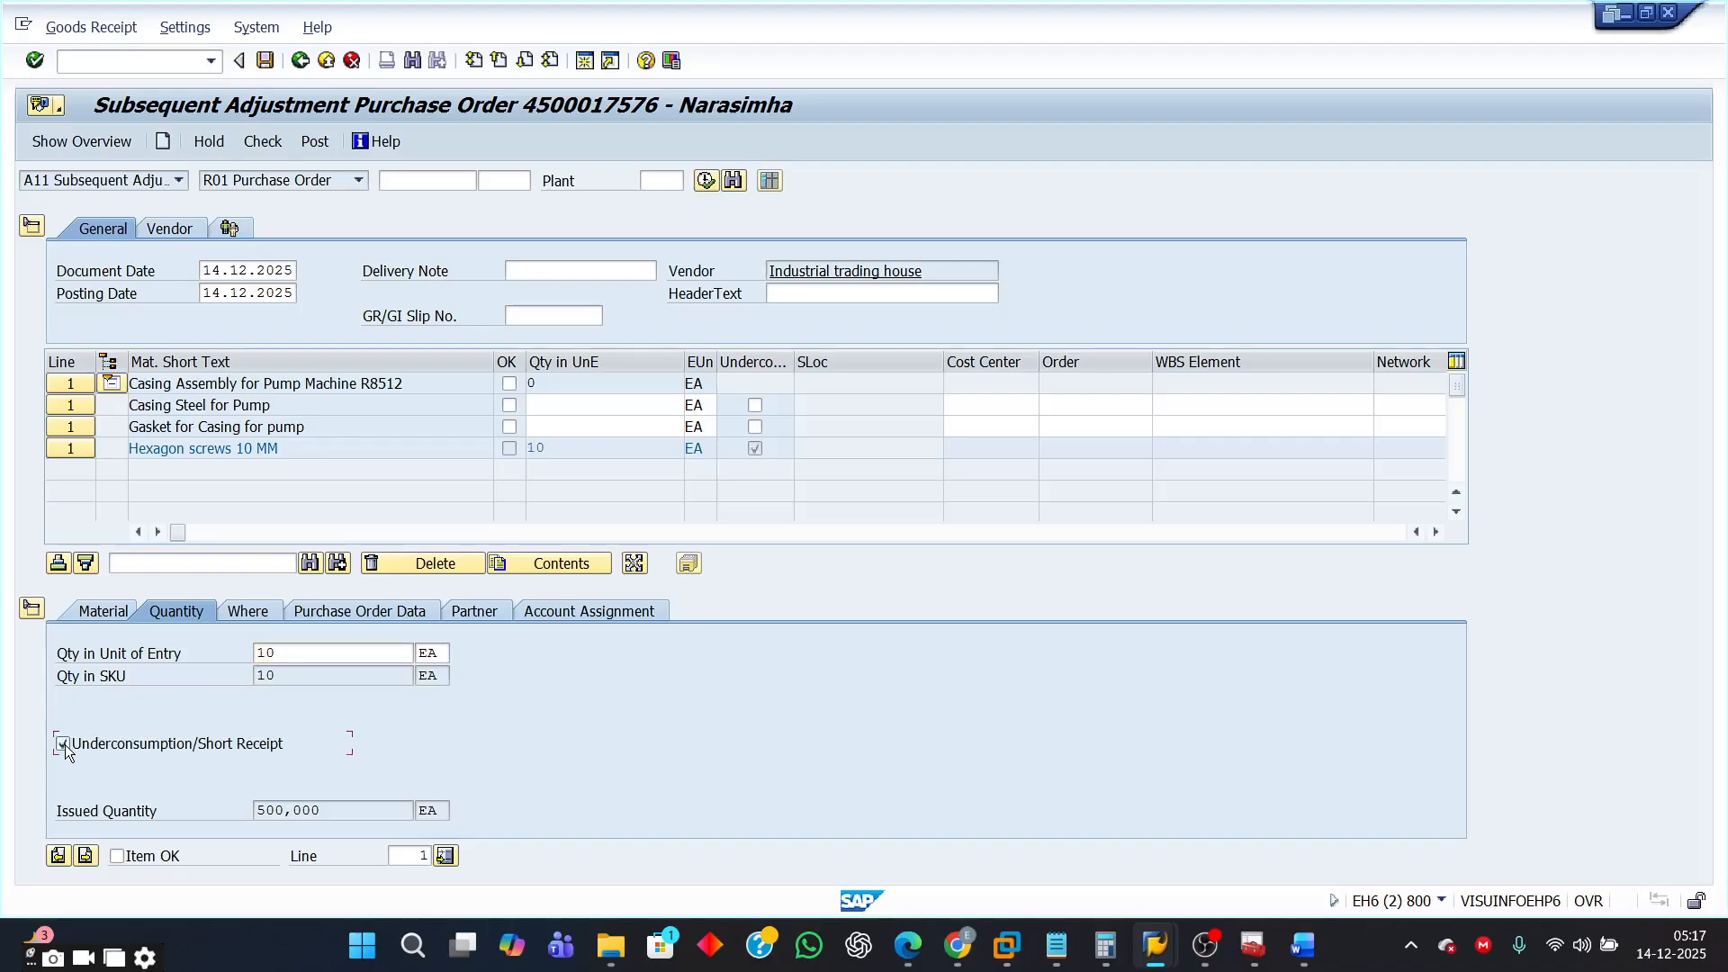
pyautogui.click(63, 744)
pyautogui.moveTo(277, 652); pyautogui.dragTo(203, 653)
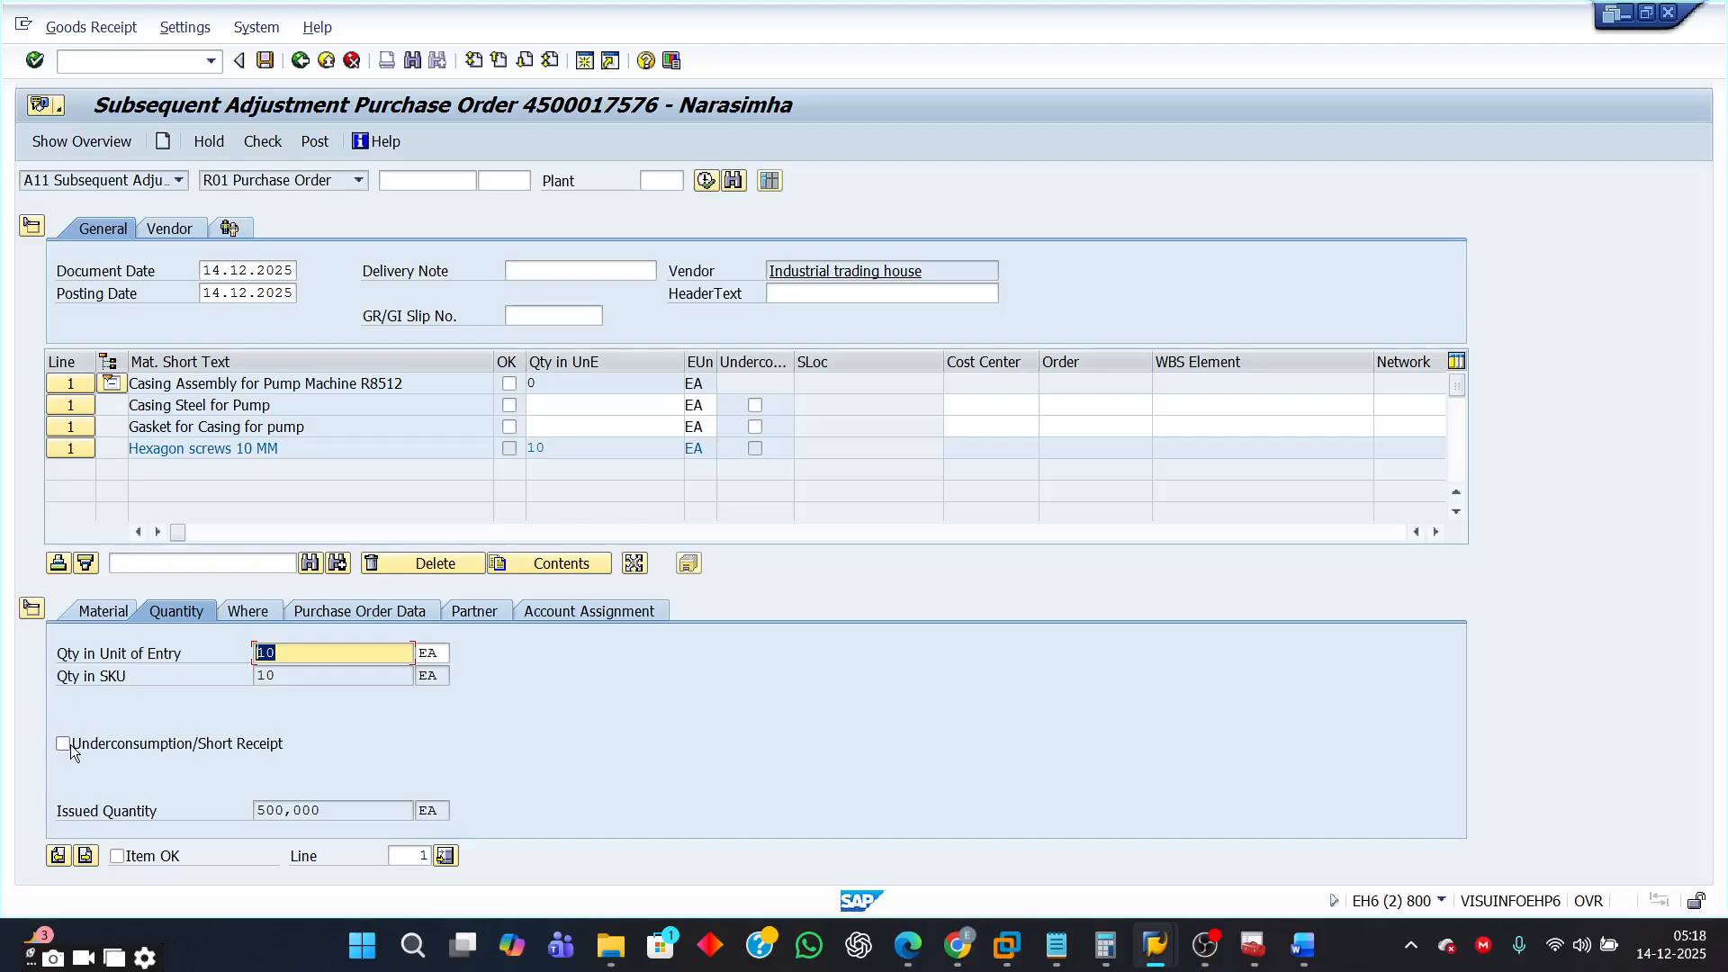
pyautogui.click(288, 655)
pyautogui.moveTo(288, 655); pyautogui.dragTo(224, 651)
# Step: Review the material number and description of the hexagon screws line
pyautogui.click(99, 613)
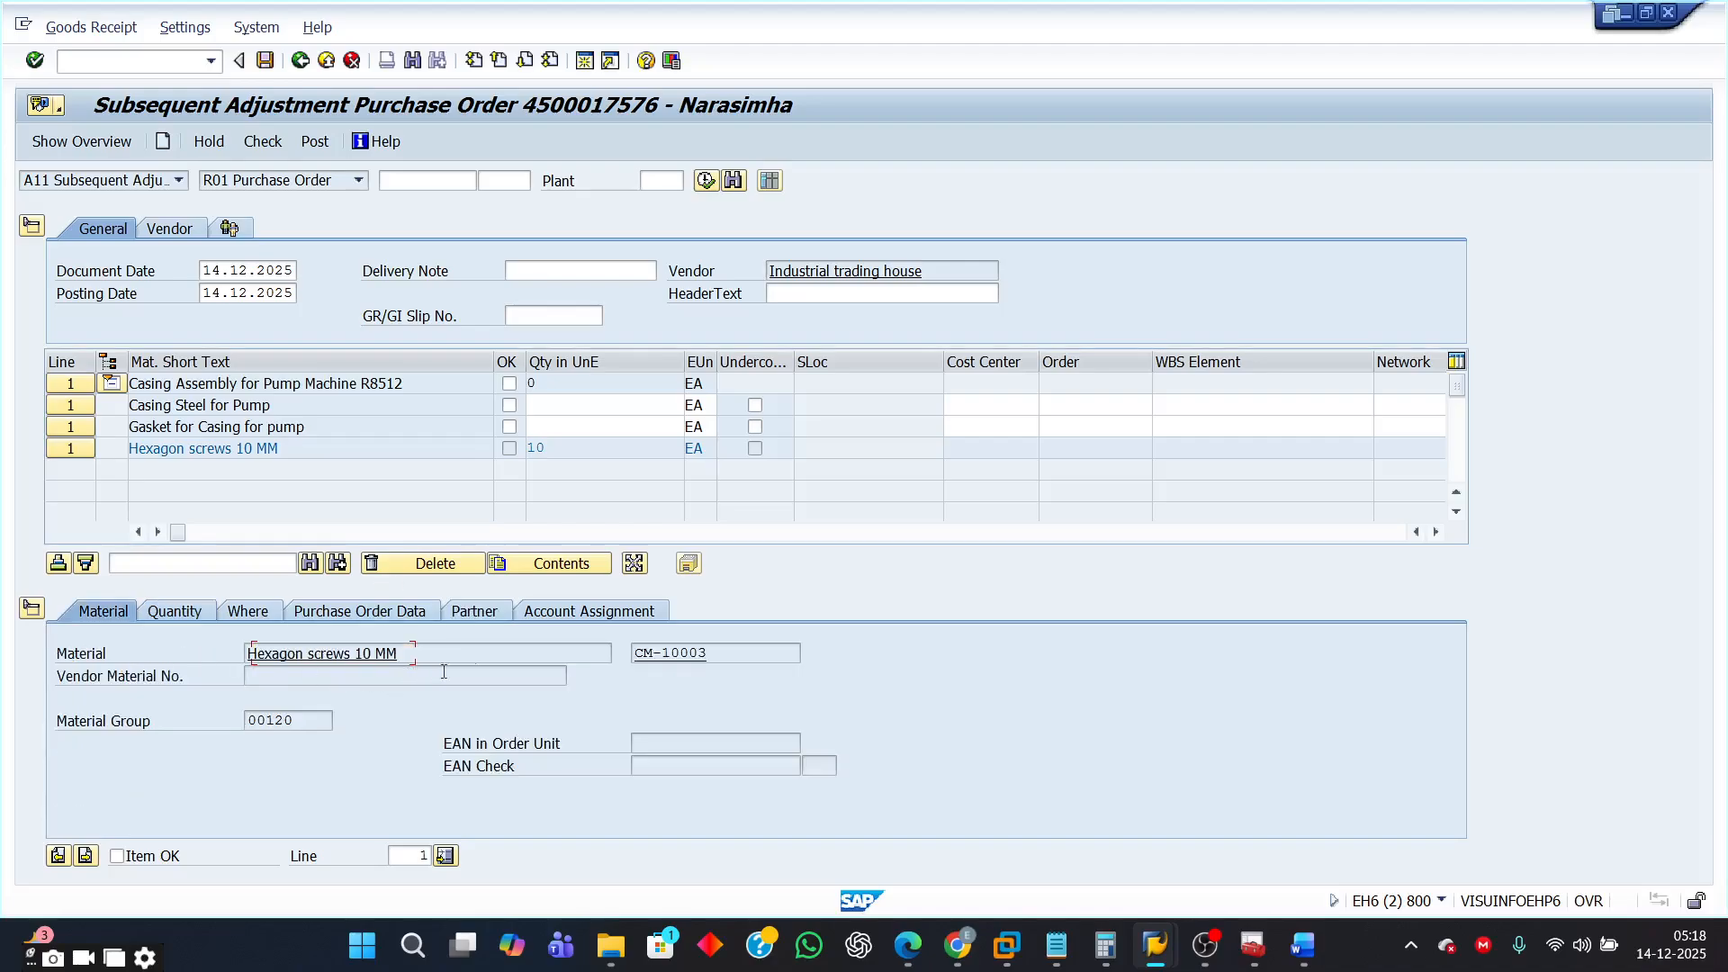
pyautogui.click(711, 653)
pyautogui.moveTo(711, 653); pyautogui.dragTo(590, 655)
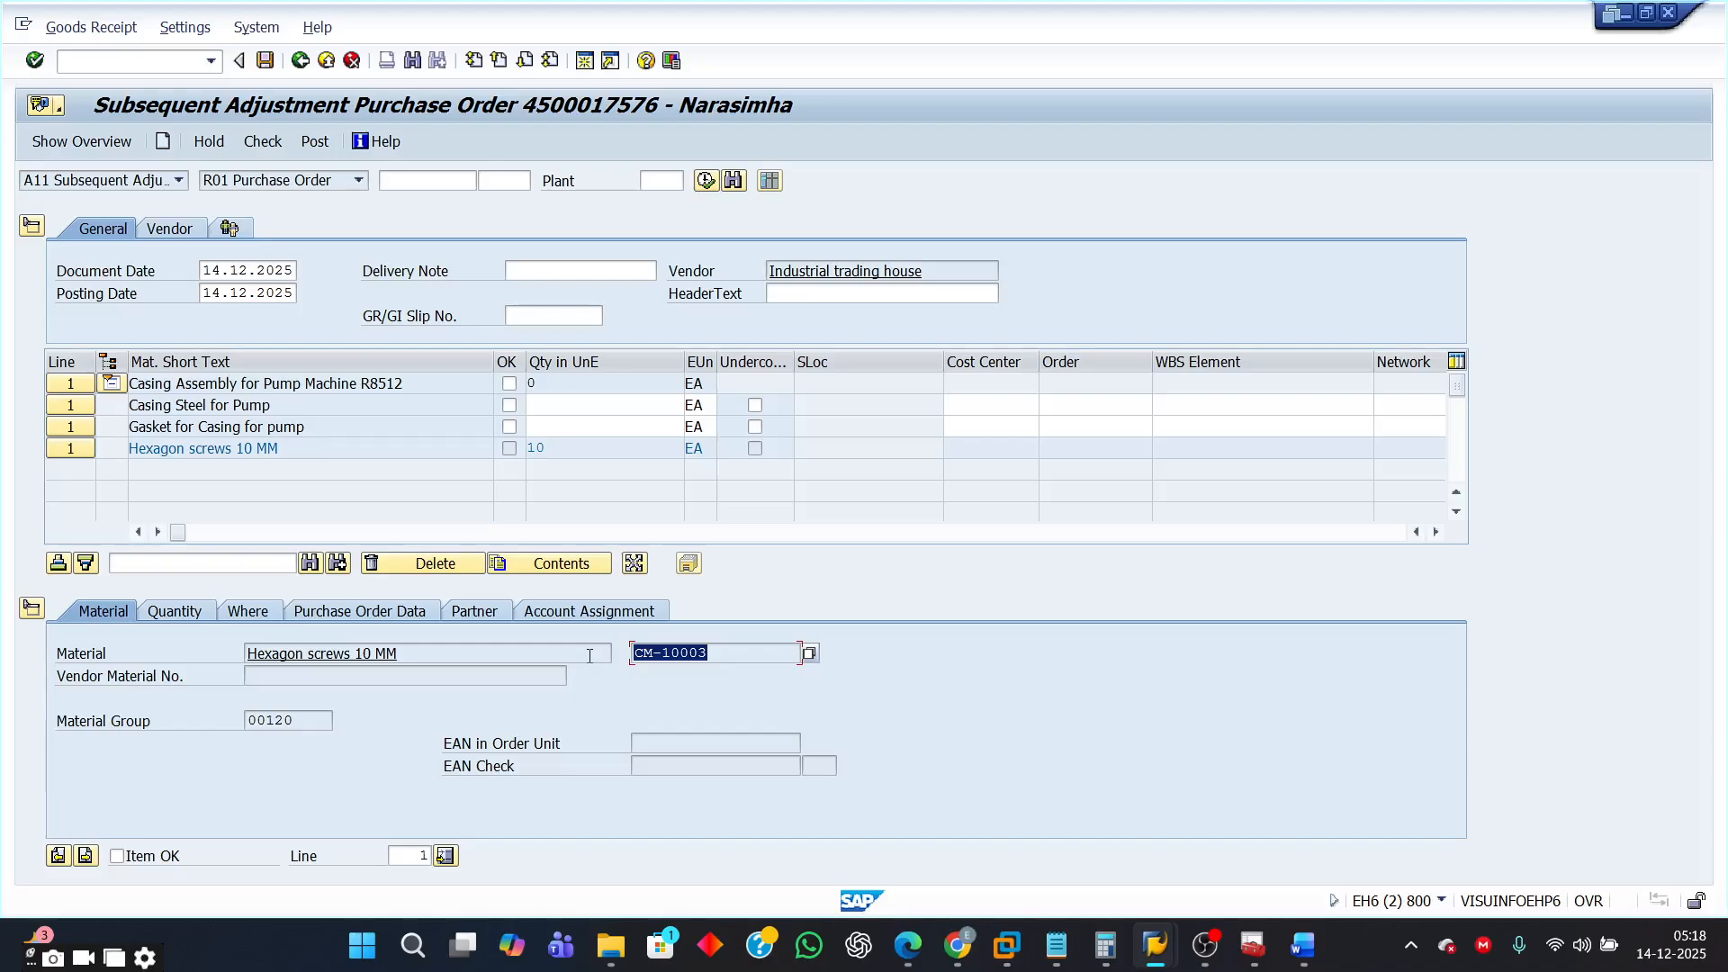
pyautogui.moveTo(391, 653); pyautogui.dragTo(206, 664)
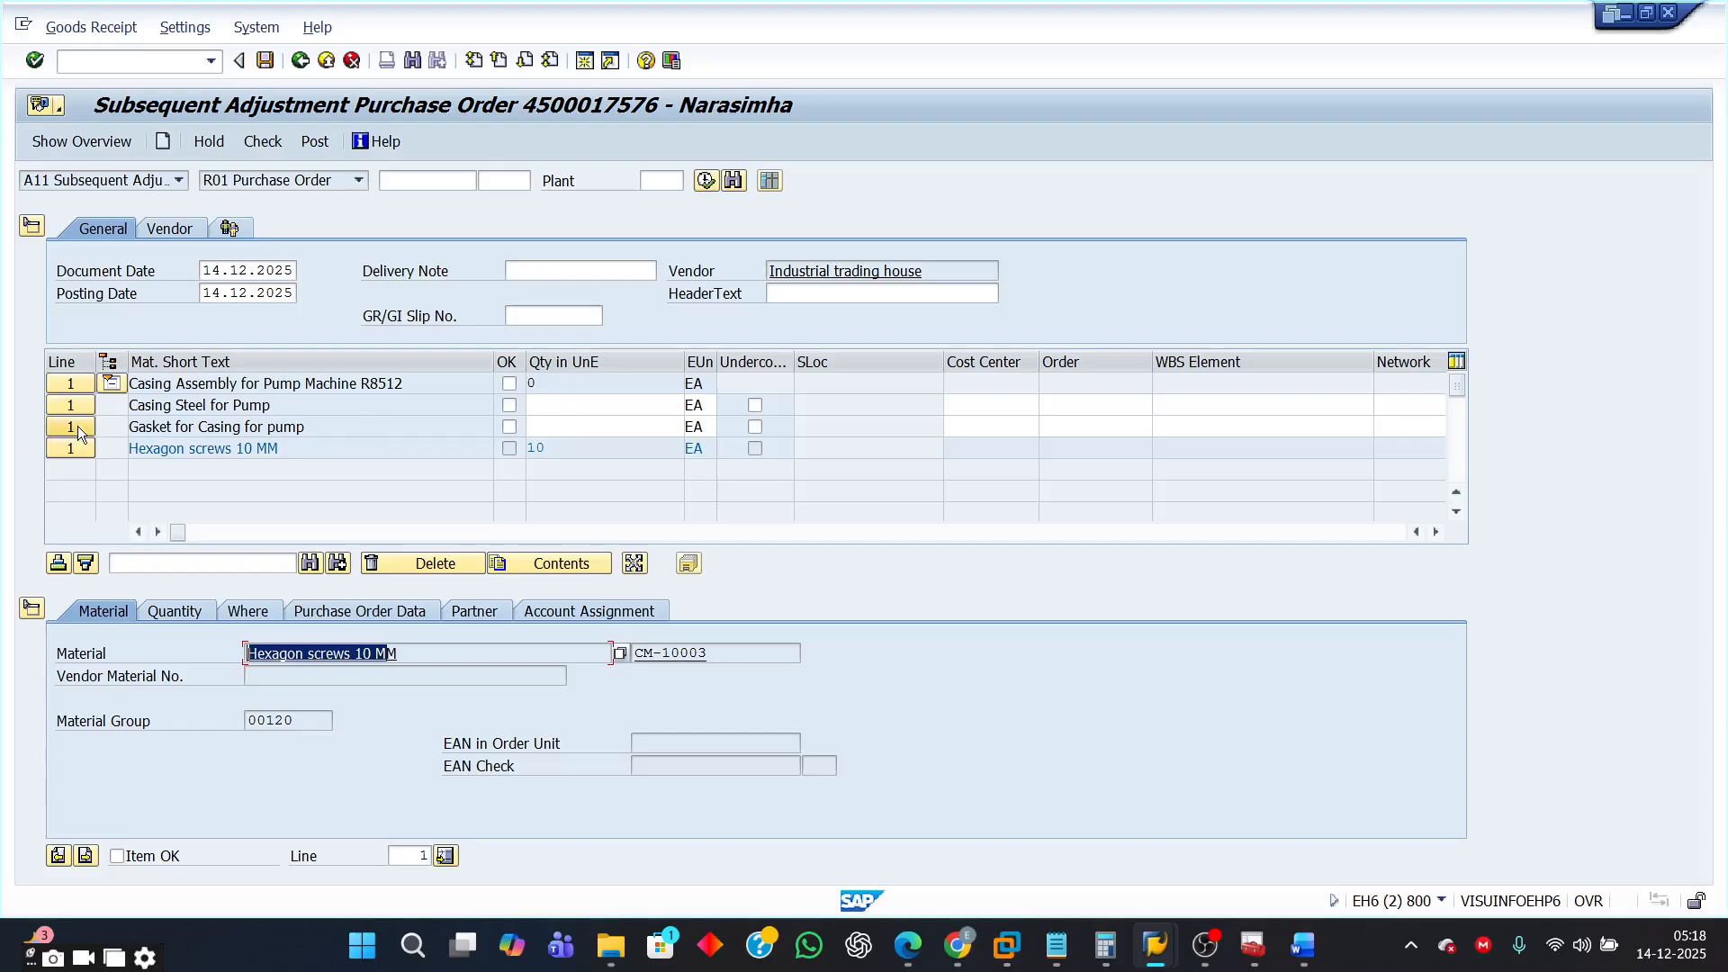
# Step: Mark the hexagon screws, gasket, casing steel and casing assembly lines as OK and check the adjustment document
pyautogui.click(572, 420)
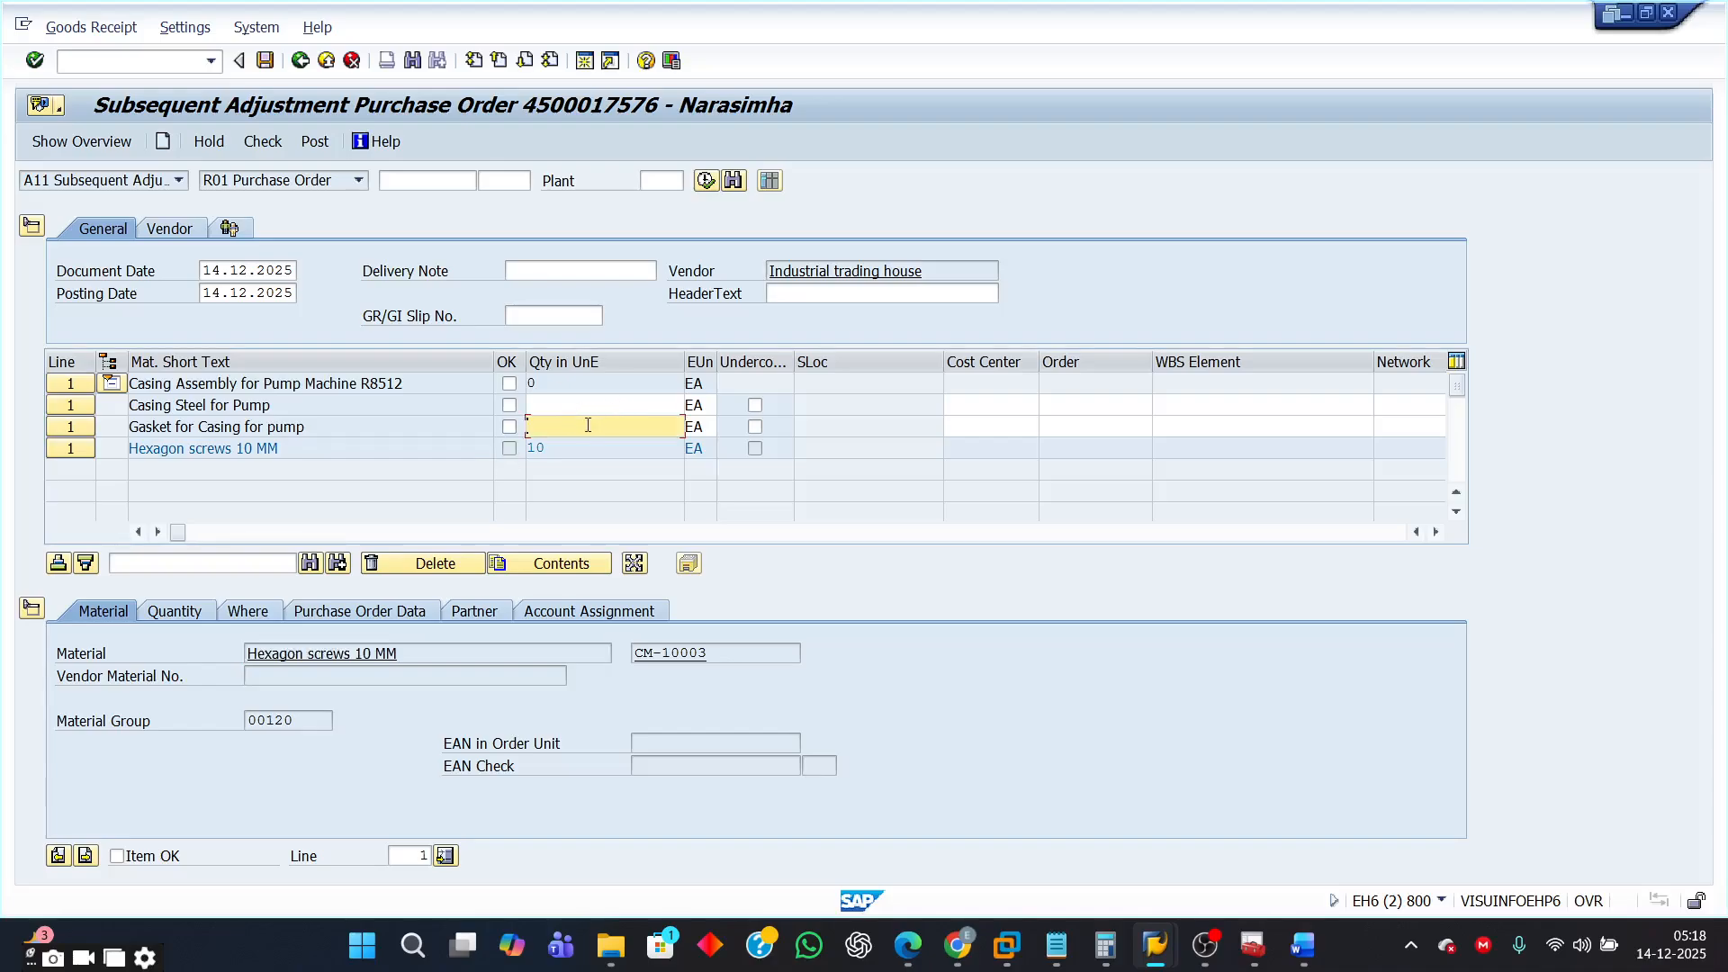
pyautogui.click(118, 860)
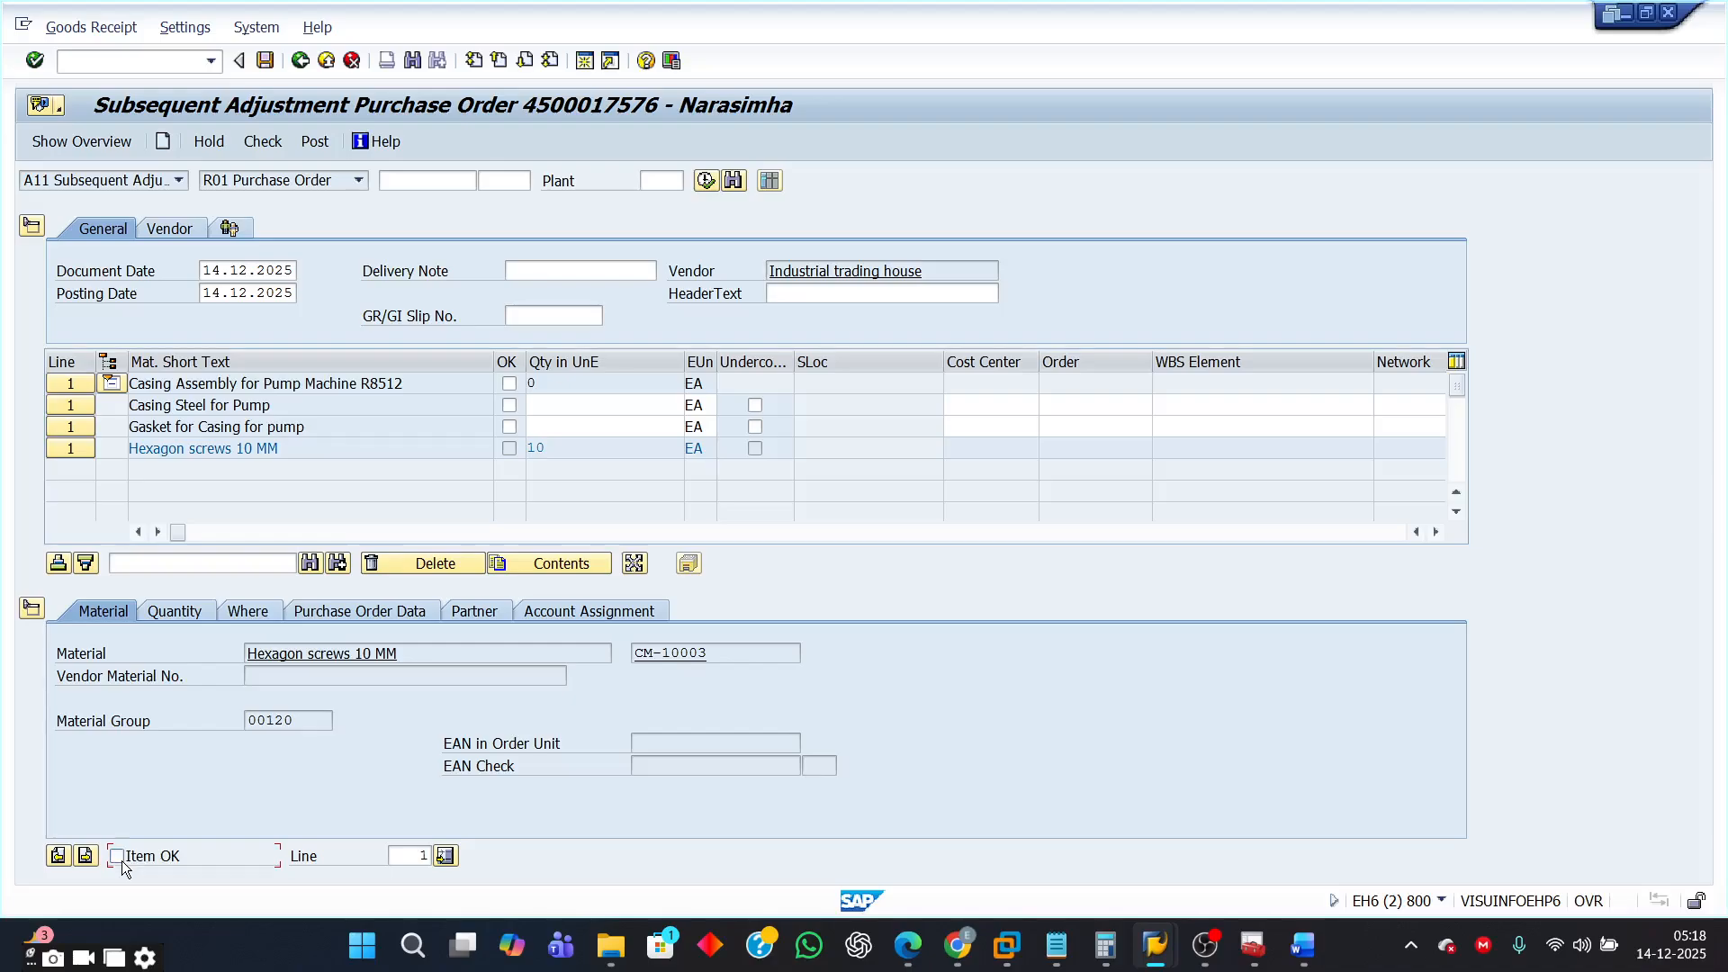
pyautogui.click(119, 859)
pyautogui.click(509, 426)
pyautogui.click(510, 405)
pyautogui.click(509, 384)
pyautogui.click(510, 384)
pyautogui.click(255, 143)
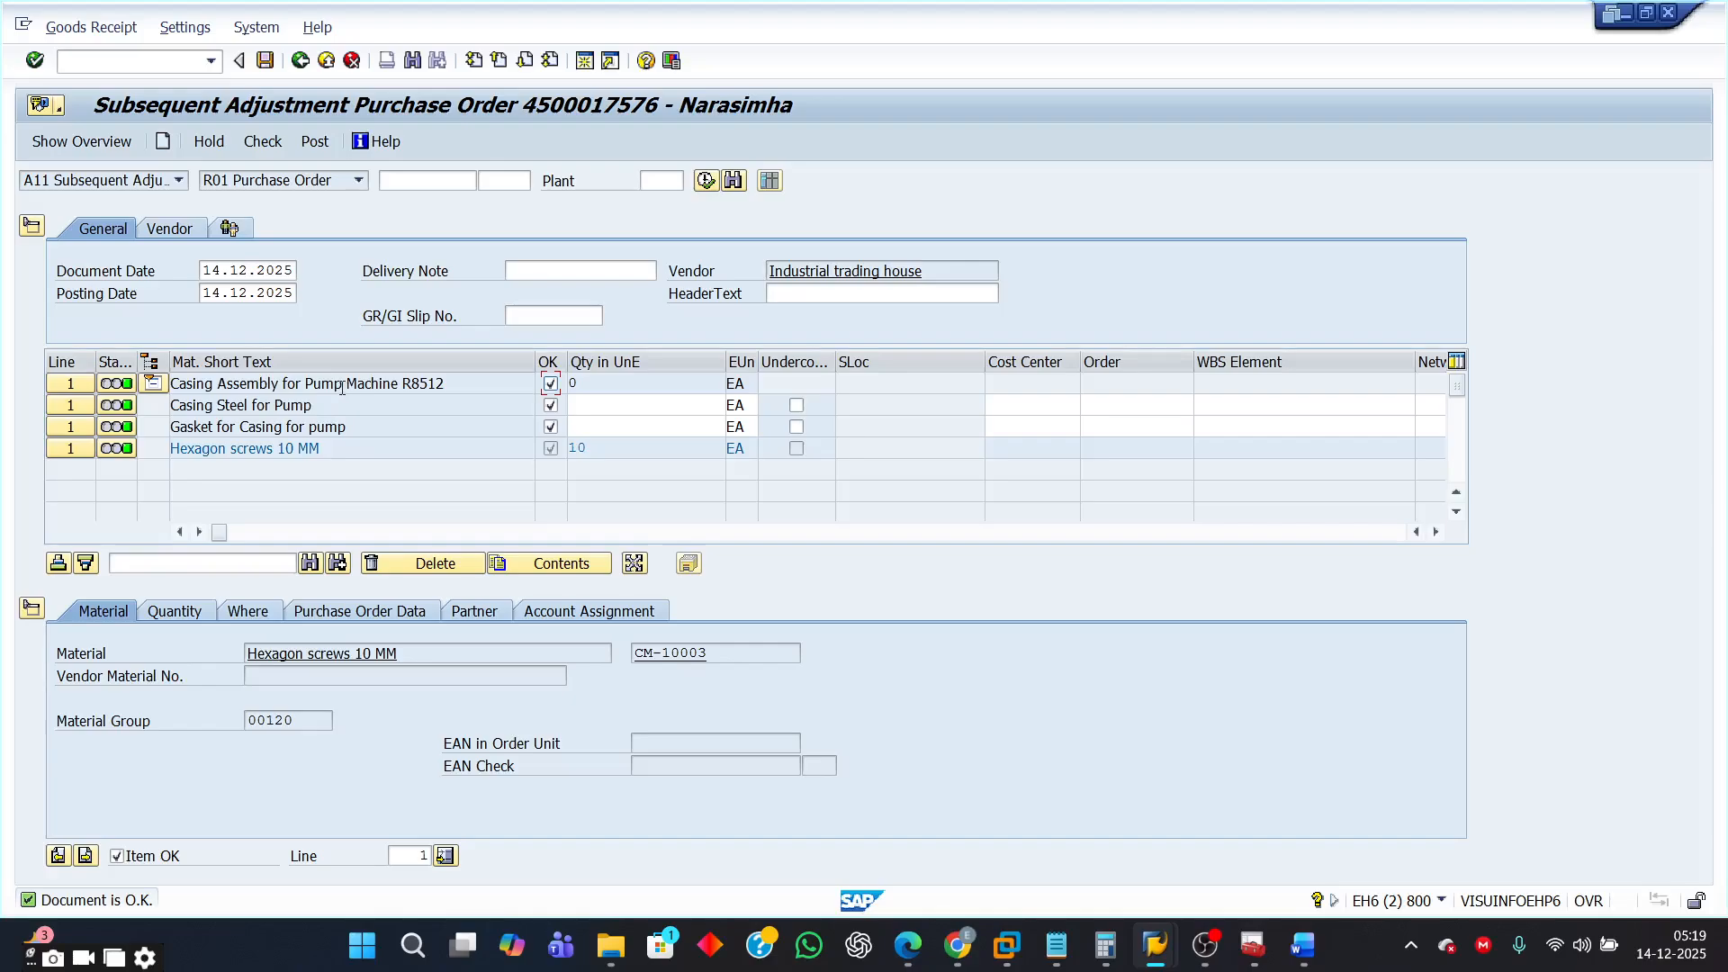
# Step: Clear the OK indicators on the adjustment lines and check the document again
pyautogui.click(550, 384)
pyautogui.click(551, 405)
pyautogui.click(264, 142)
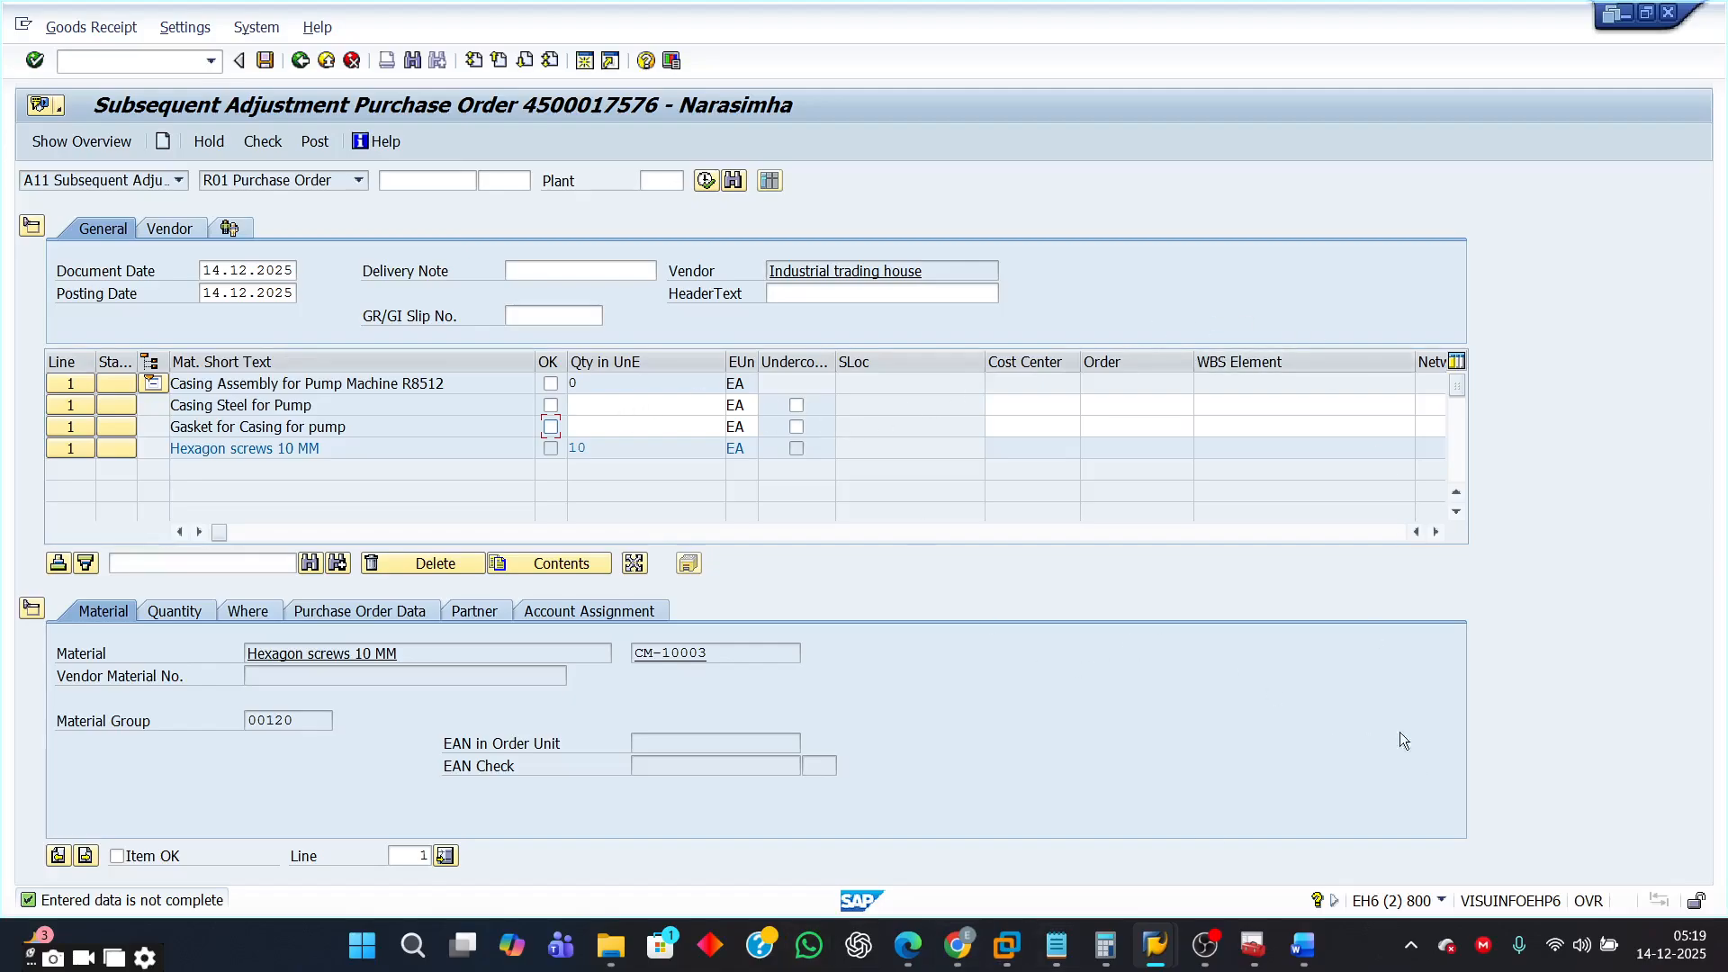
# Step: Set the OK indicator for the gasket, casing steel and casing assembly lines and for the CM-10003 hexagon screws
pyautogui.click(552, 425)
pyautogui.click(551, 409)
pyautogui.click(551, 384)
pyautogui.click(117, 857)
pyautogui.moveTo(716, 654); pyautogui.dragTo(633, 655)
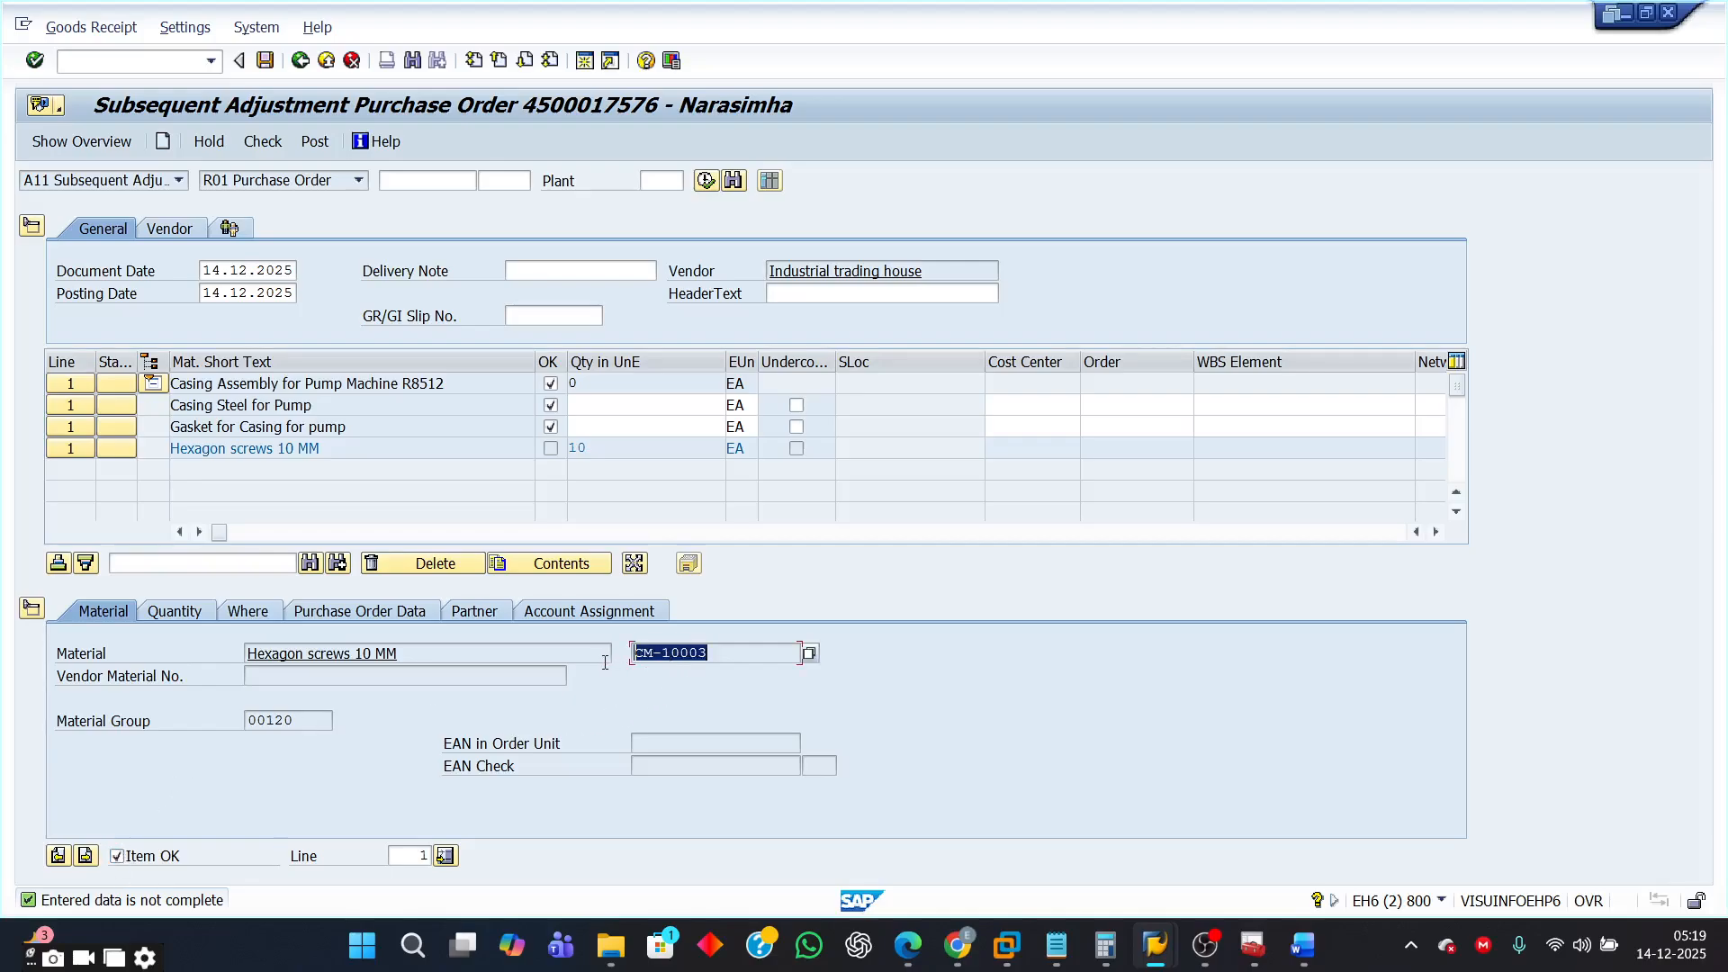
pyautogui.click(116, 855)
# Step: Check the subsequent adjustment document twice, acknowledging the message log each time
pyautogui.click(263, 141)
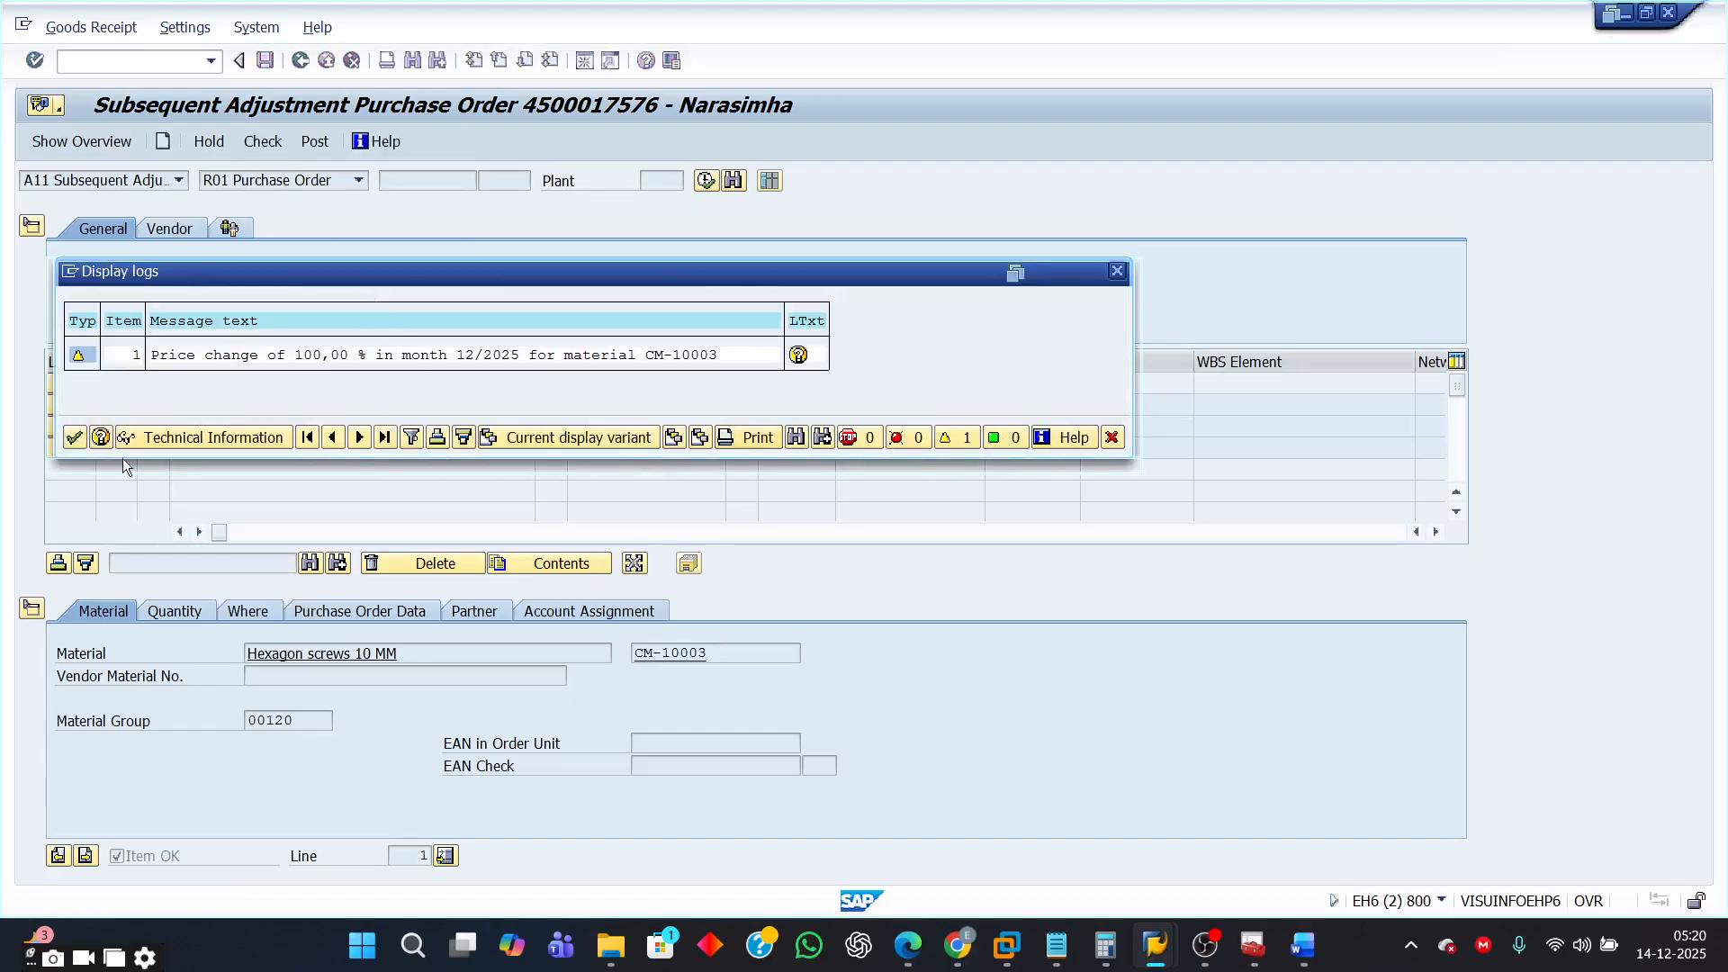
pyautogui.click(74, 437)
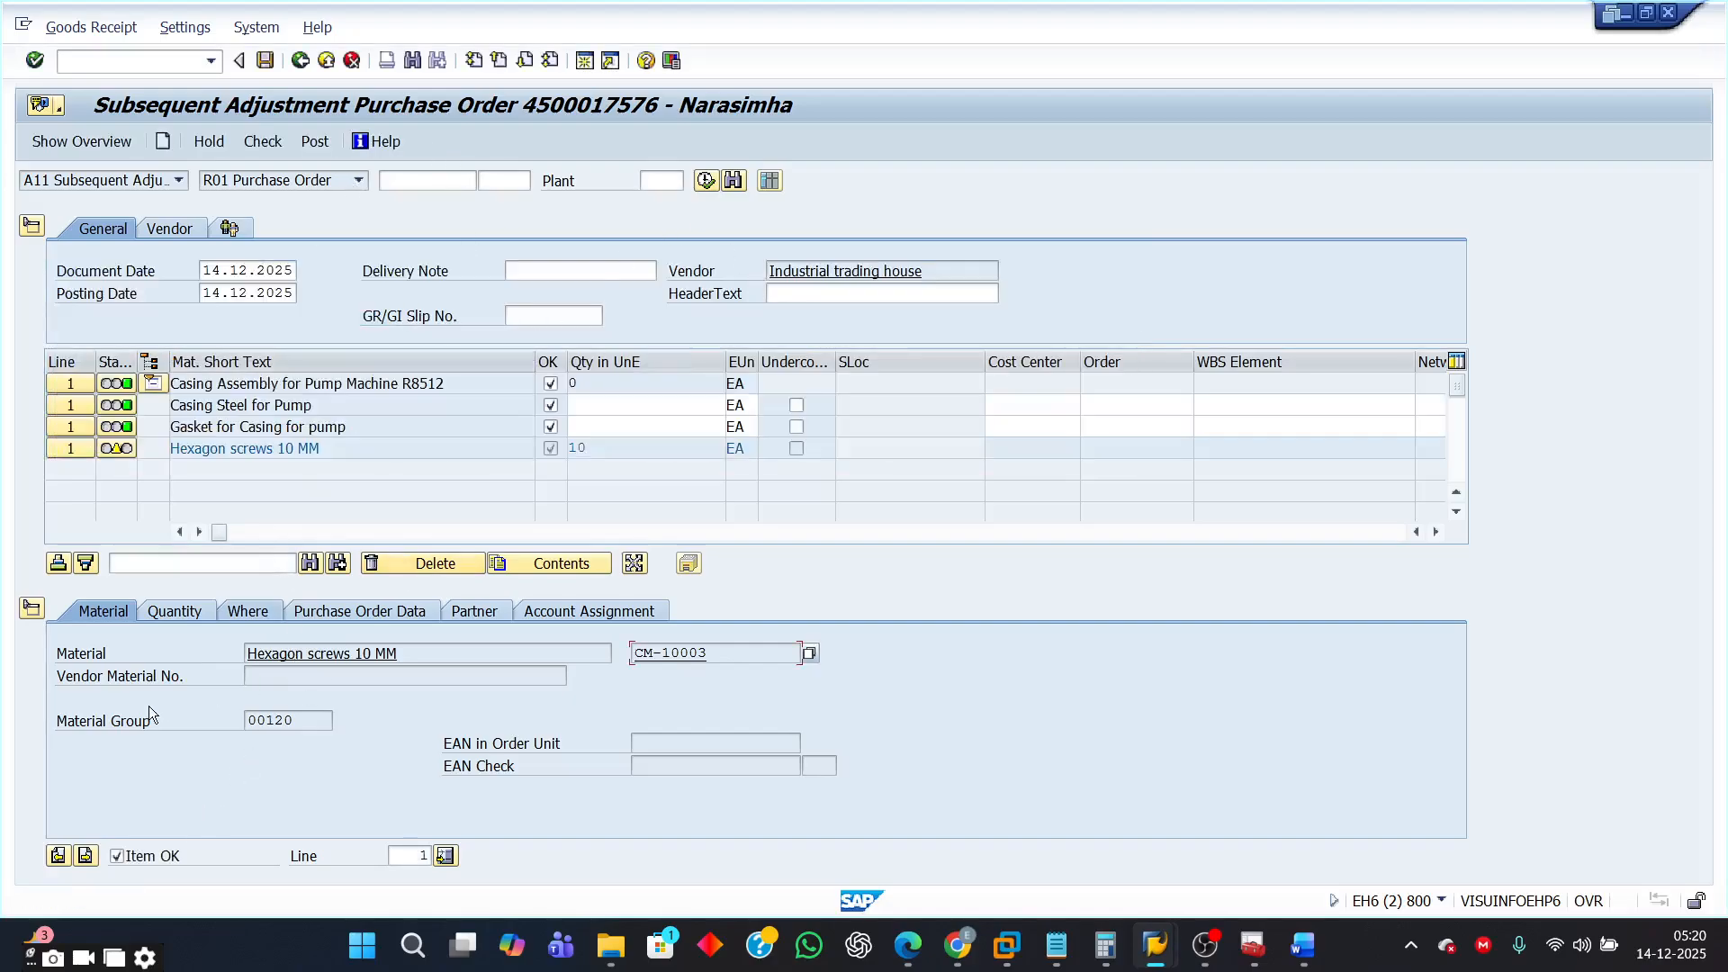
pyautogui.click(261, 141)
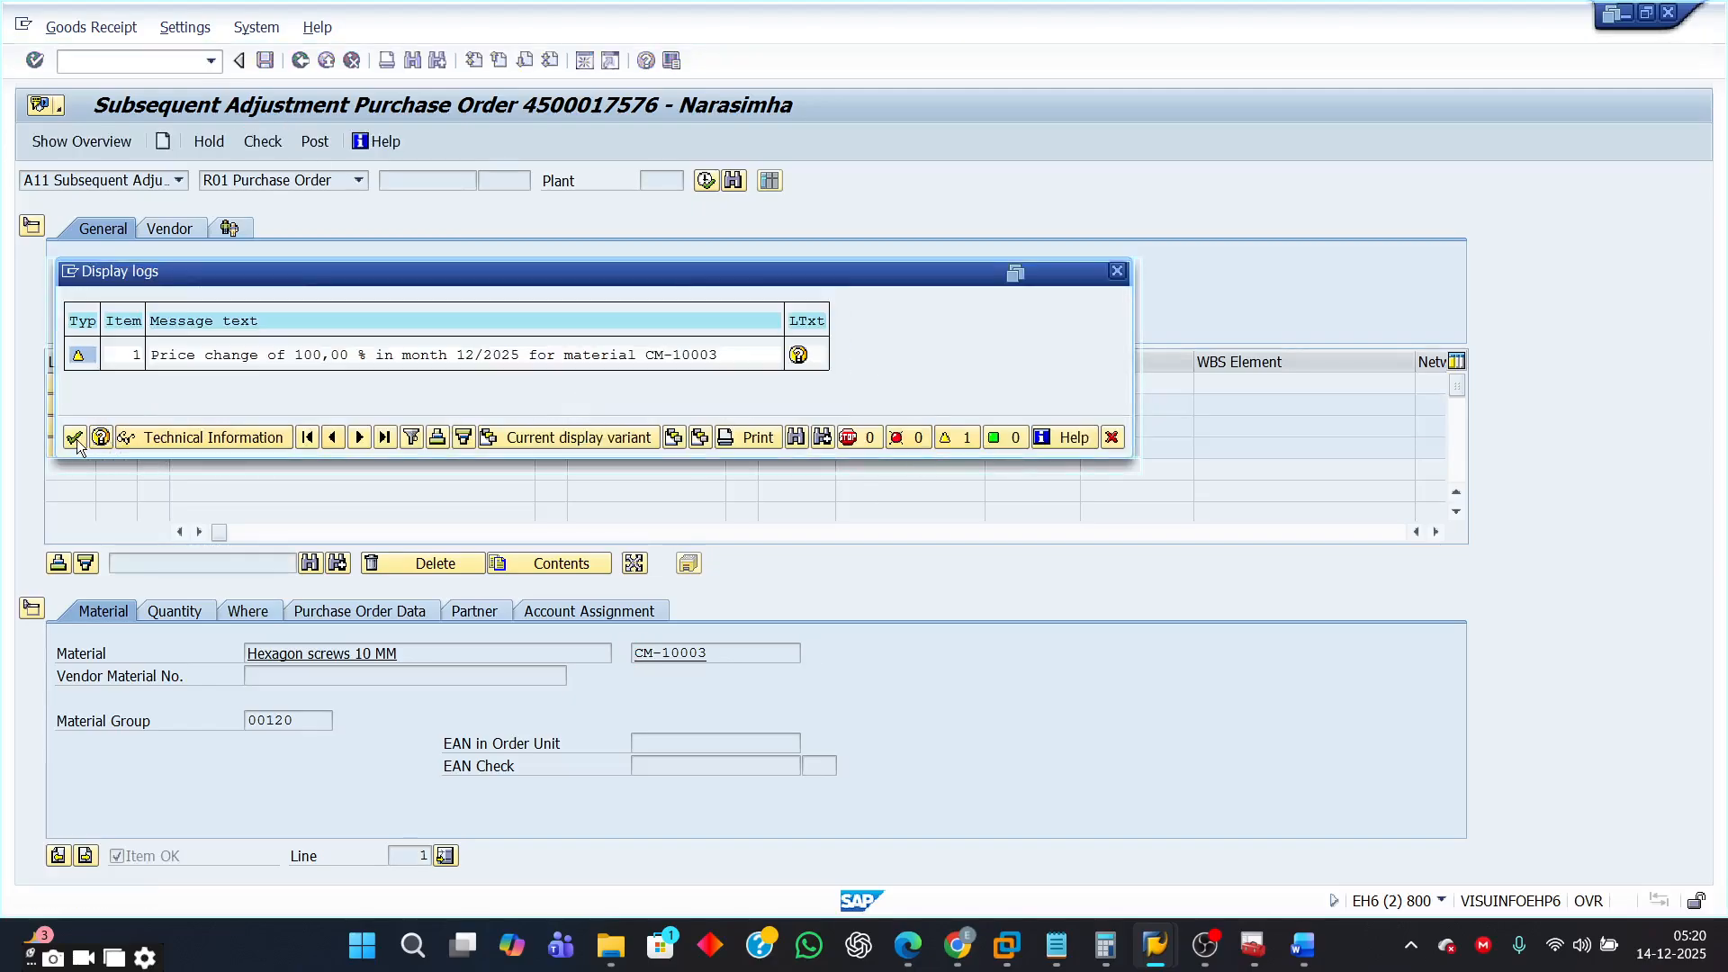
pyautogui.click(75, 438)
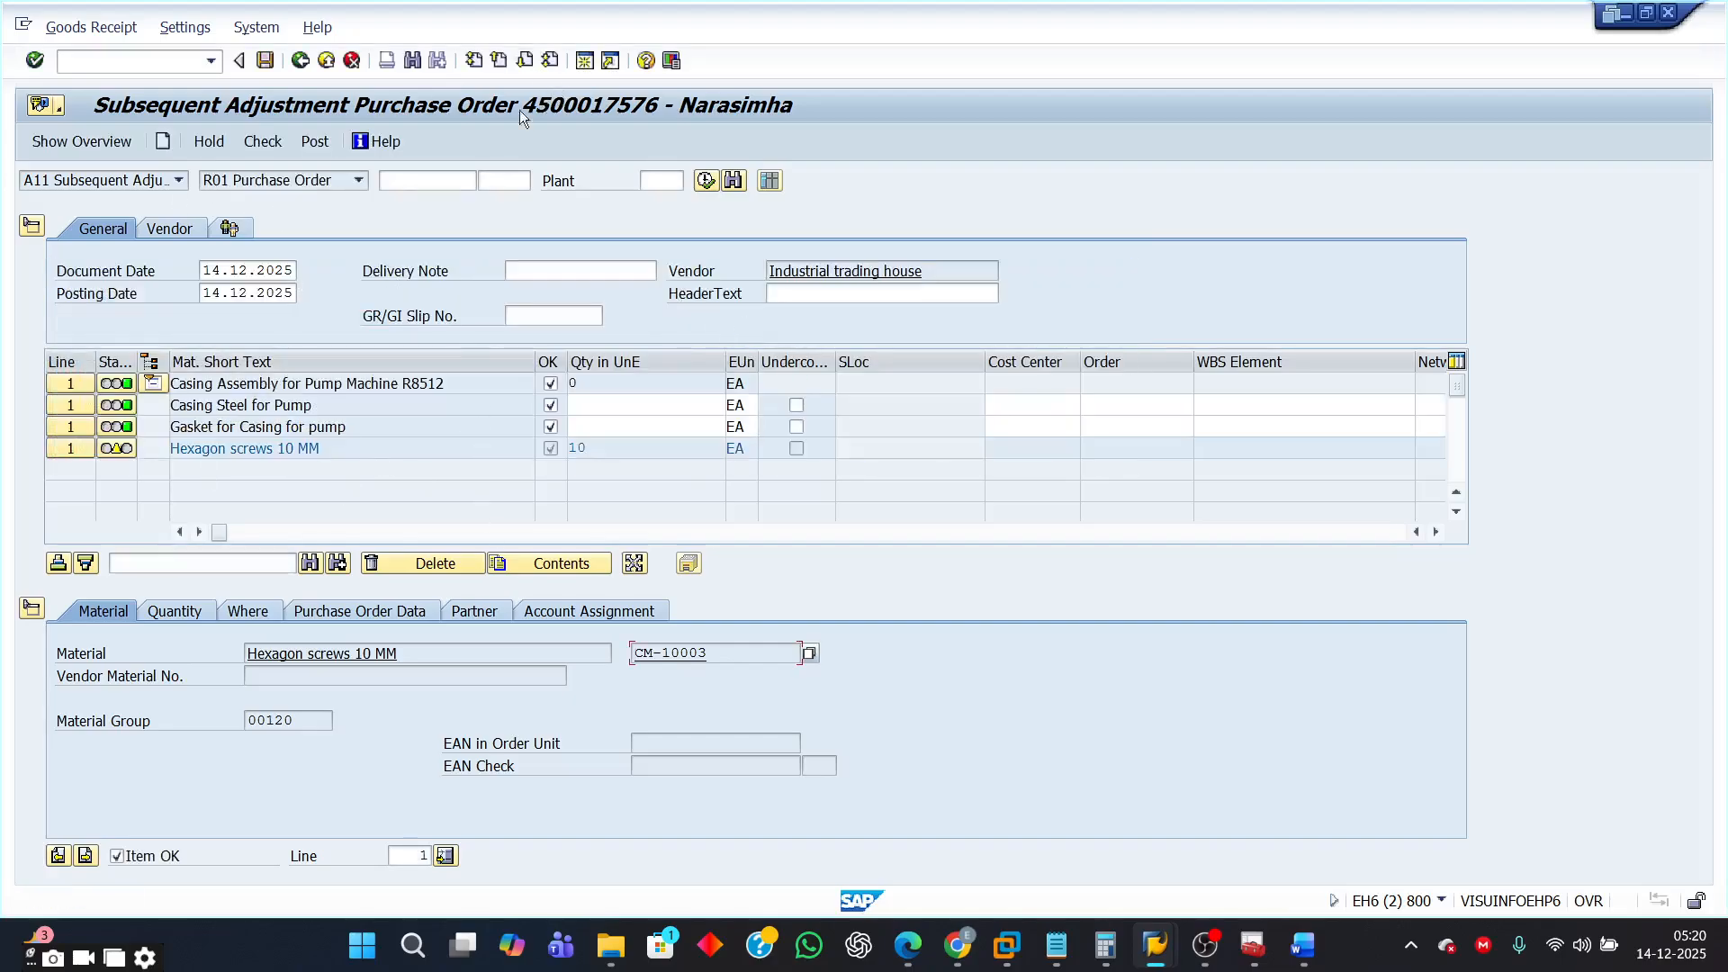
# Step: Post the subsequent adjustment and display the resulting material document using the A04 Display action
pyautogui.click(309, 144)
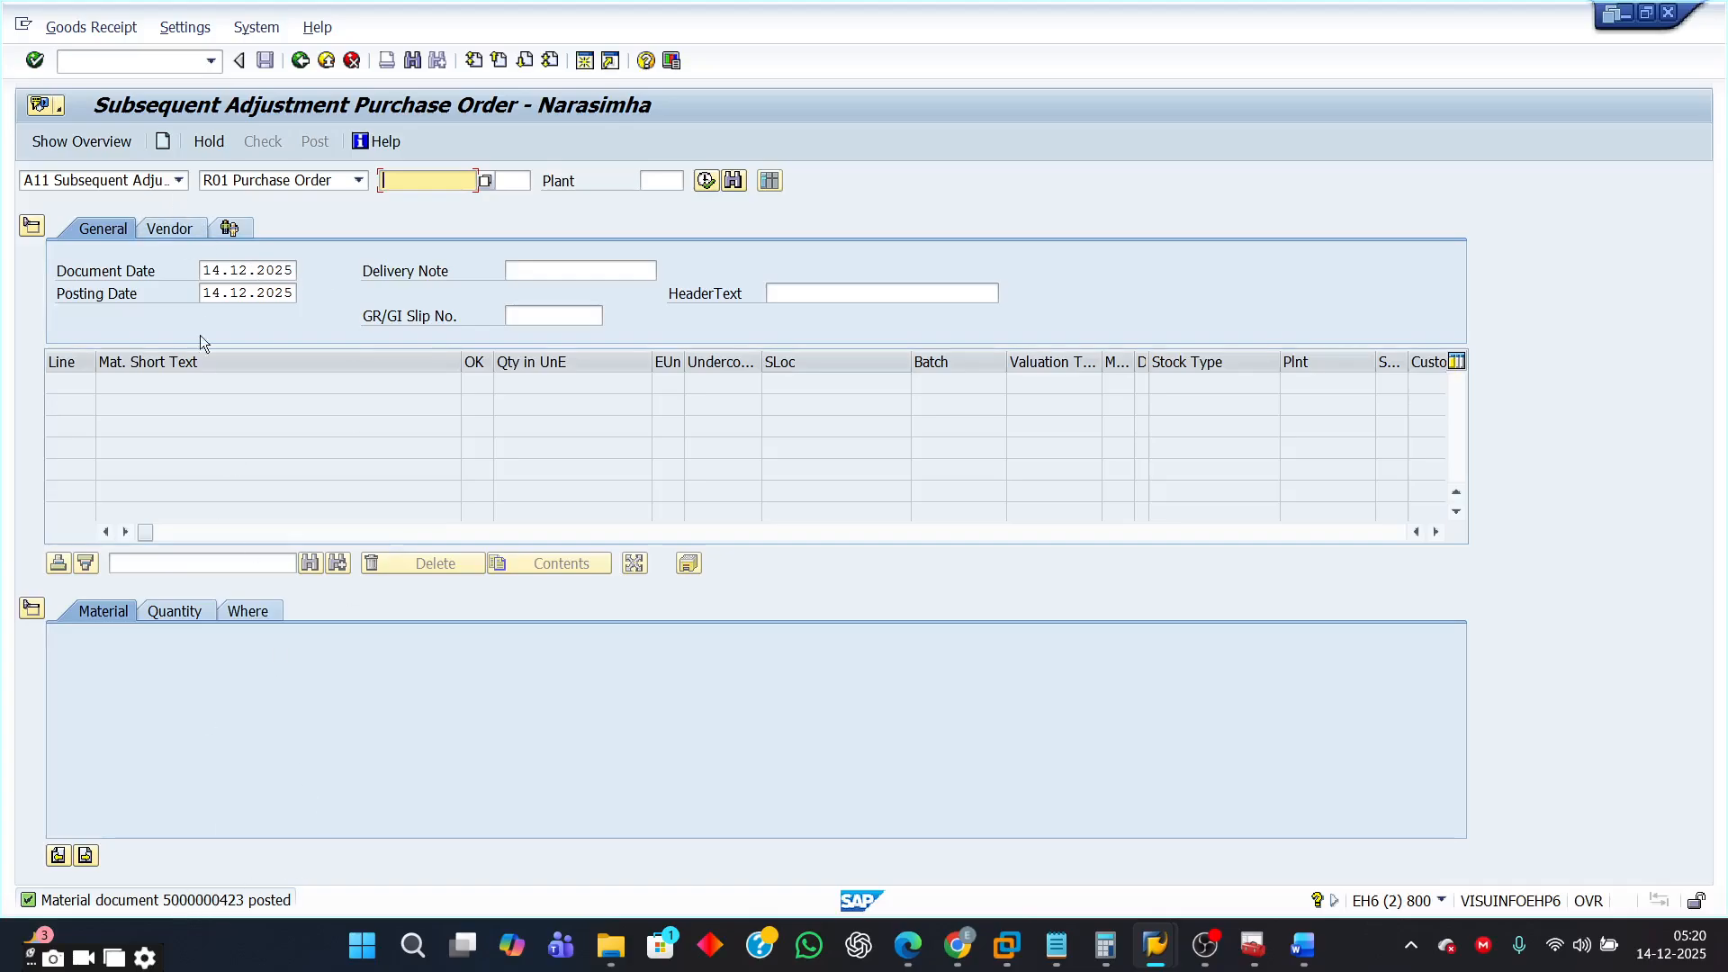
pyautogui.click(178, 181)
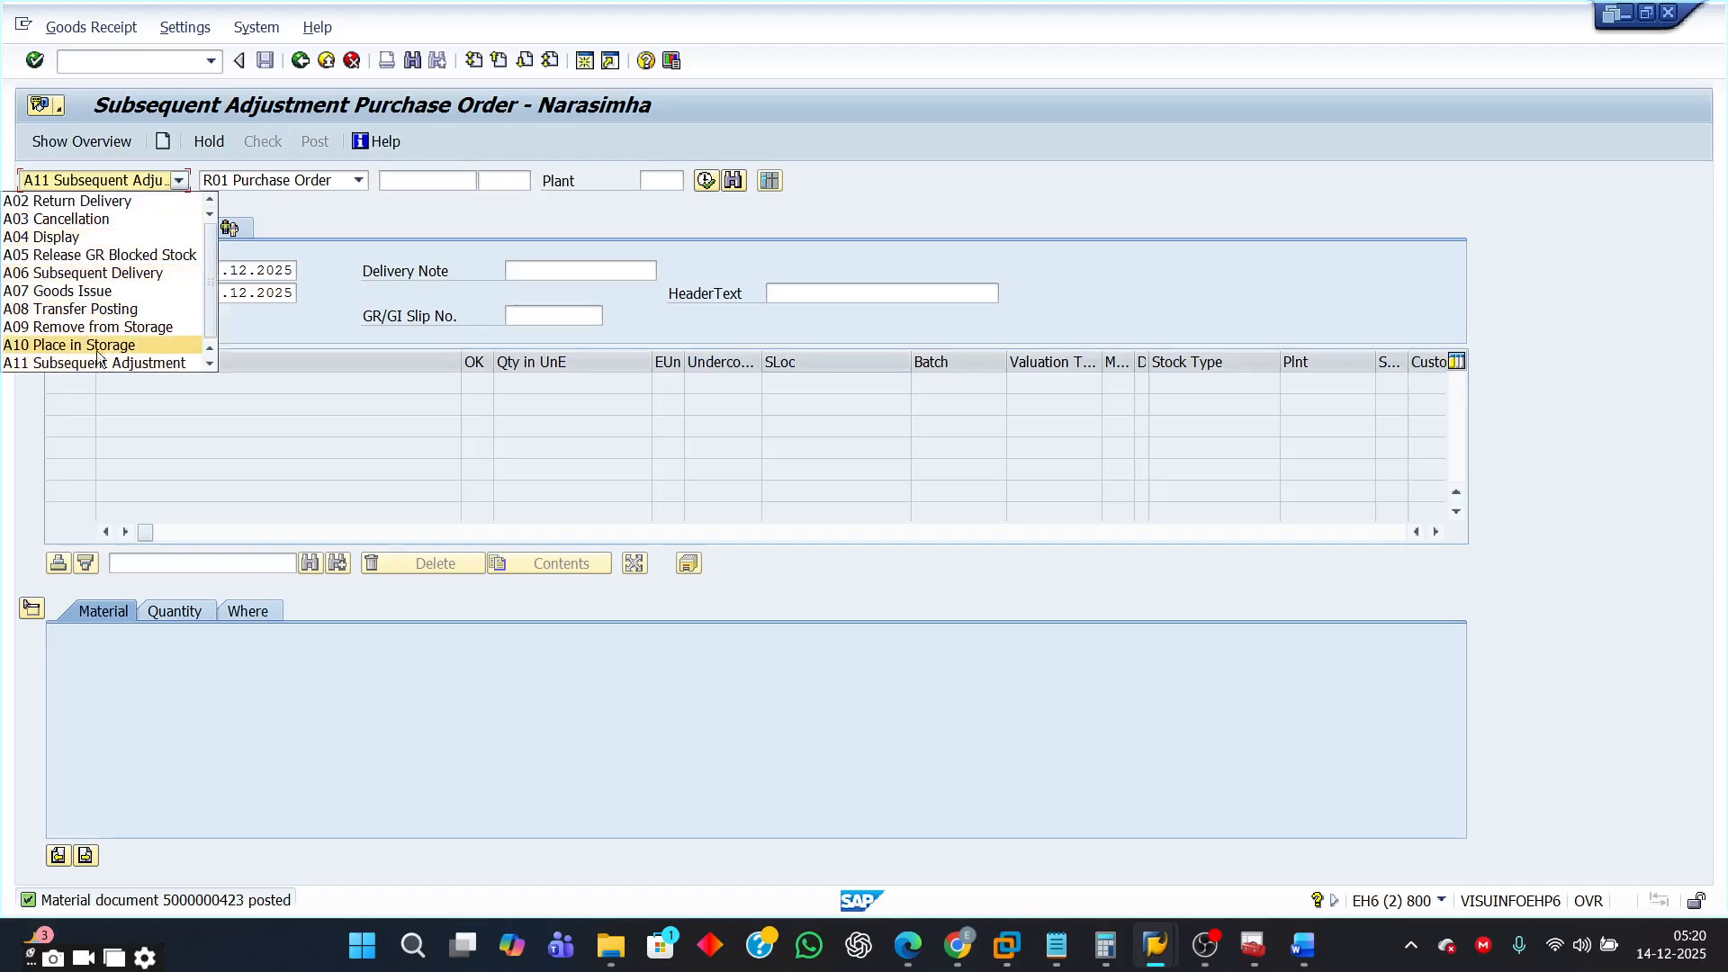
pyautogui.click(79, 238)
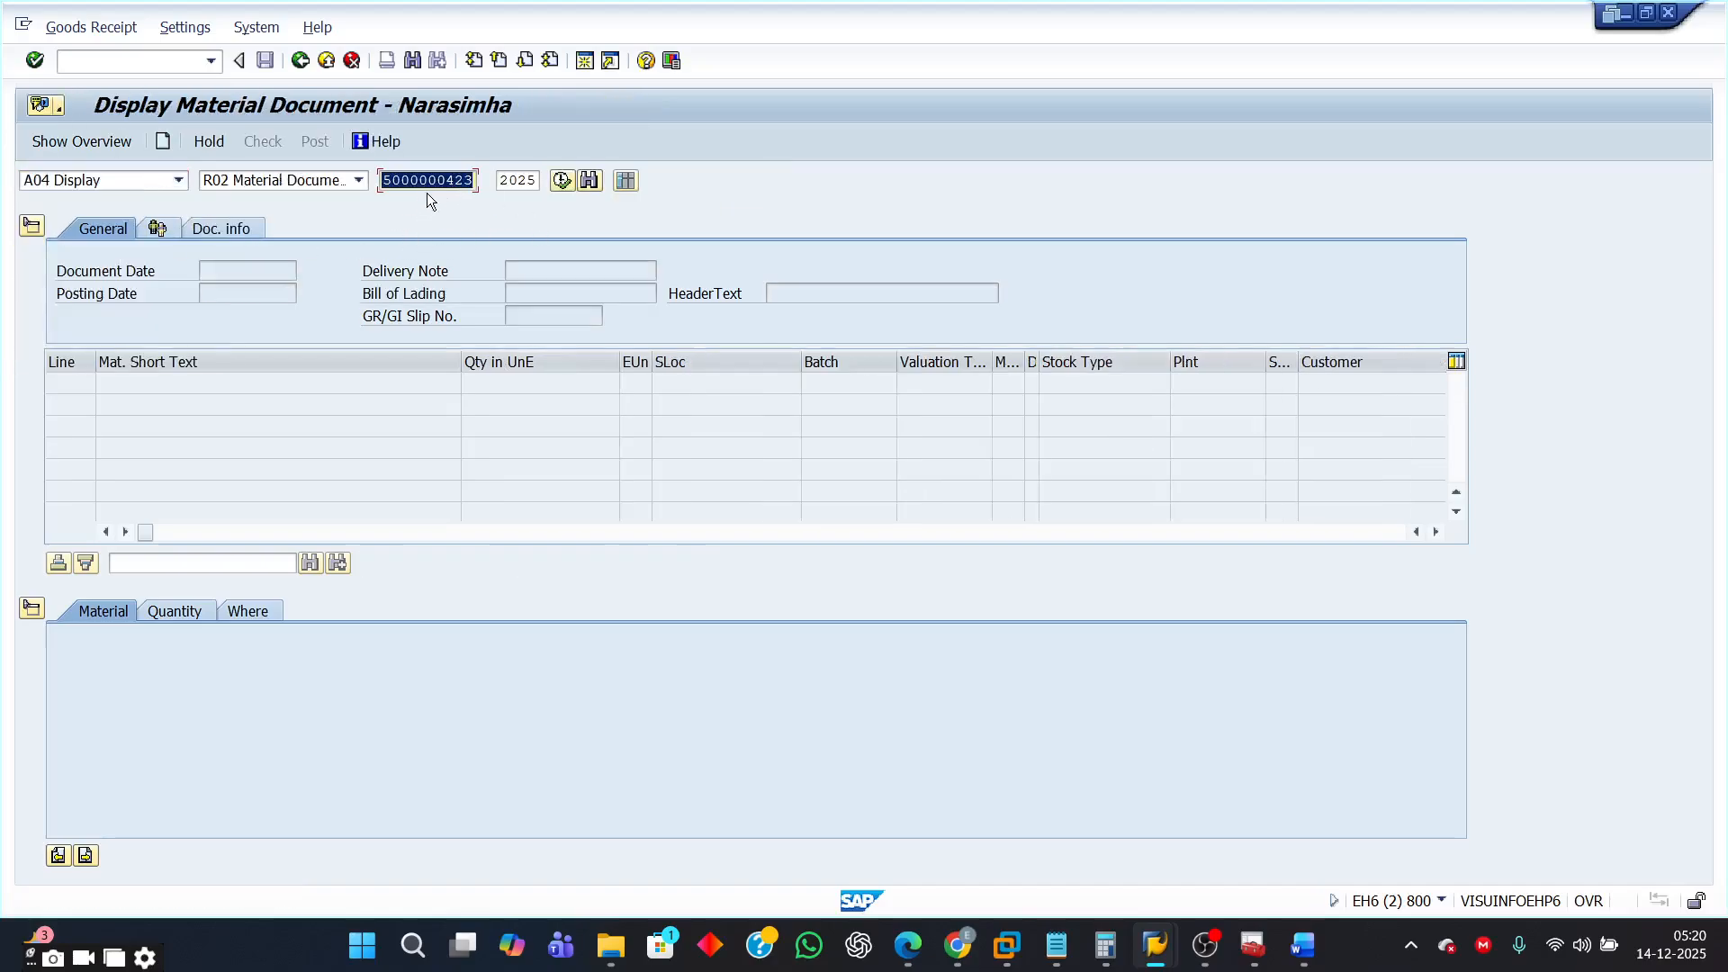
pyautogui.press('Return')
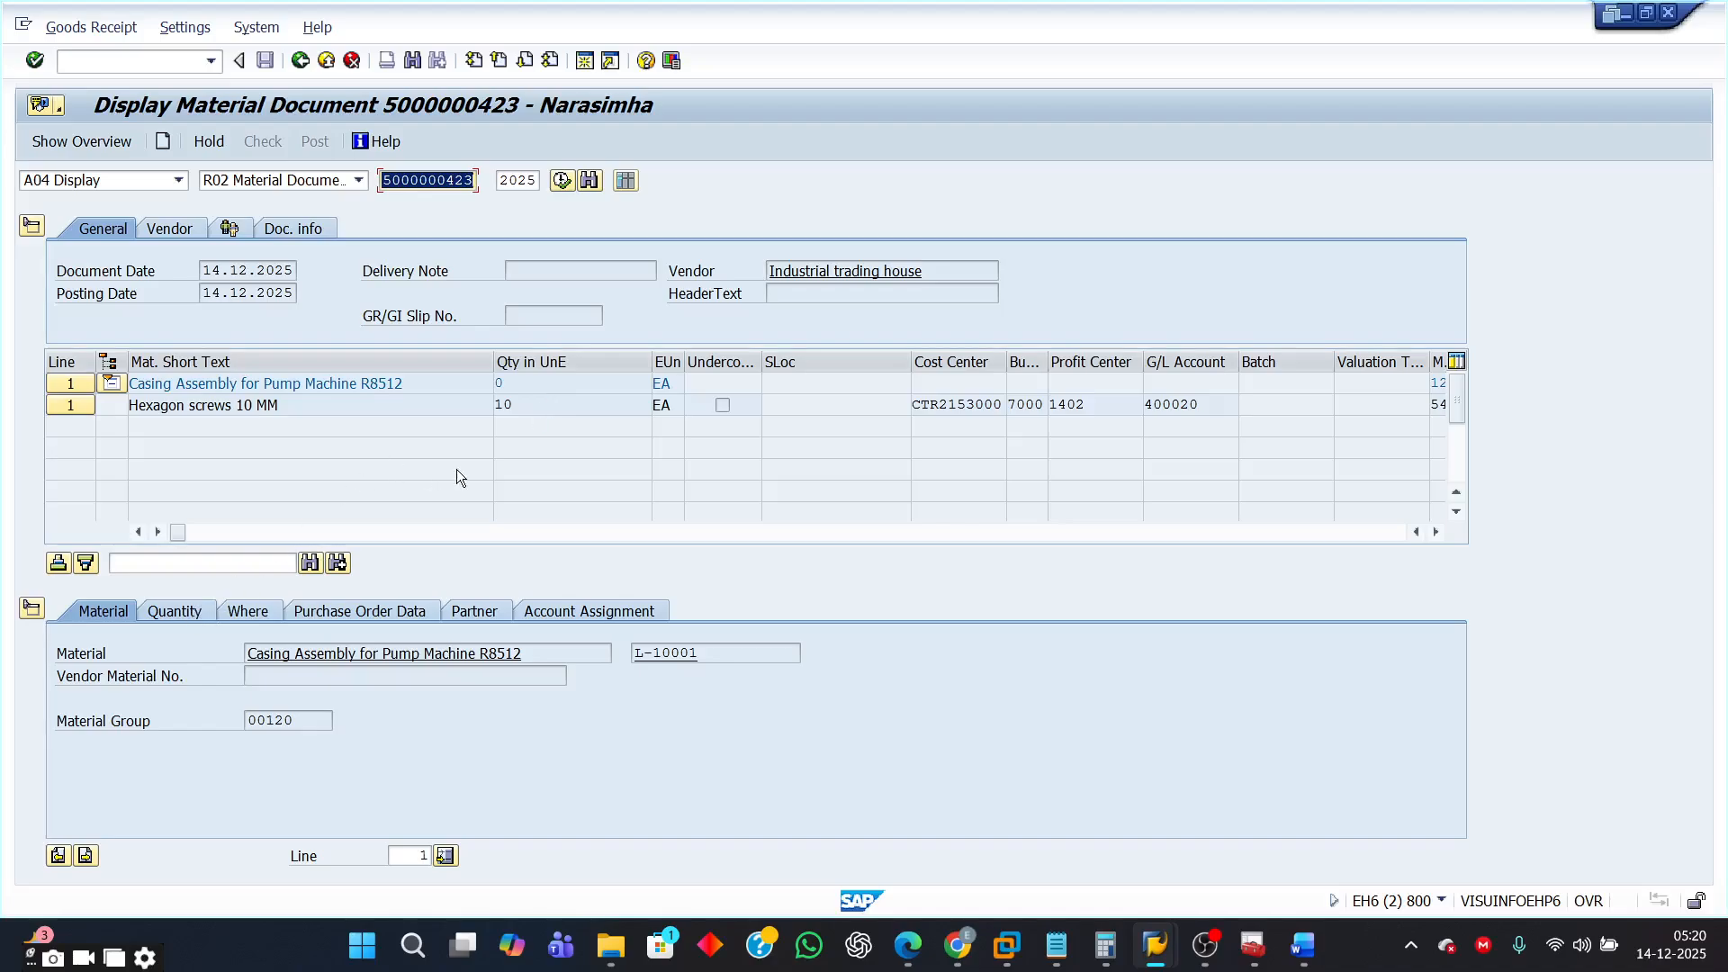
# Step: Collapse and re-expand the casing assembly's components, and examine the hexagon screws line's quantity and material number
pyautogui.moveTo(515, 406); pyautogui.dragTo(457, 405)
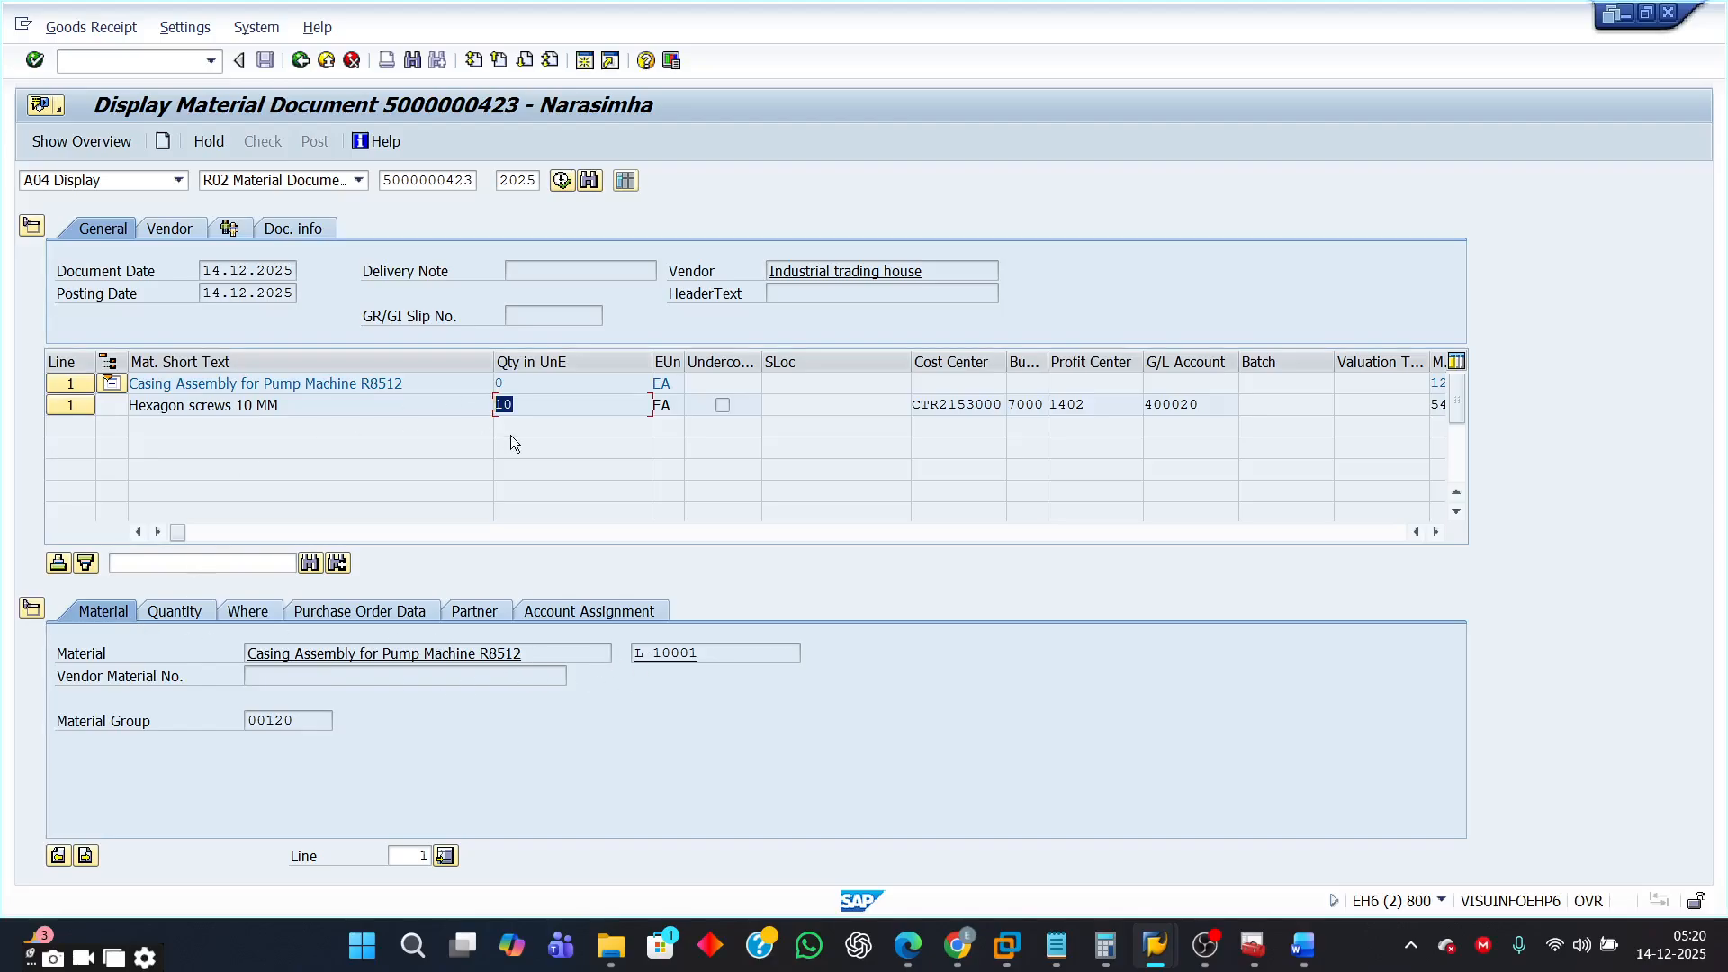
pyautogui.click(110, 384)
pyautogui.click(111, 383)
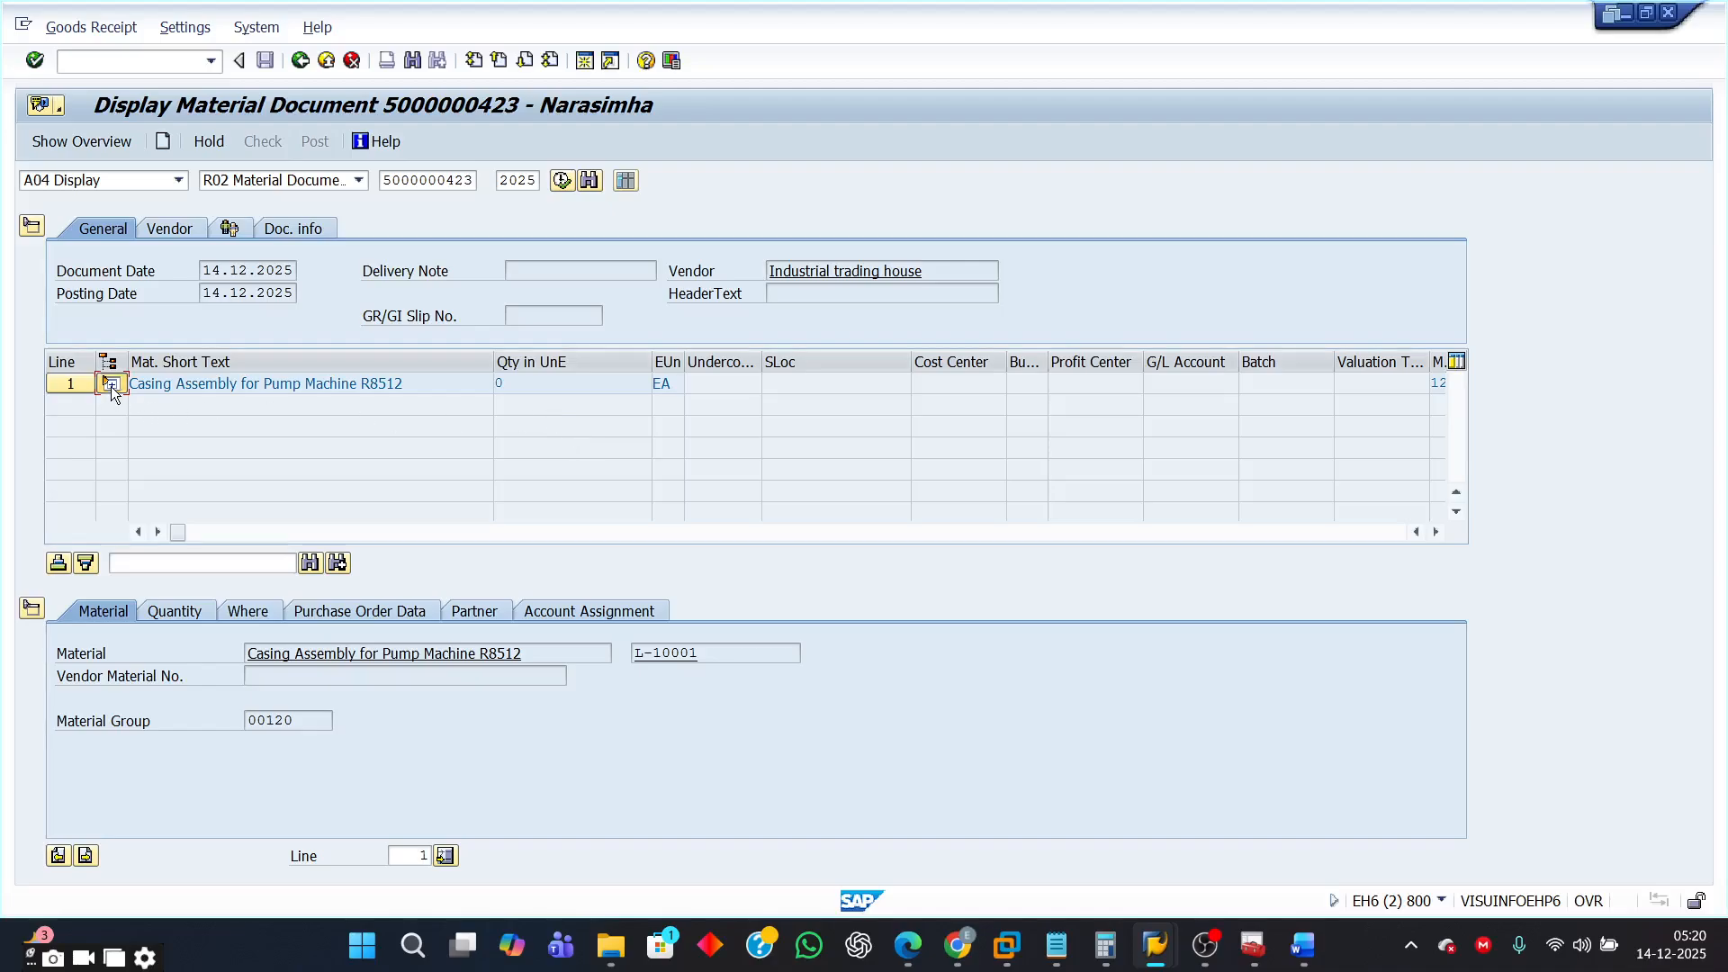
pyautogui.moveTo(301, 414); pyautogui.dragTo(83, 410)
pyautogui.click(61, 403)
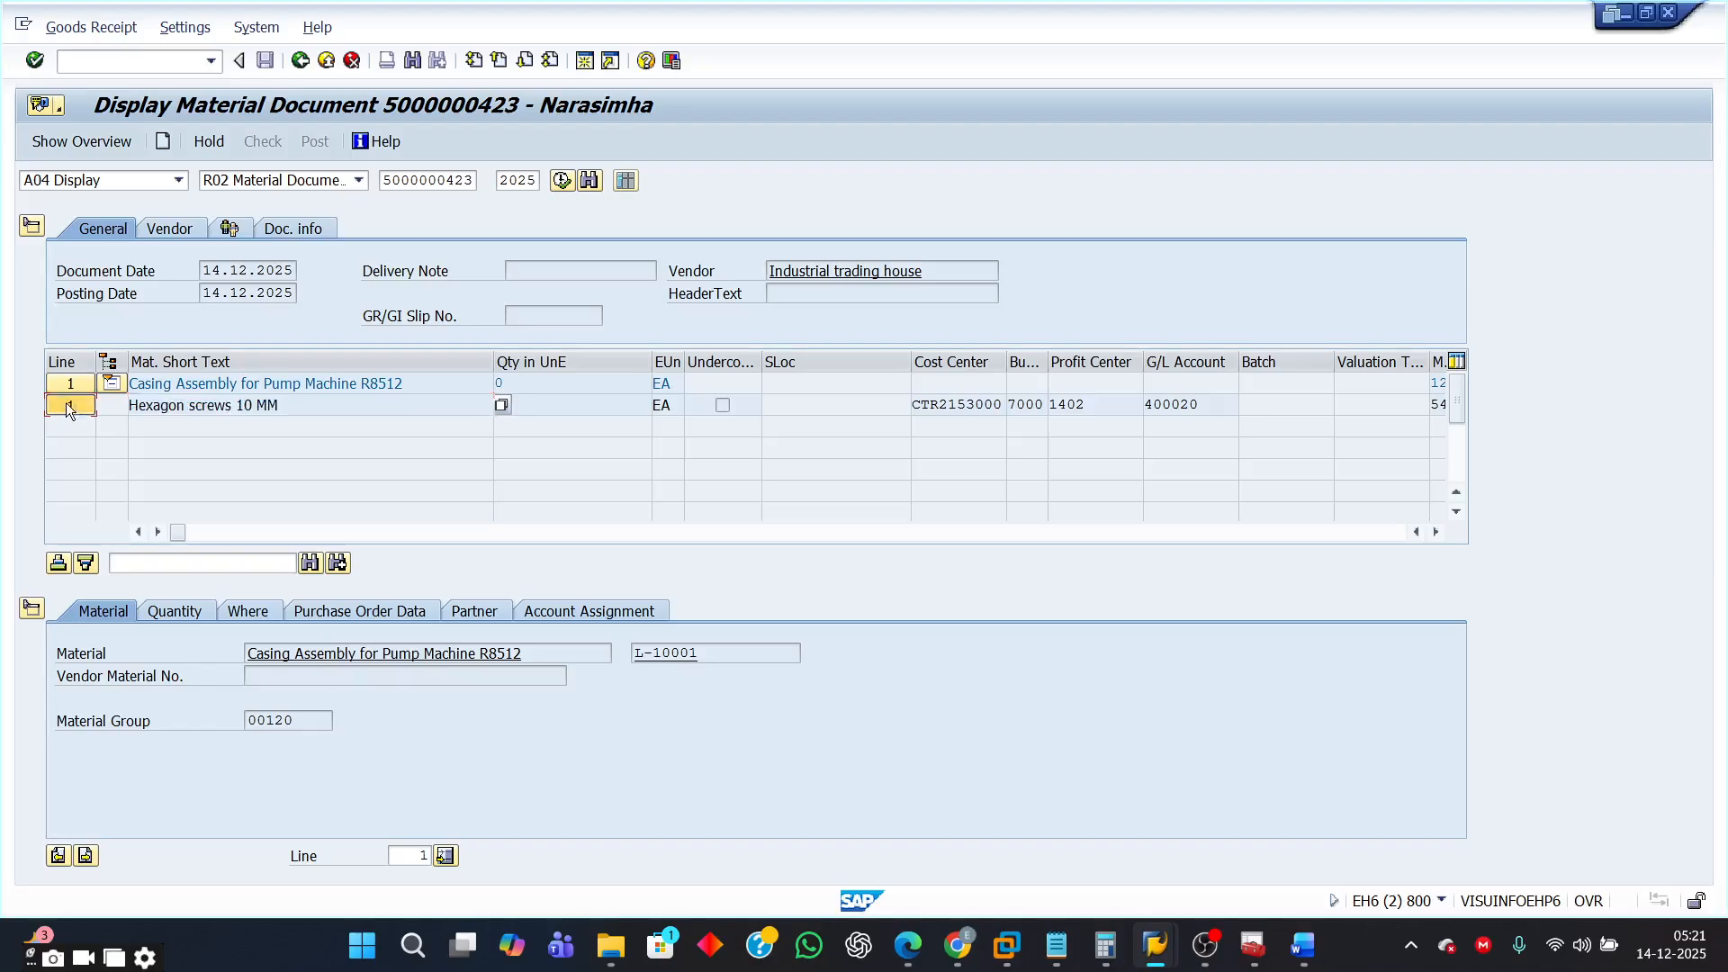
pyautogui.doubleClick(717, 656)
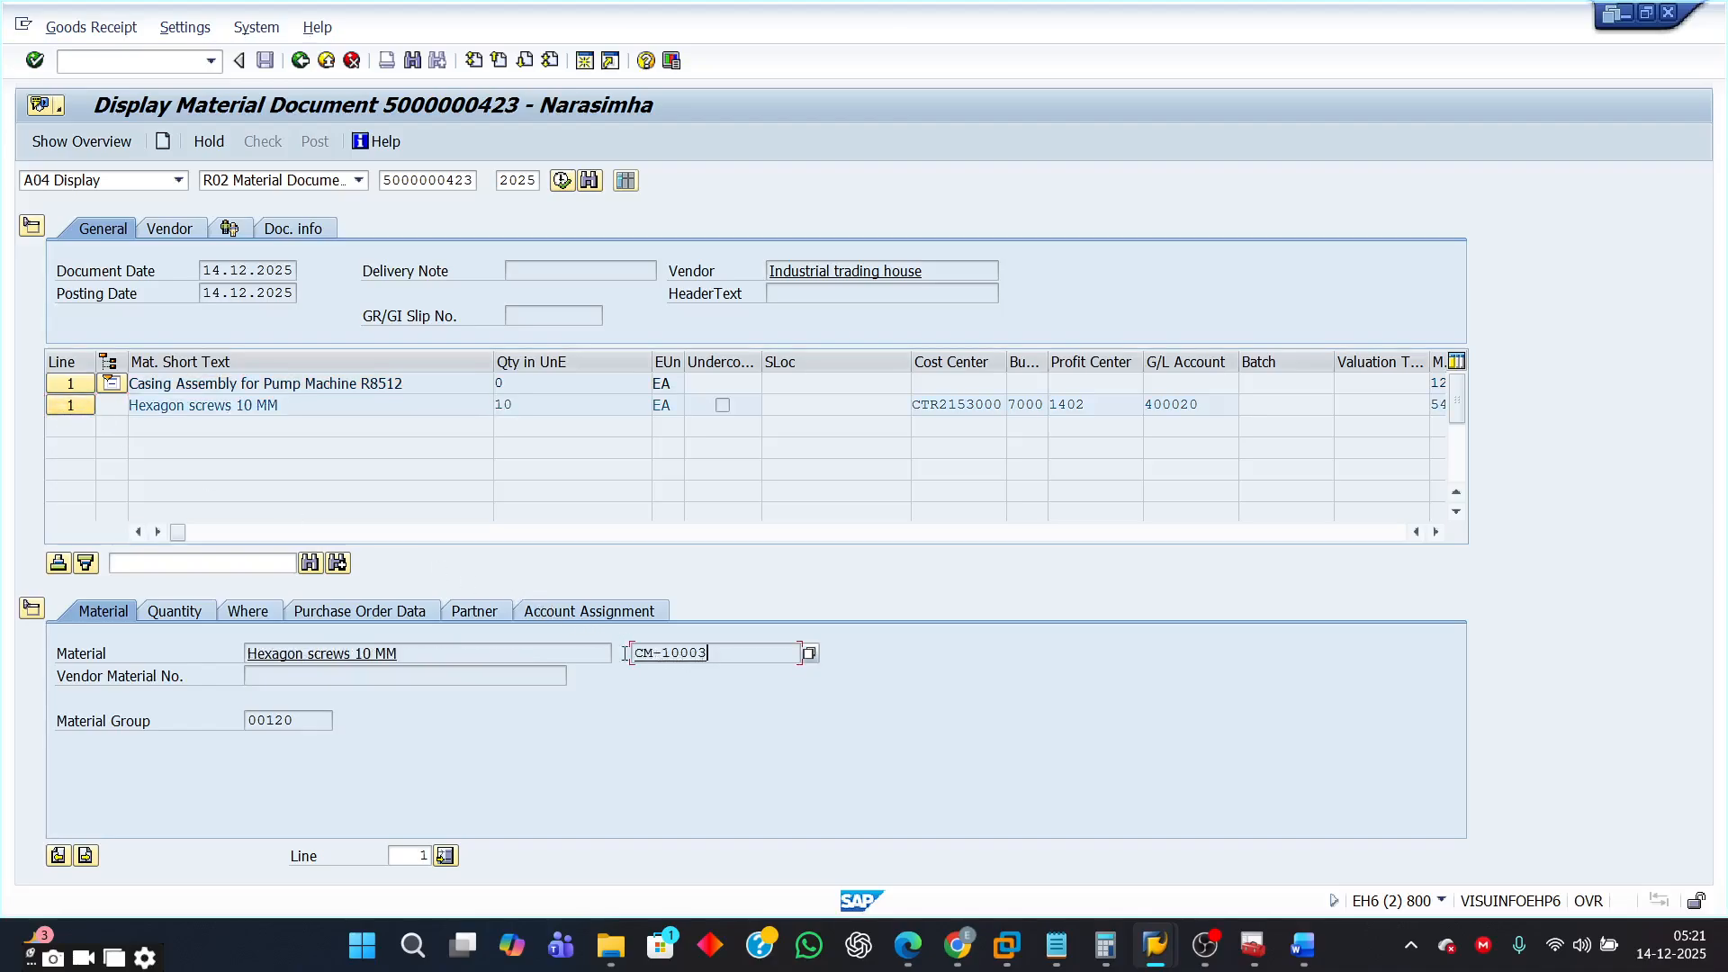
pyautogui.doubleClick(522, 407)
# Step: Switch to the Exercise 4 document in Word and review the goods receipt and subsequent adjustment instructions
pyautogui.moveTo(1305, 945)
pyautogui.click(1311, 854)
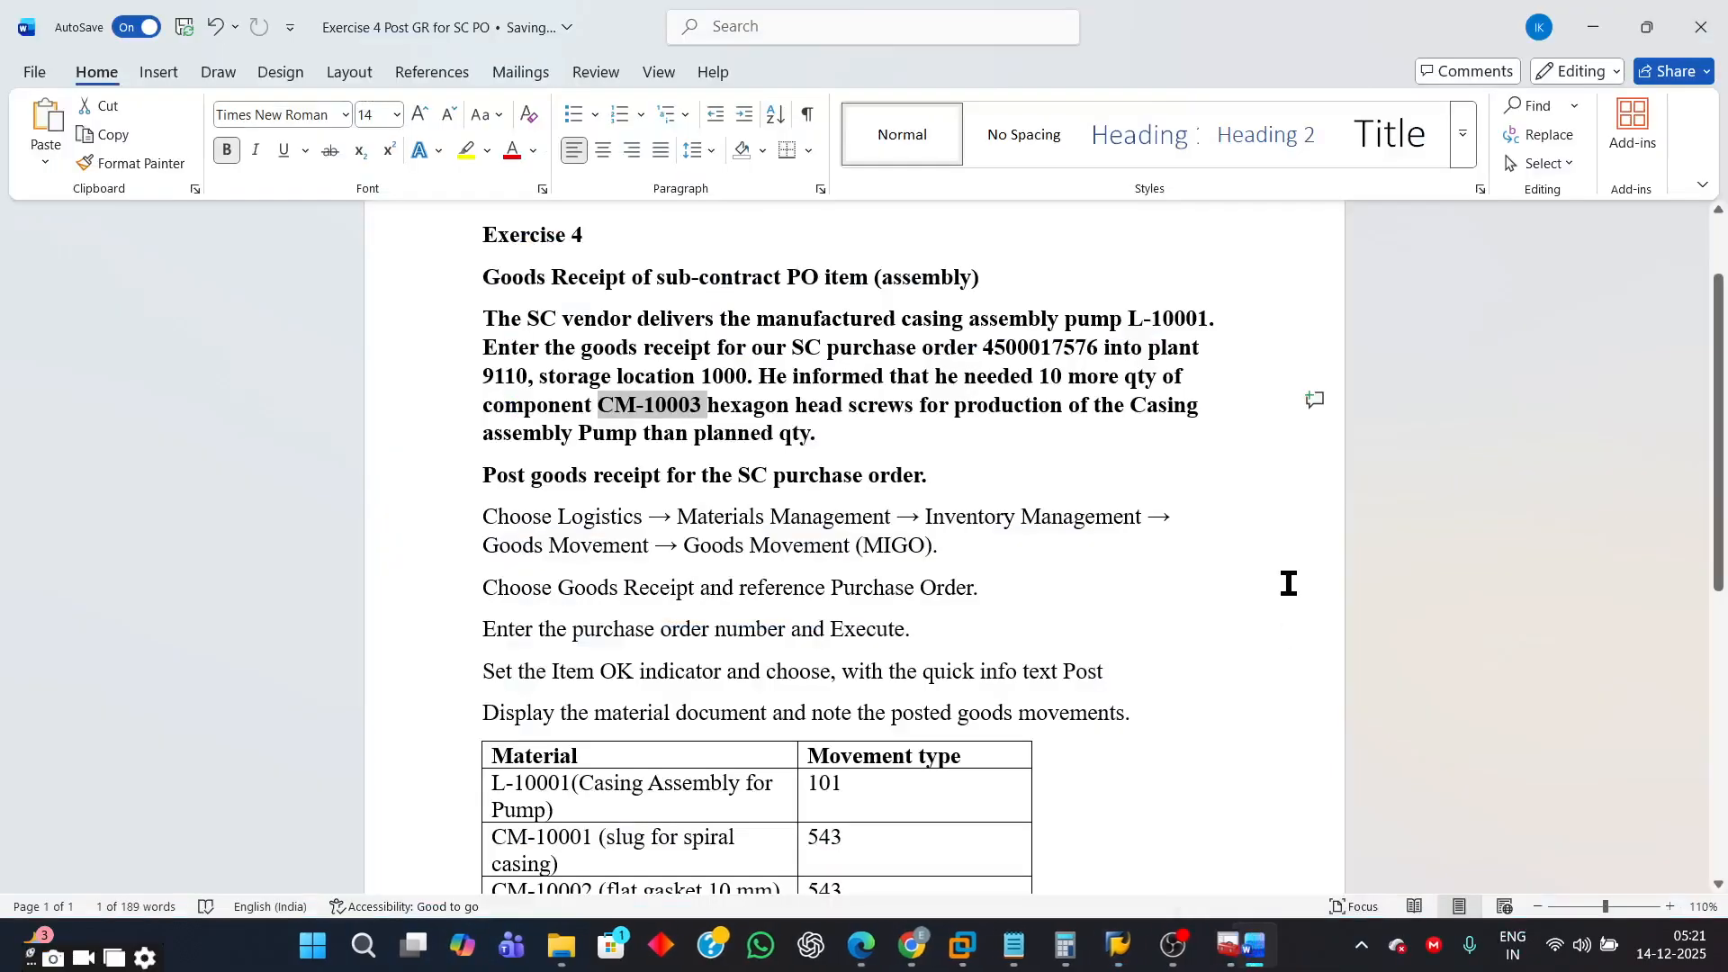
pyautogui.scroll(-3, 1141, 711)
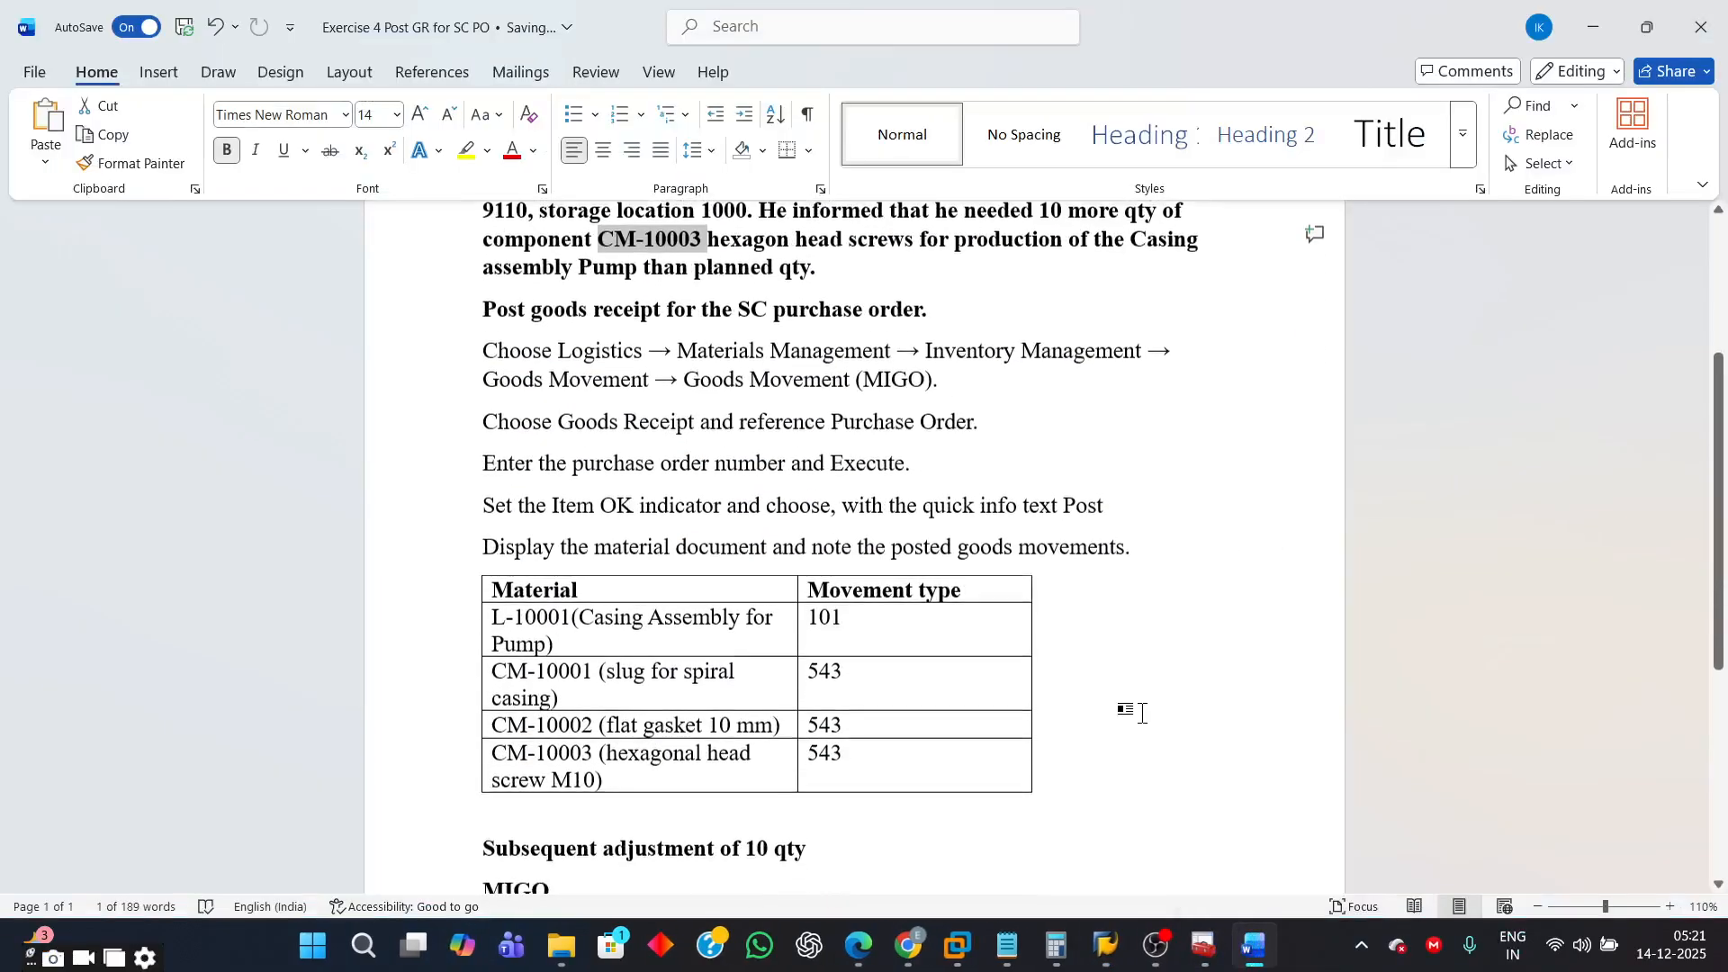
pyautogui.scroll(-7, 1141, 713)
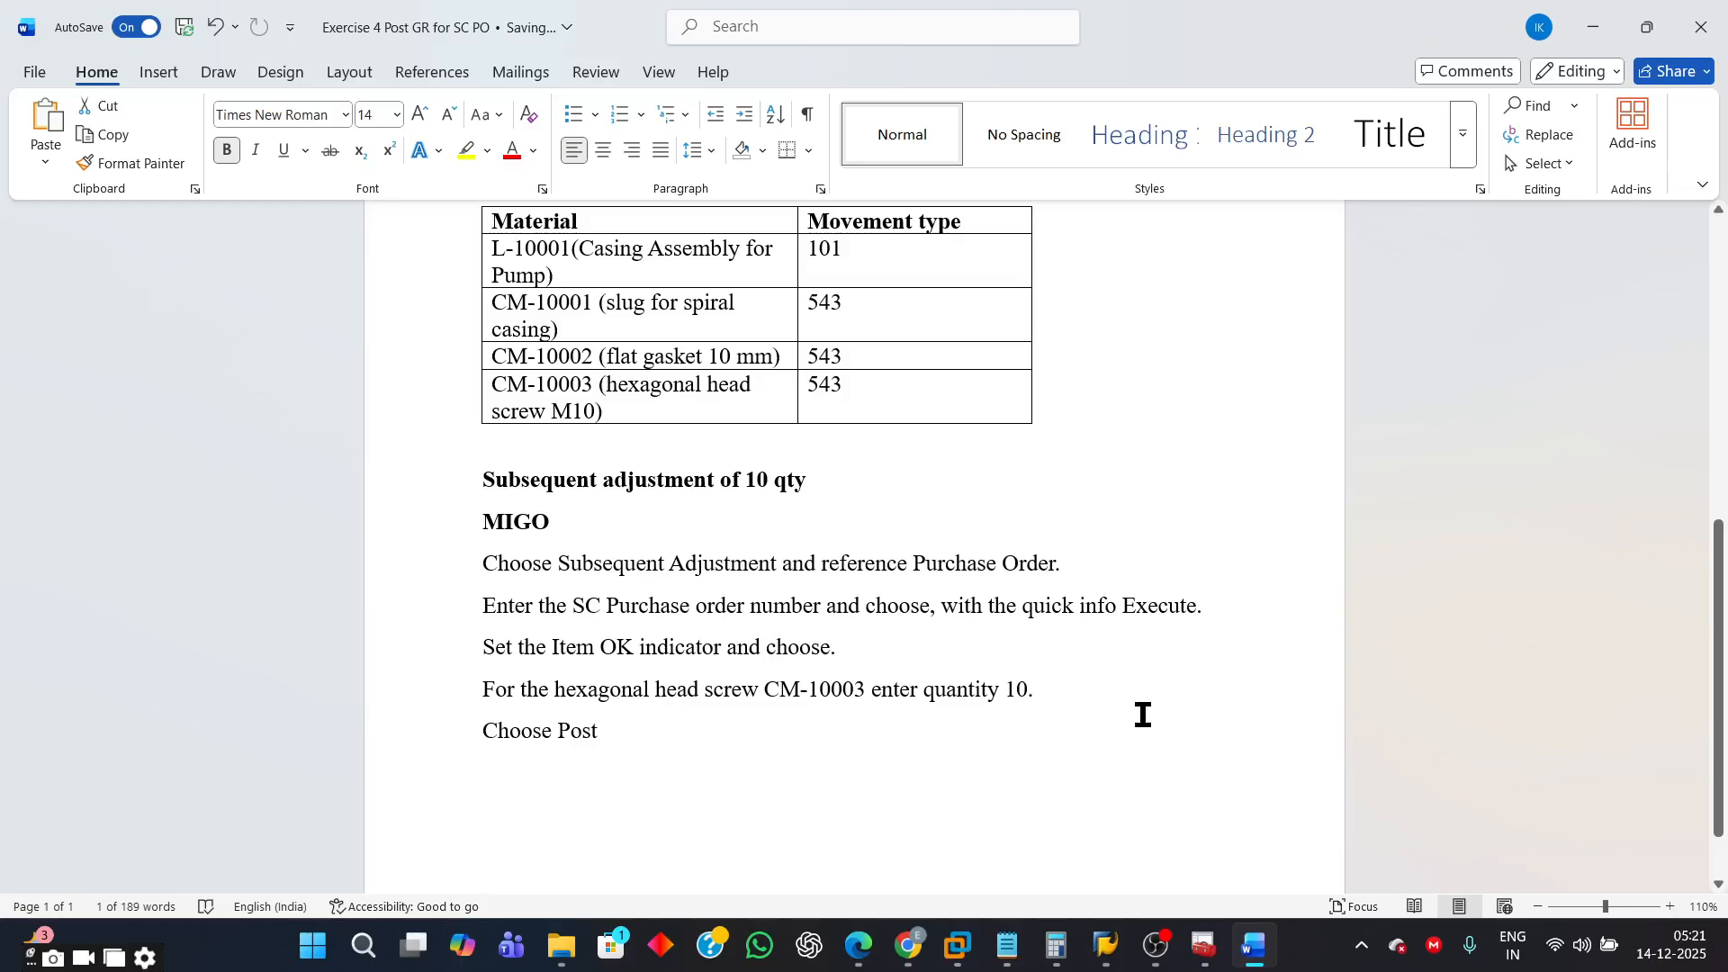
pyautogui.scroll(12, 1143, 711)
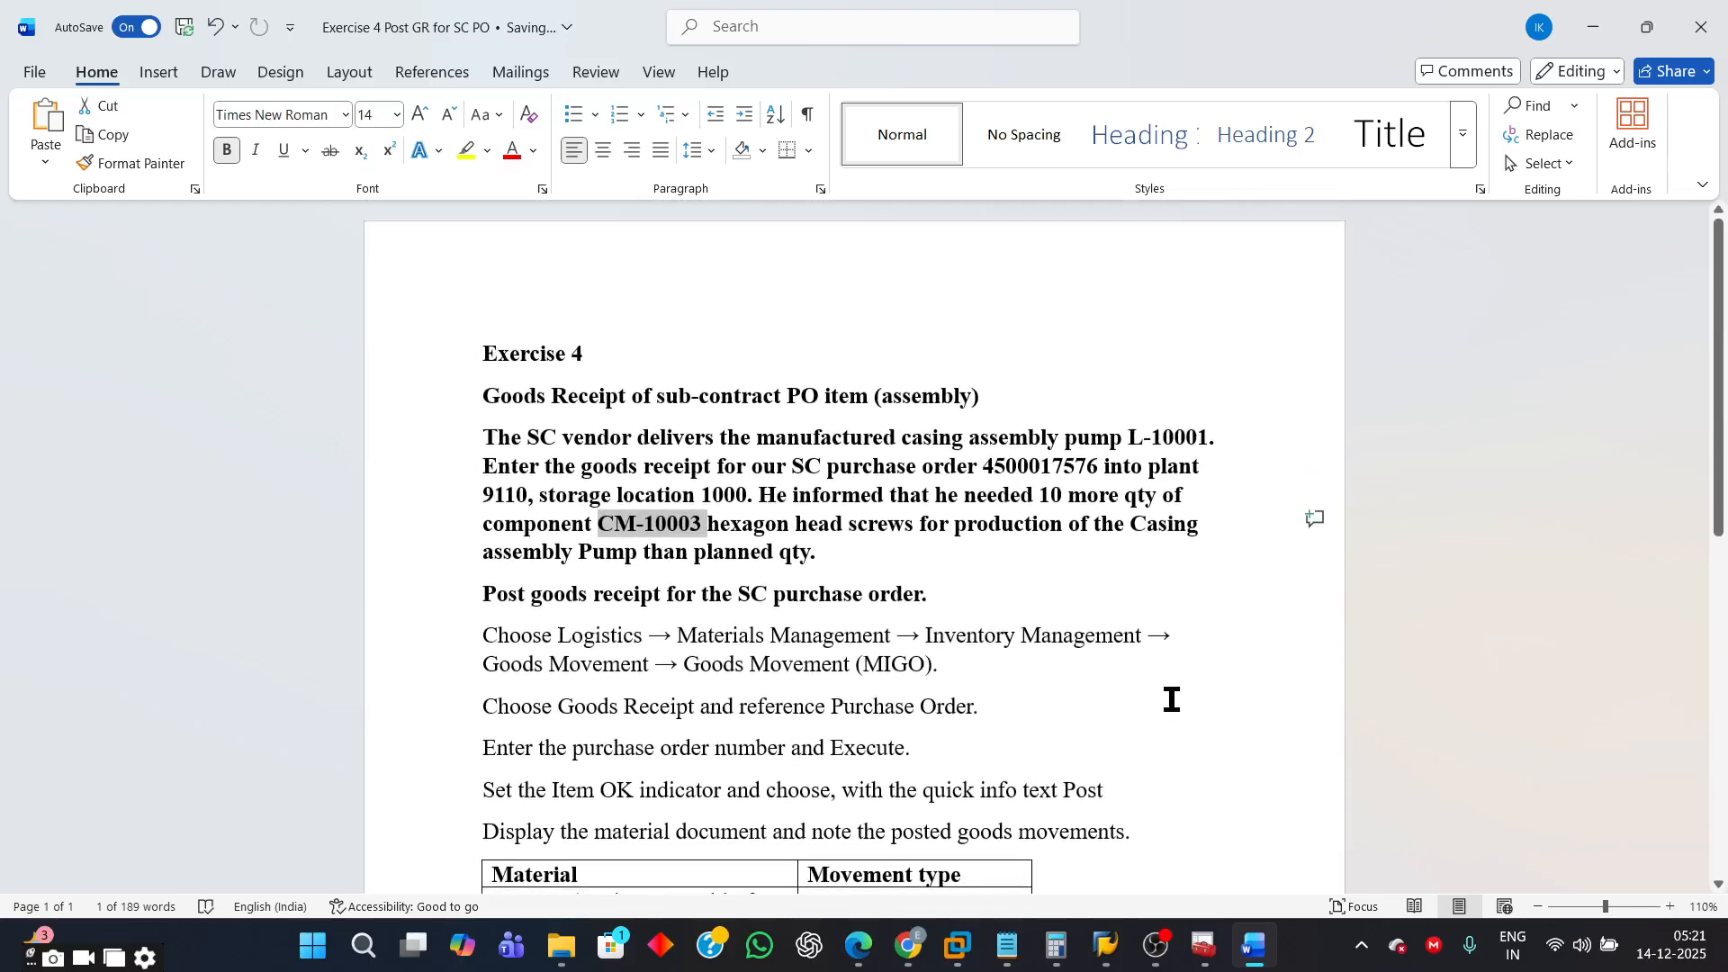